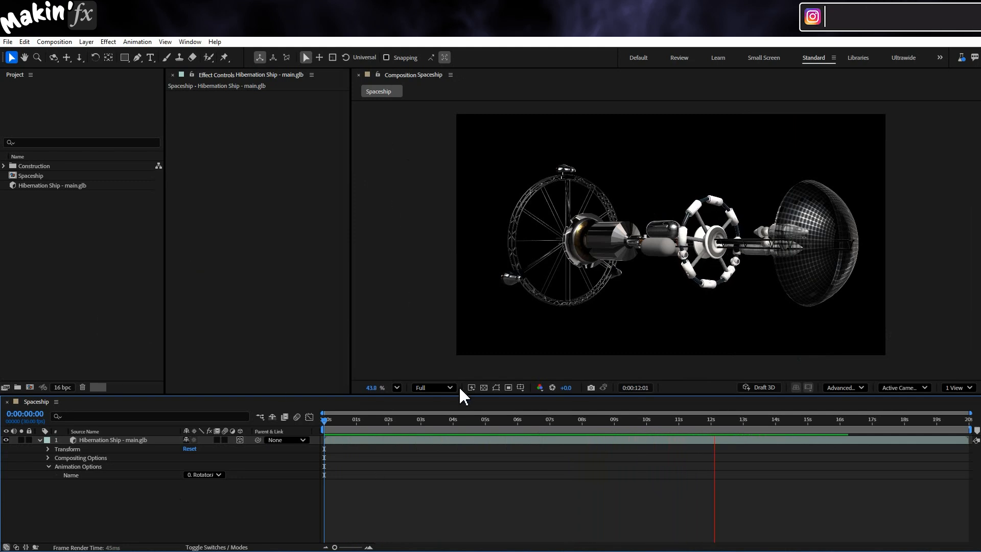
- Stop the playback and set the composition preview resolution to Half
{"action": "key", "text": "space"}
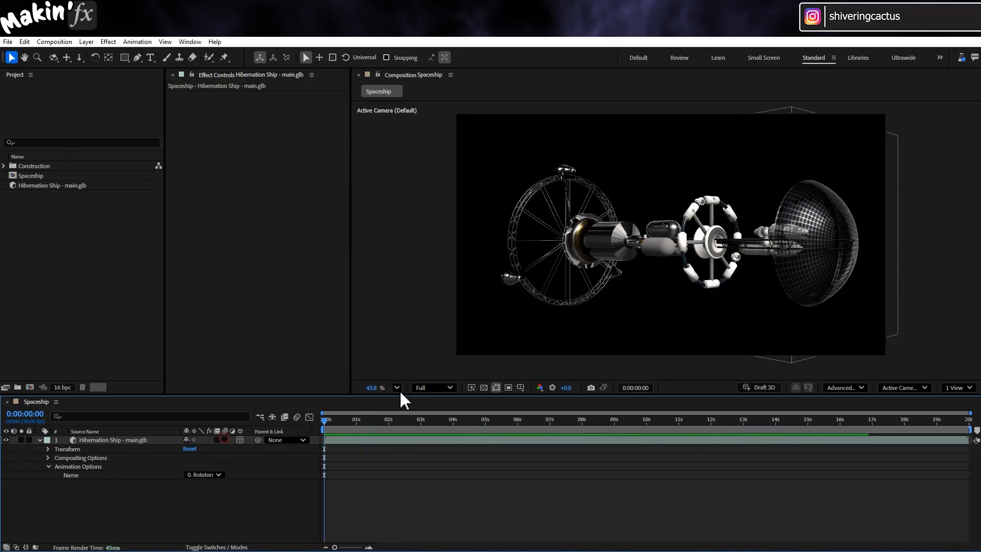
{"action": "left_click", "coordinate": [442, 386]}
{"action": "left_click", "coordinate": [430, 431]}
- Set the Hibernation Ship layer's Y Rotation to 137°
{"action": "left_click", "coordinate": [102, 440]}
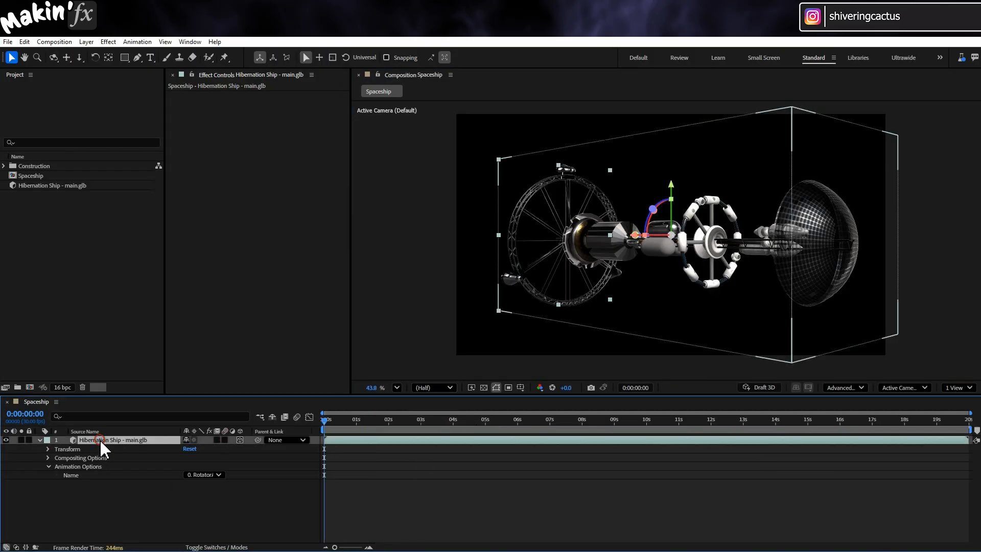
{"action": "key", "text": "r"}
{"action": "left_click_drag", "start_coordinate": [197, 466], "coordinate": [217, 478]}
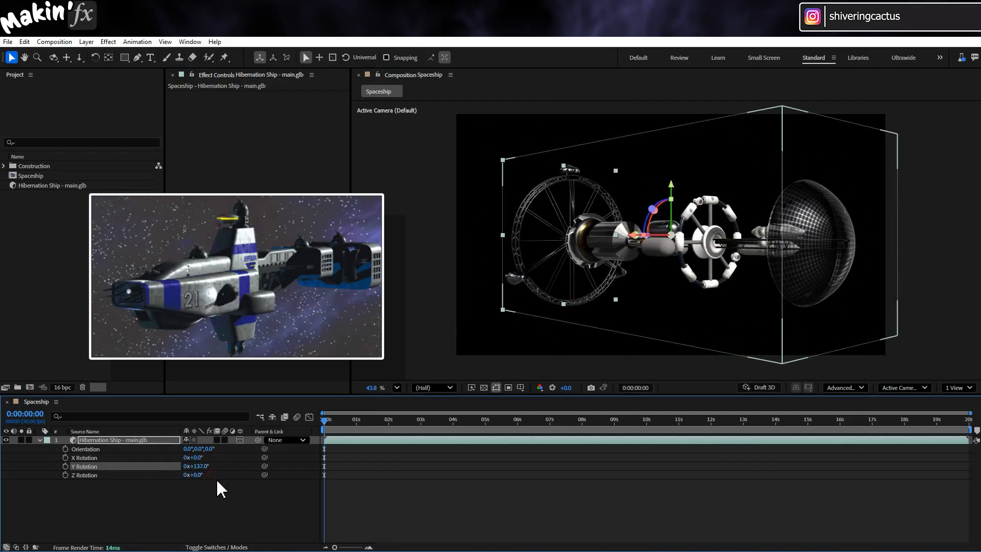
- Add a null object to the Spaceship composition and rename it Spaceship NULL
{"action": "left_click", "coordinate": [86, 41]}
{"action": "mouse_move", "coordinate": [100, 54]}
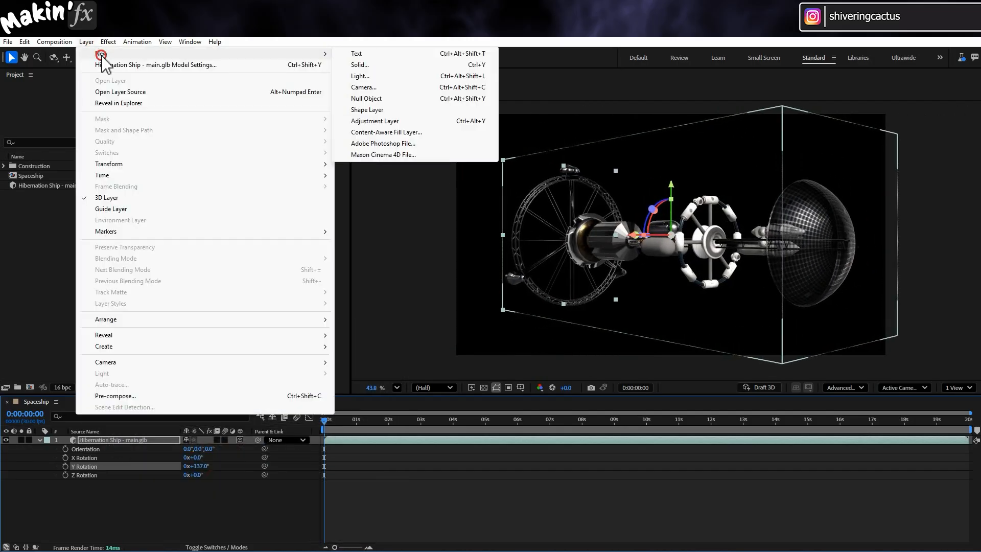
{"action": "left_click", "coordinate": [373, 98]}
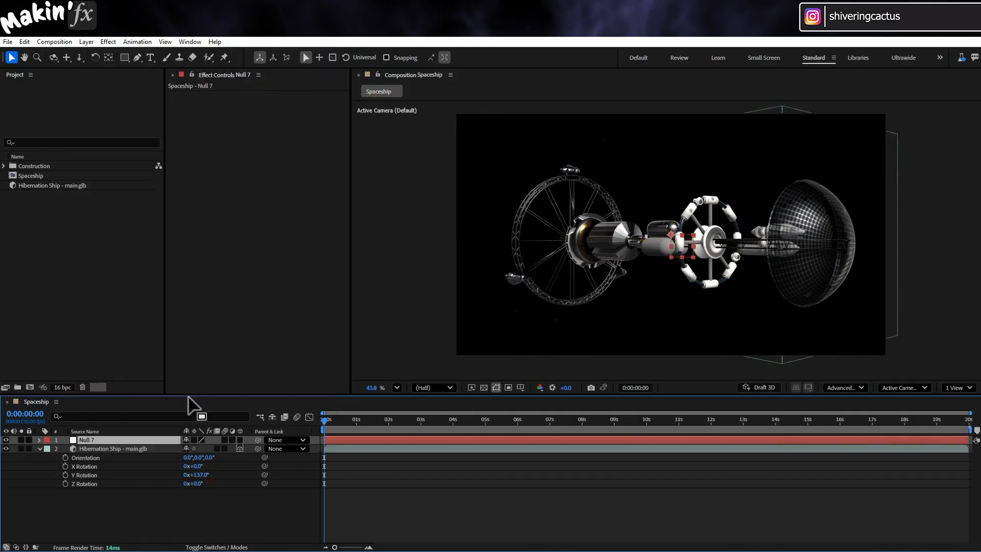
{"action": "key", "text": "Return"}
{"action": "type", "text": "D"}
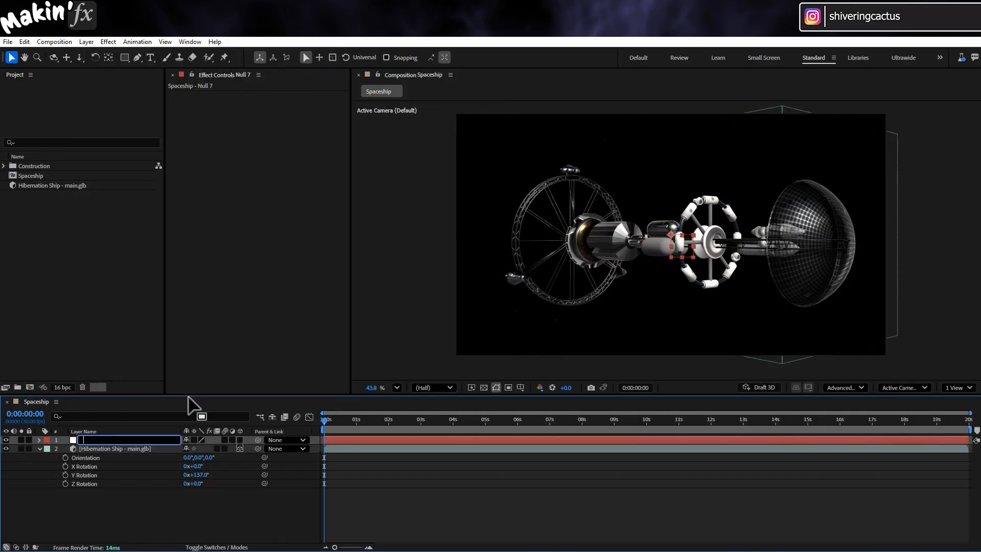
{"action": "type", "text": "paceship NULL"}
{"action": "key", "text": "Return"}
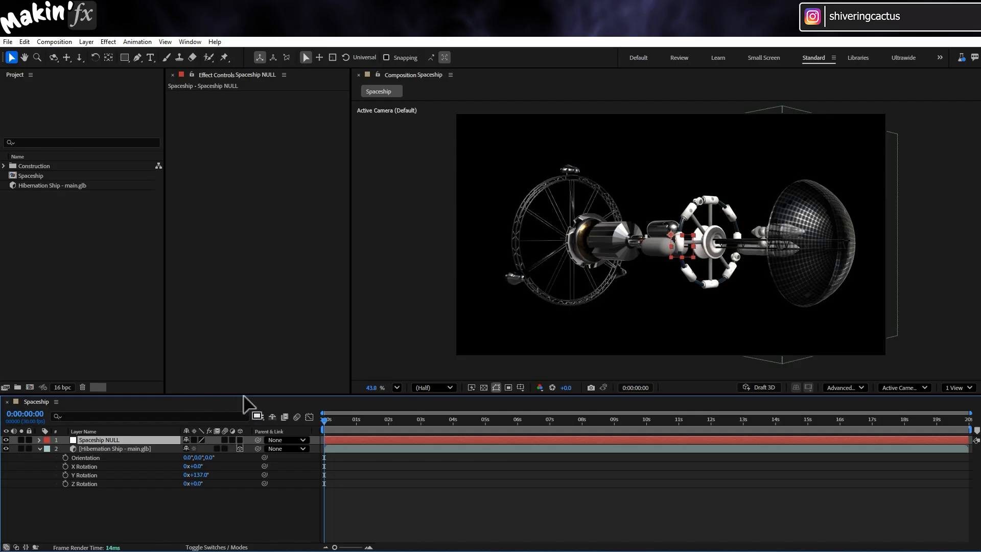
- Make Spaceship NULL a 3D layer and parent the Hibernation Ship layer to it
{"action": "left_click", "coordinate": [240, 440]}
{"action": "left_click", "coordinate": [226, 476]}
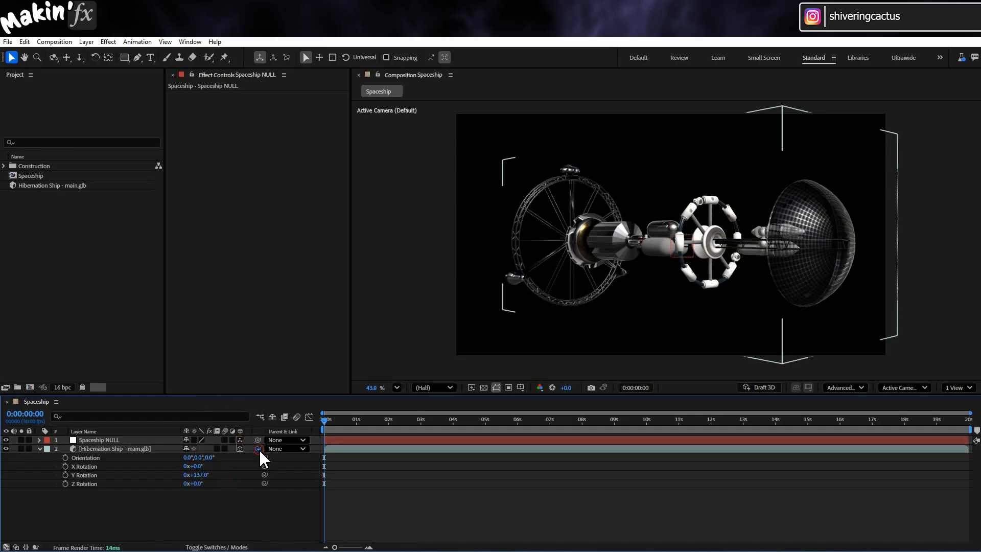
{"action": "left_click_drag", "start_coordinate": [259, 448], "coordinate": [106, 437]}
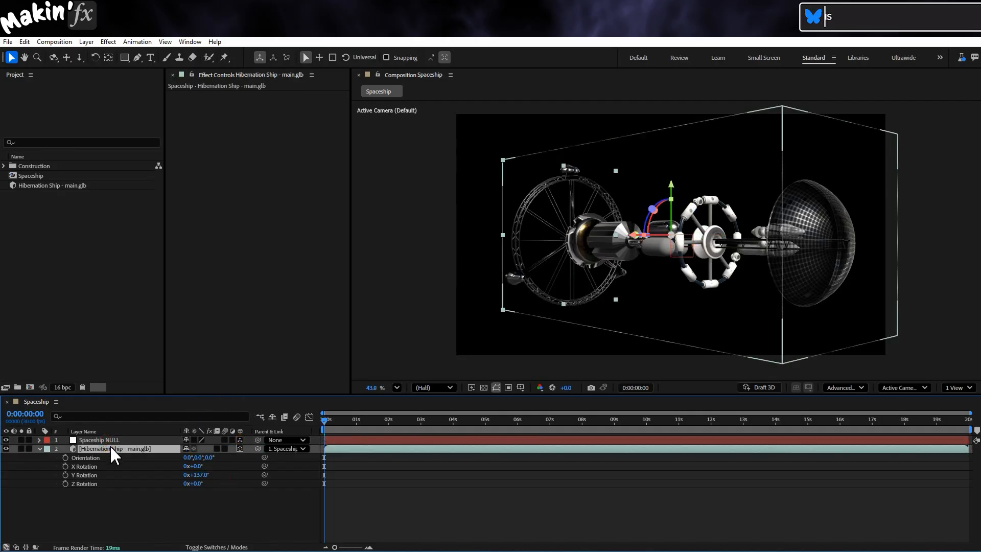
- Set the Hibernation Ship layer's Z position to 0
{"action": "key", "text": "p"}
{"action": "left_click", "coordinate": [211, 457]}
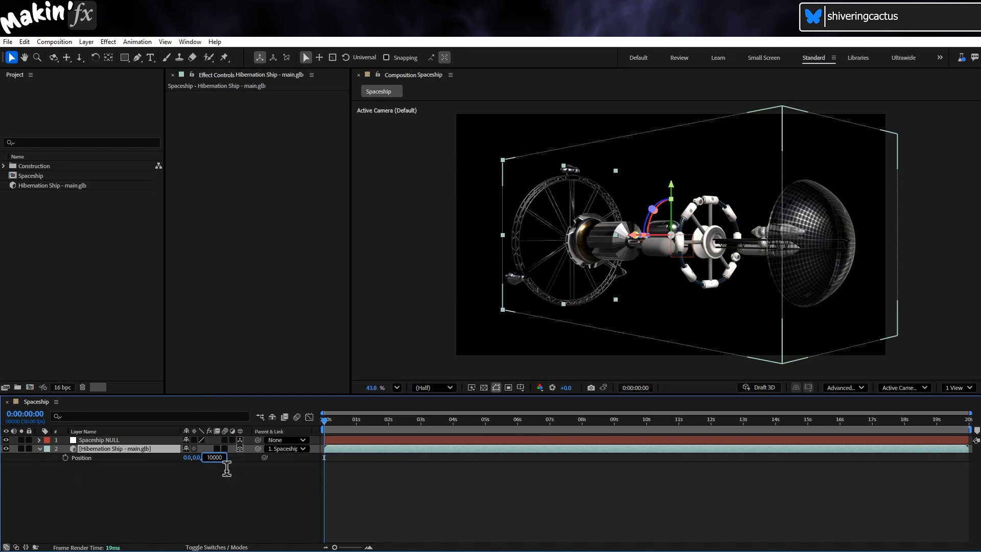
{"action": "double_click", "coordinate": [213, 457]}
{"action": "key", "text": "Return"}
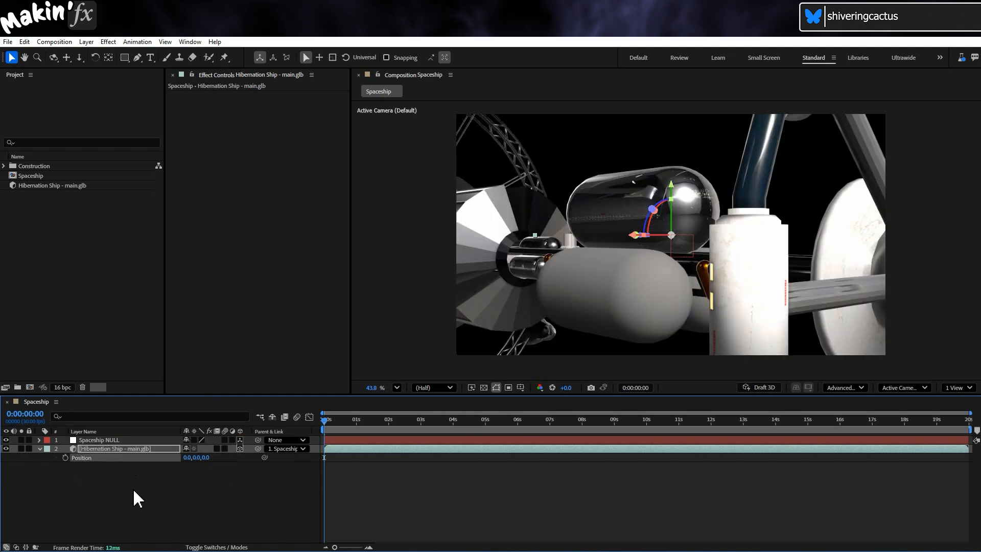
- Set Spaceship NULL's X position to -10000 and keyframe its Position at the start of the composition
{"action": "left_click", "coordinate": [103, 438]}
{"action": "key", "text": "p"}
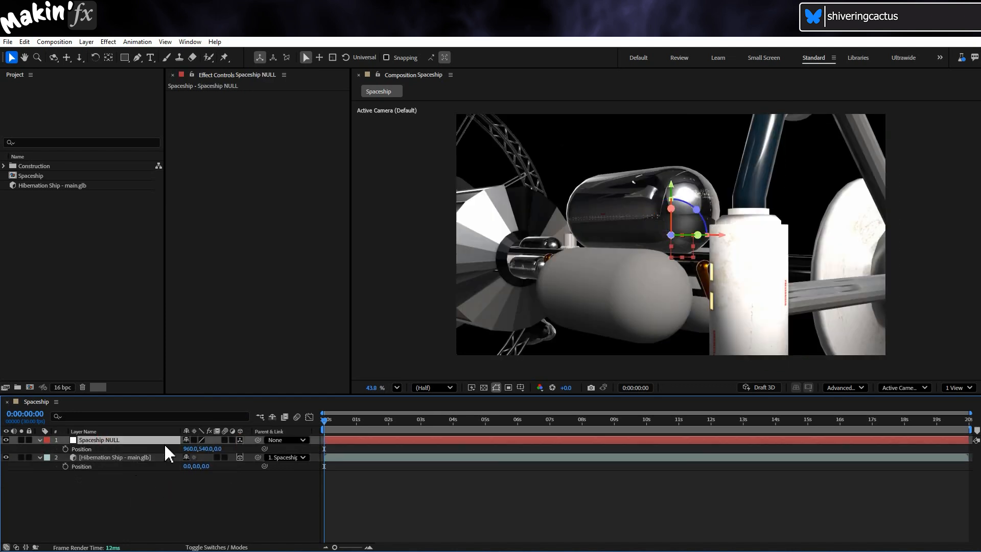
{"action": "left_click", "coordinate": [191, 449]}
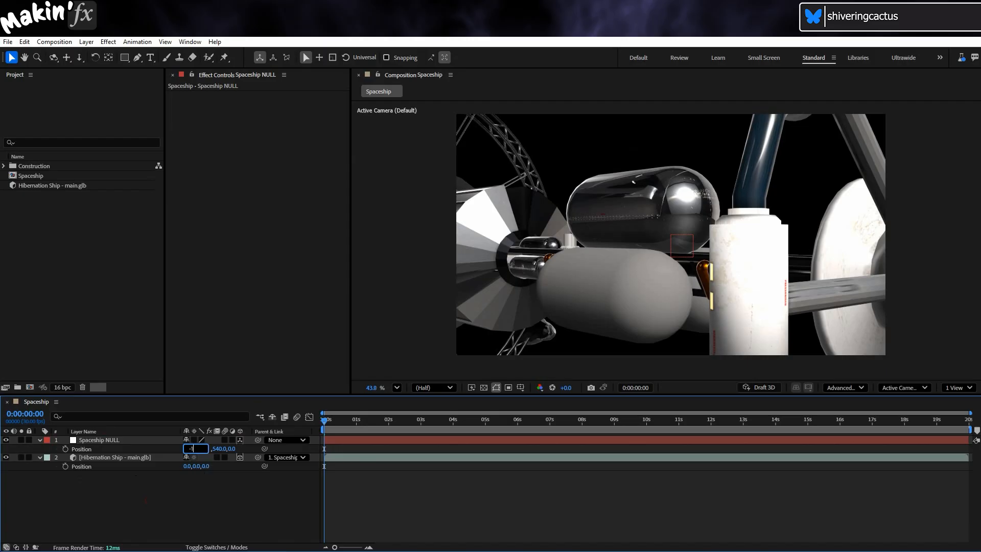
{"action": "key", "text": "Return"}
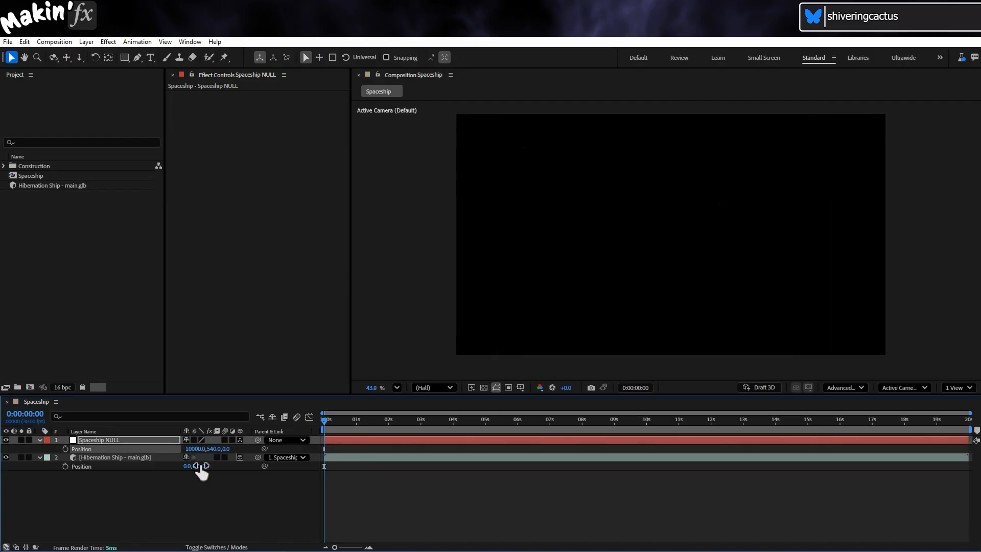
{"action": "left_click", "coordinate": [66, 449]}
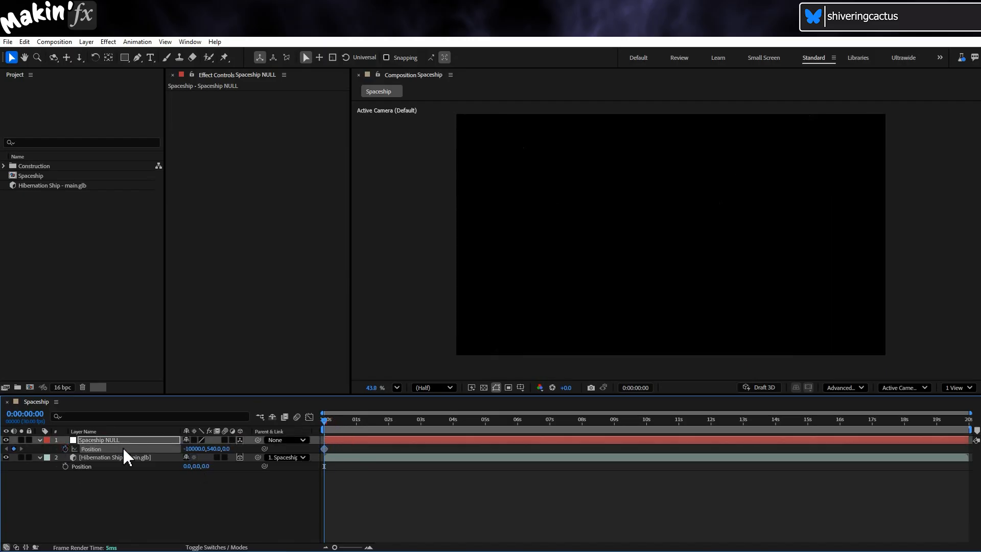
- At the composition's last frame, 0:00:19:29, set Spaceship NULL's X position to 10000 to keyframe the end of the flight
{"action": "left_click_drag", "start_coordinate": [556, 420], "coordinate": [968, 431]}
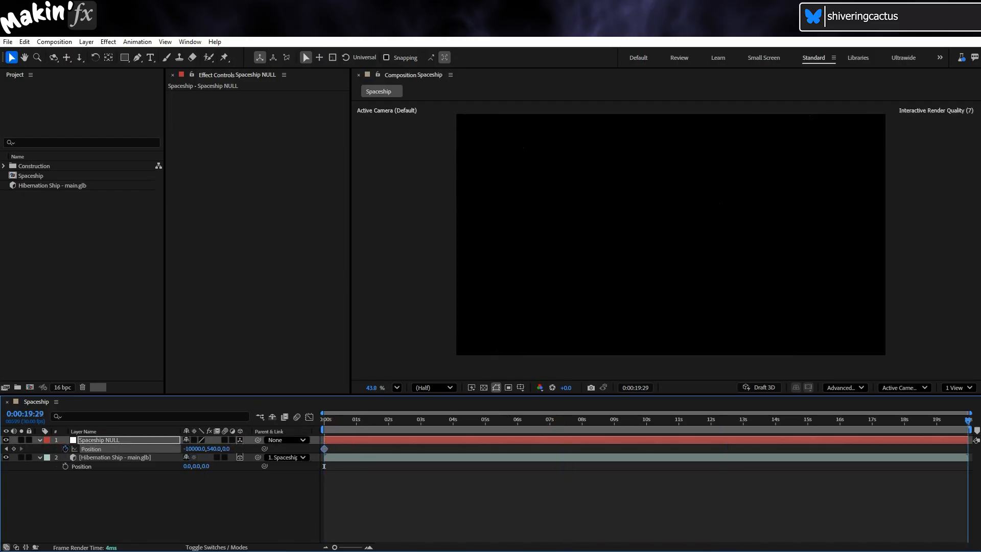
{"action": "left_click", "coordinate": [189, 448]}
{"action": "type", "text": "-10000"}
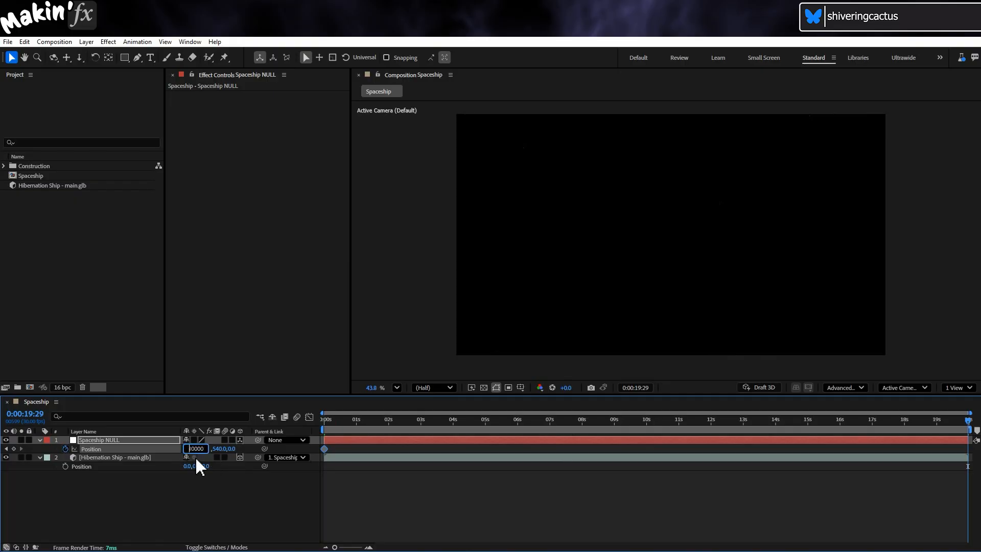
{"action": "key", "text": "Return"}
- Set the Hibernation Ship layer's Y Rotation to 90° and preview the flight from the first frame
{"action": "left_click_drag", "start_coordinate": [491, 420], "coordinate": [661, 426]}
{"action": "left_click", "coordinate": [127, 457]}
{"action": "key", "text": "r"}
{"action": "left_click", "coordinate": [198, 483]}
{"action": "type", "text": "90"}
{"action": "key", "text": "Return"}
{"action": "key", "text": "Home"}
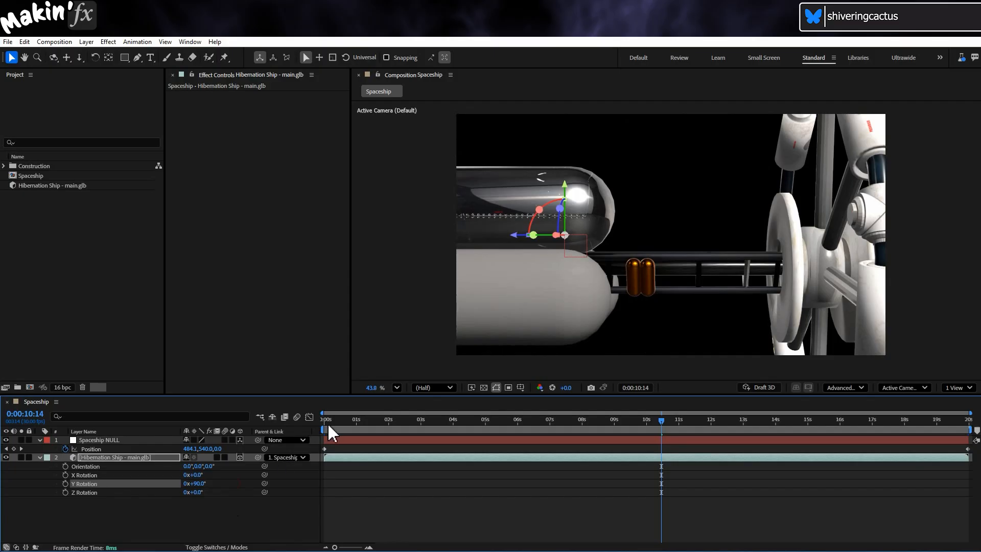
{"action": "key", "text": "space"}
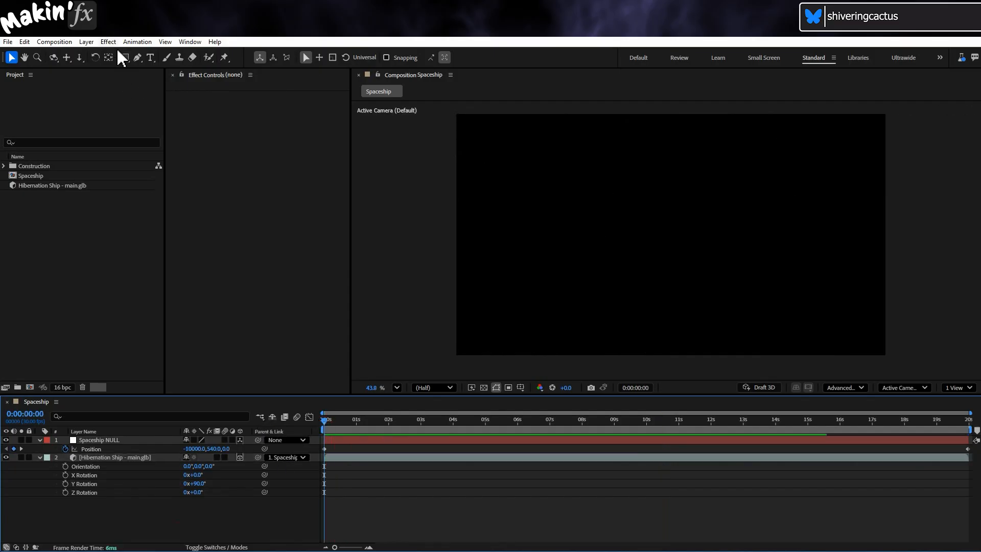
- Add a two-node camera named Camera 1 using the 80mm preset
{"action": "left_click", "coordinate": [87, 42]}
{"action": "mouse_move", "coordinate": [103, 53]}
{"action": "left_click", "coordinate": [271, 87]}
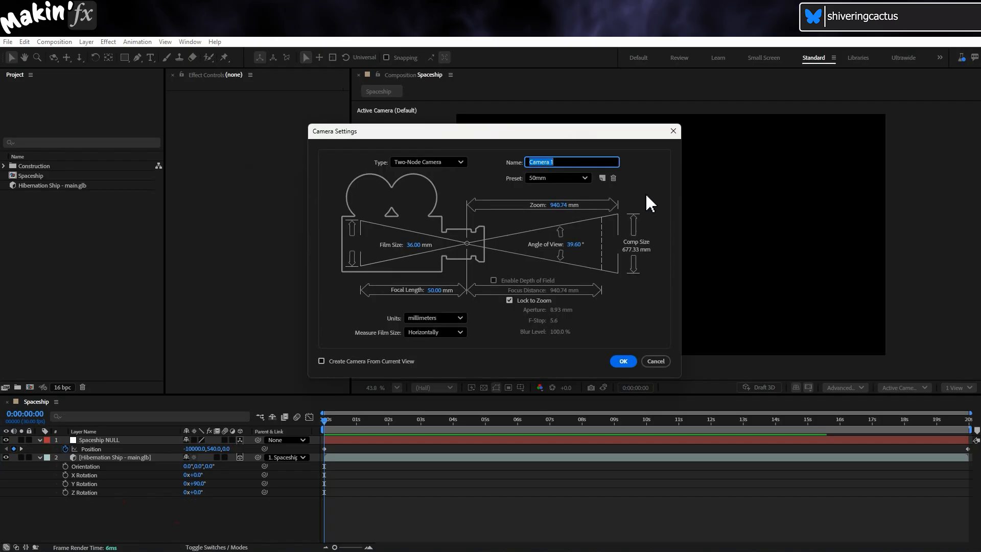
{"action": "left_click", "coordinate": [589, 178]}
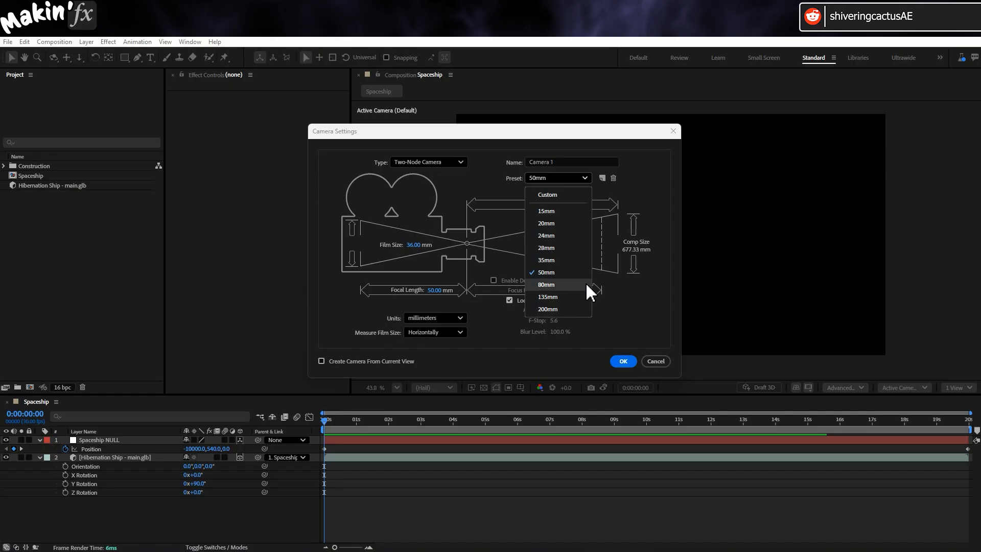
{"action": "left_click", "coordinate": [546, 284]}
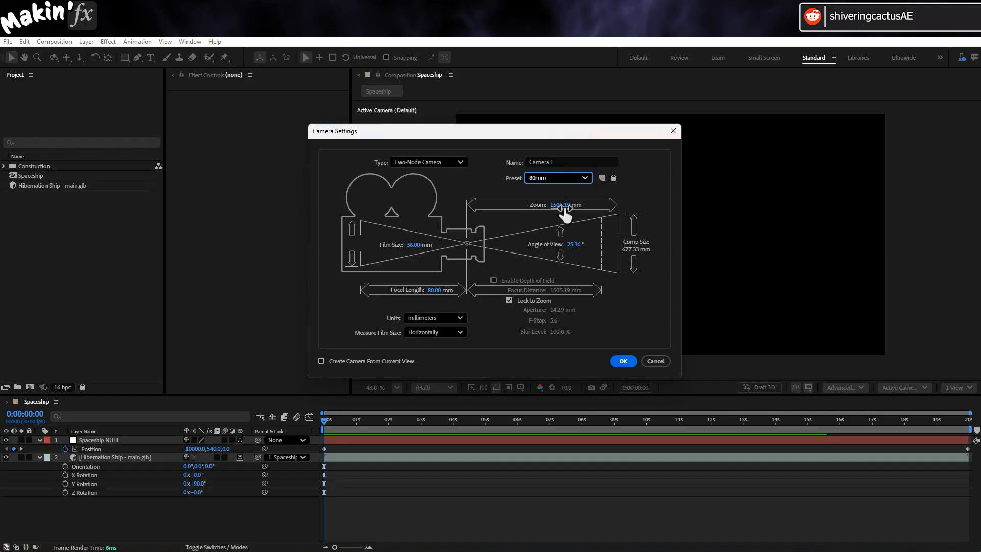
{"action": "left_click_drag", "start_coordinate": [564, 209], "coordinate": [540, 216]}
{"action": "left_click", "coordinate": [623, 361]}
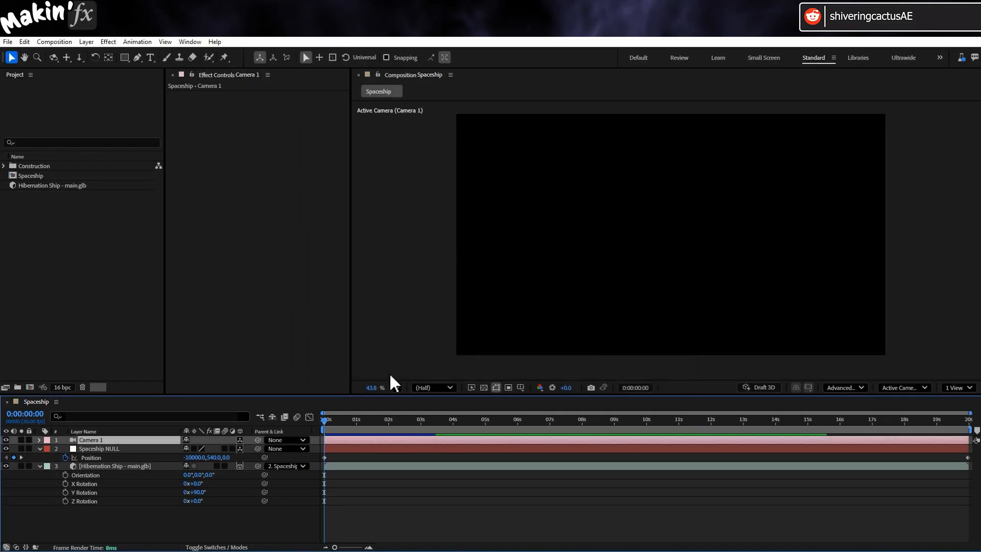
- Reveal Camera 1's transform properties and link its Point of Interest to Spaceship NULL's Position
{"action": "left_click", "coordinate": [39, 438]}
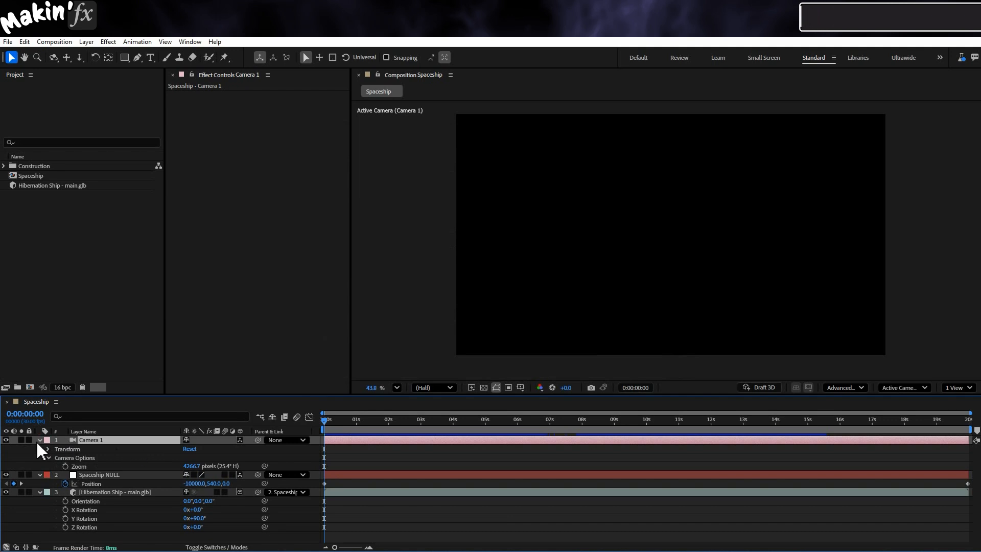
{"action": "left_click", "coordinate": [49, 449]}
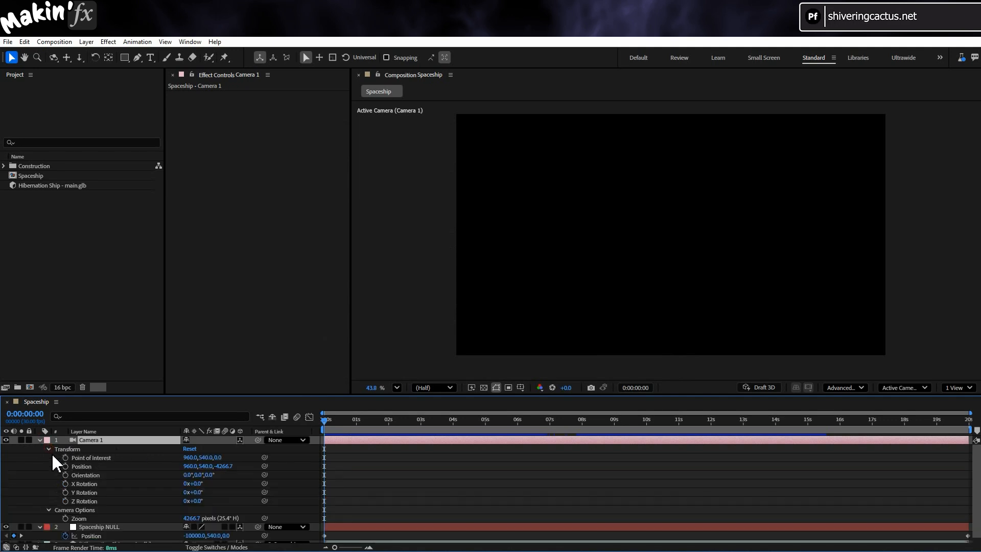
{"action": "left_click_drag", "start_coordinate": [264, 456], "coordinate": [110, 531]}
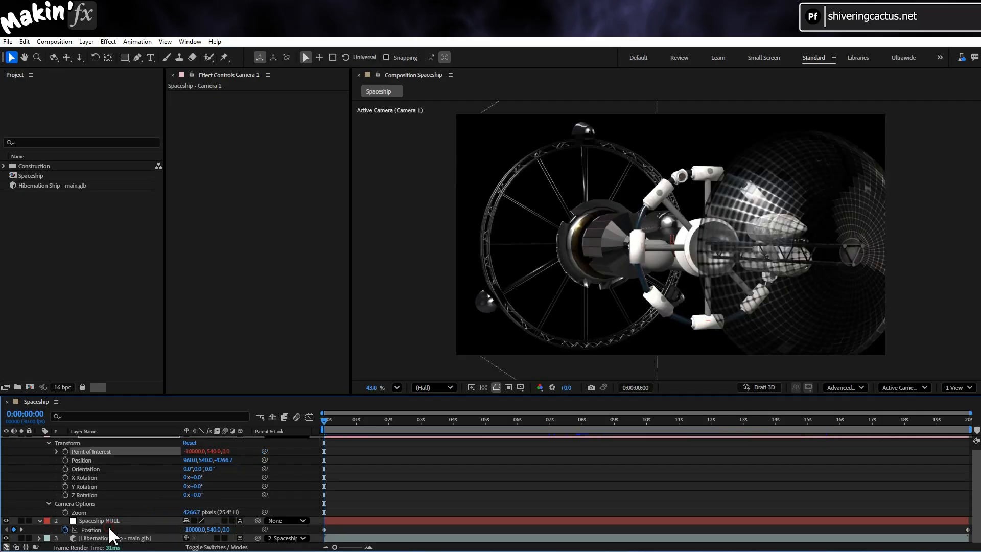
- Duplicate the Spaceship NULL layer and rename the copy Camera NULL
{"action": "key", "text": "ctrl+d"}
{"action": "left_click", "coordinate": [41, 467]}
{"action": "left_click", "coordinate": [96, 520]}
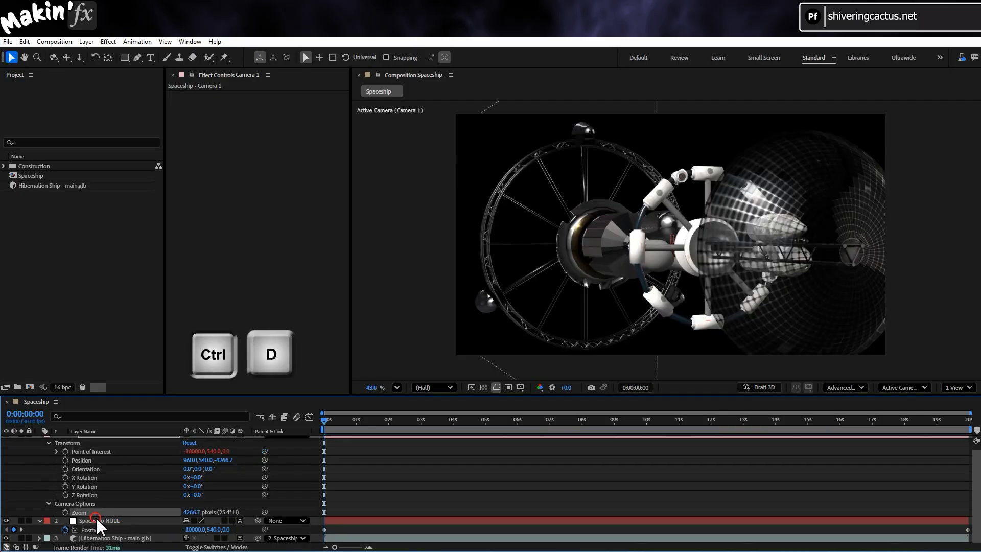
{"action": "key", "text": "ctrl+d"}
{"action": "key", "text": "Return"}
{"action": "type", "text": "Cam"}
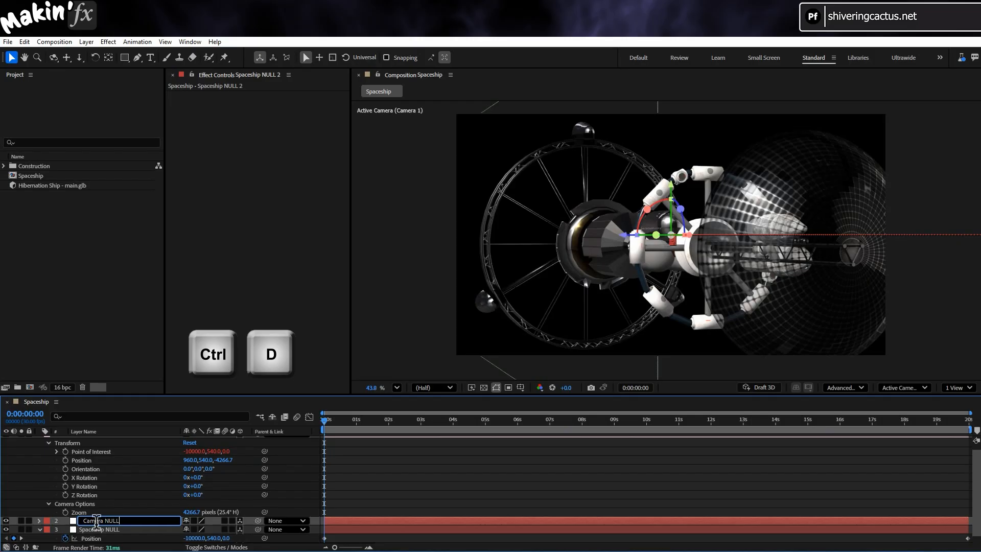
{"action": "type", "text": "era NULL"}
{"action": "key", "text": "Return"}
- Remove Camera NULL's Position keyframes and parent the layer to Spaceship NULL
{"action": "key", "text": "p"}
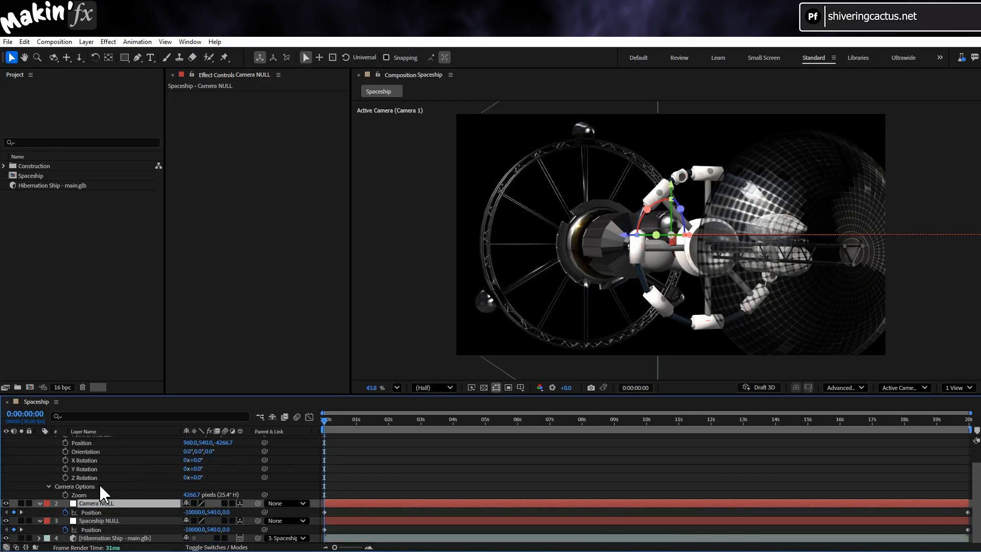
{"action": "left_click", "coordinate": [64, 512]}
{"action": "left_click_drag", "start_coordinate": [258, 503], "coordinate": [104, 522]}
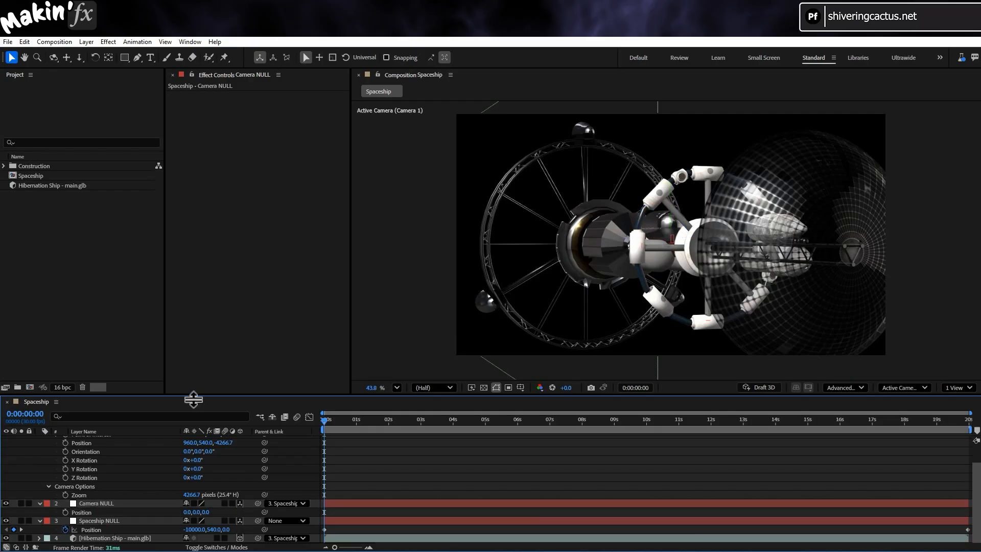
- Relink Camera 1's Point of Interest to Camera NULL and set its expression to thisComp.layer("Camera NULL").toWorld([0,0,0])
{"action": "left_click_drag", "start_coordinate": [193, 396], "coordinate": [193, 346]}
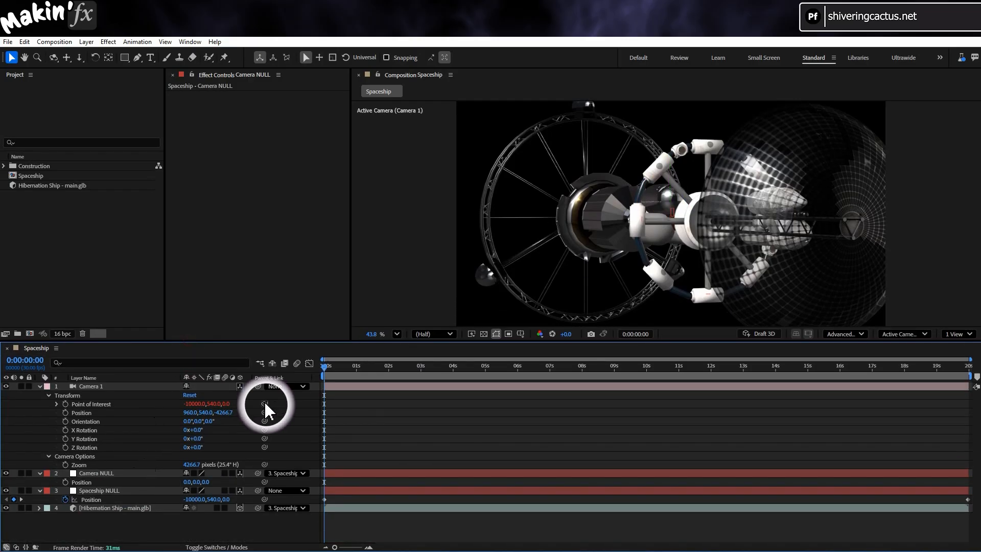
{"action": "left_click_drag", "start_coordinate": [264, 403], "coordinate": [134, 471]}
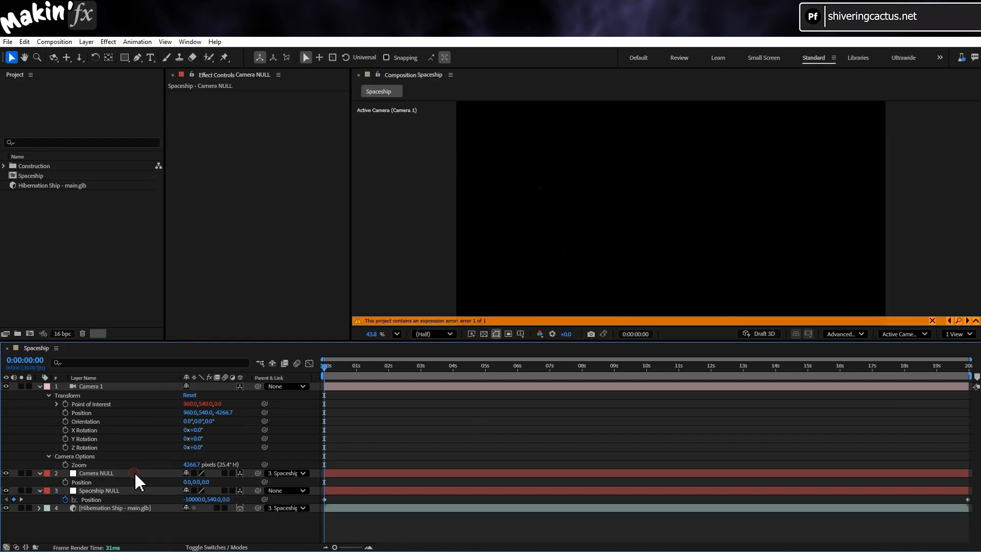
{"action": "left_click", "coordinate": [56, 404]}
{"action": "left_click", "coordinate": [454, 411]}
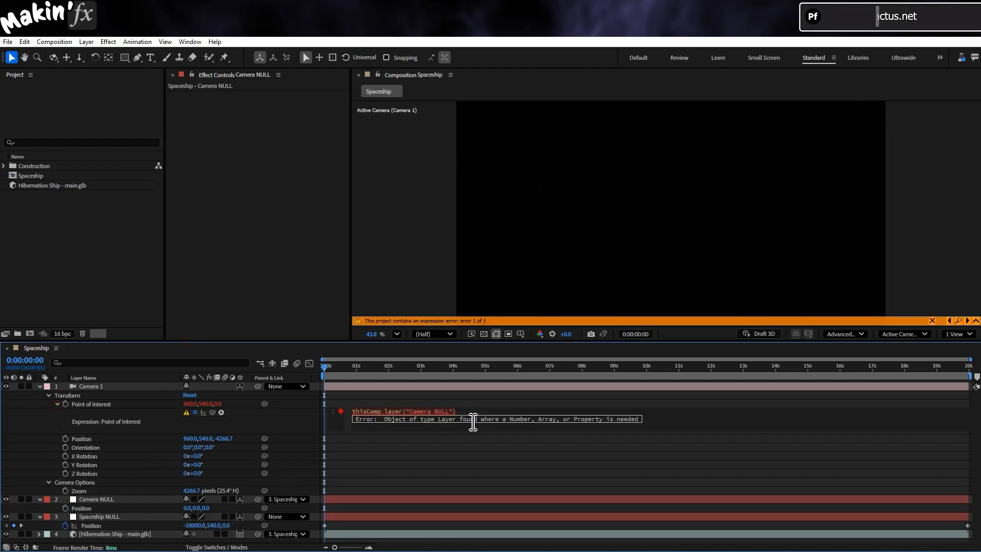
{"action": "type", "text": ".toWorld"}
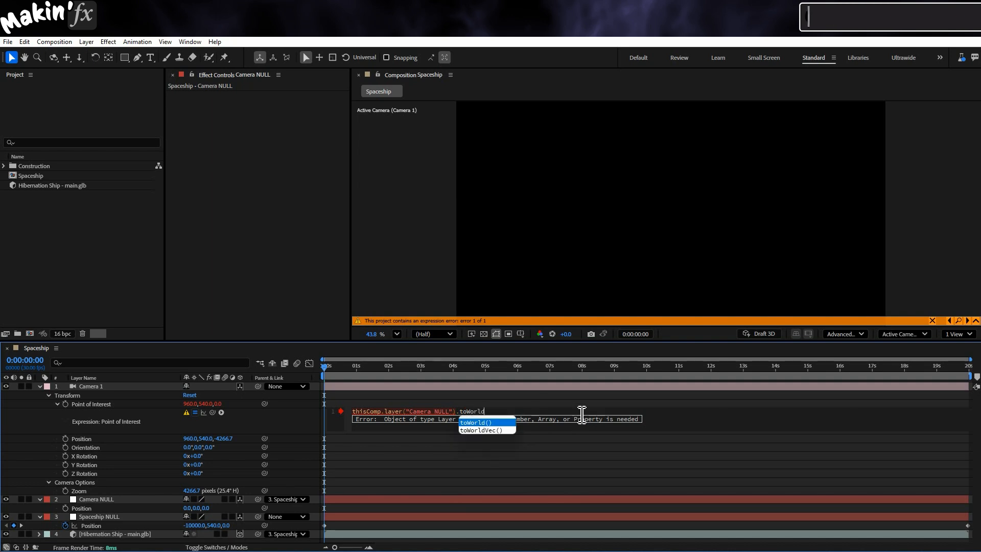
{"action": "type", "text": "()[0,0,0])"}
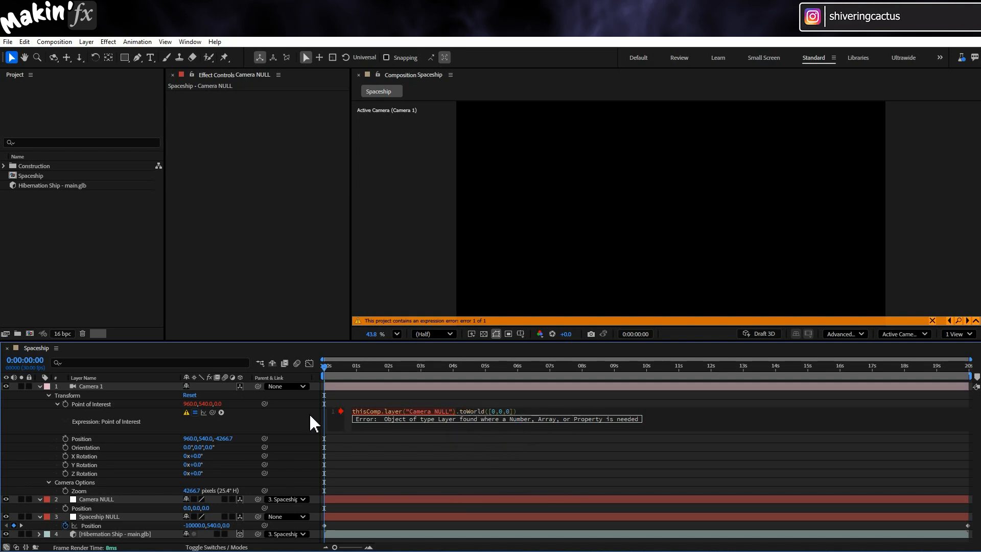
{"action": "left_click", "coordinate": [307, 414]}
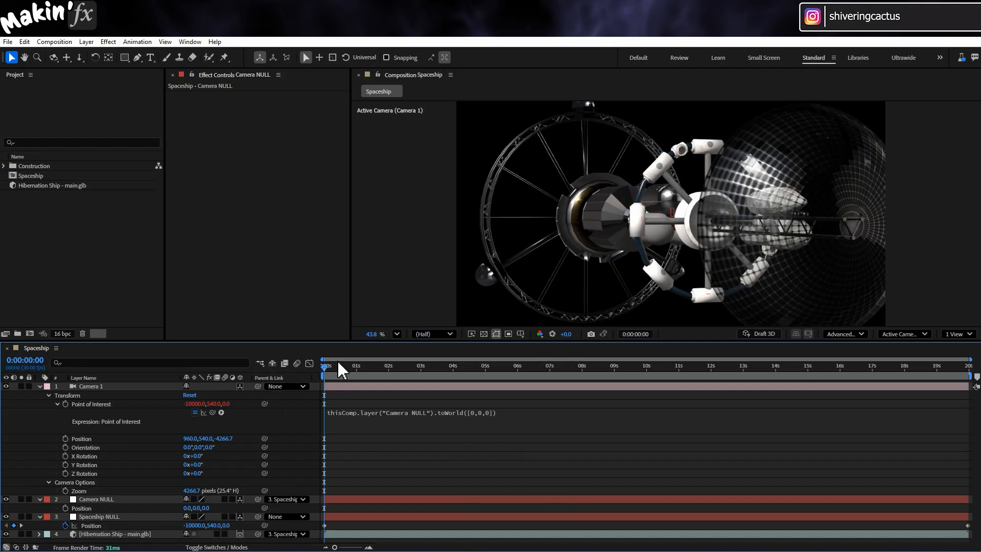
- Offset Camera NULL along the ship to position 2998.3, -34.1, 0.0, scrubbing the timeline to judge the framing
{"action": "left_click_drag", "start_coordinate": [337, 365], "coordinate": [264, 366]}
{"action": "left_click", "coordinate": [96, 499]}
{"action": "left_click_drag", "start_coordinate": [687, 218], "coordinate": [699, 210]}
{"action": "left_click_drag", "start_coordinate": [336, 367], "coordinate": [592, 372]}
{"action": "mouse_move", "coordinate": [664, 155]}
{"action": "left_mouse_down"}
{"action": "mouse_move", "coordinate": [680, 163]}
{"action": "mouse_move", "coordinate": [672, 156]}
{"action": "left_mouse_up"}
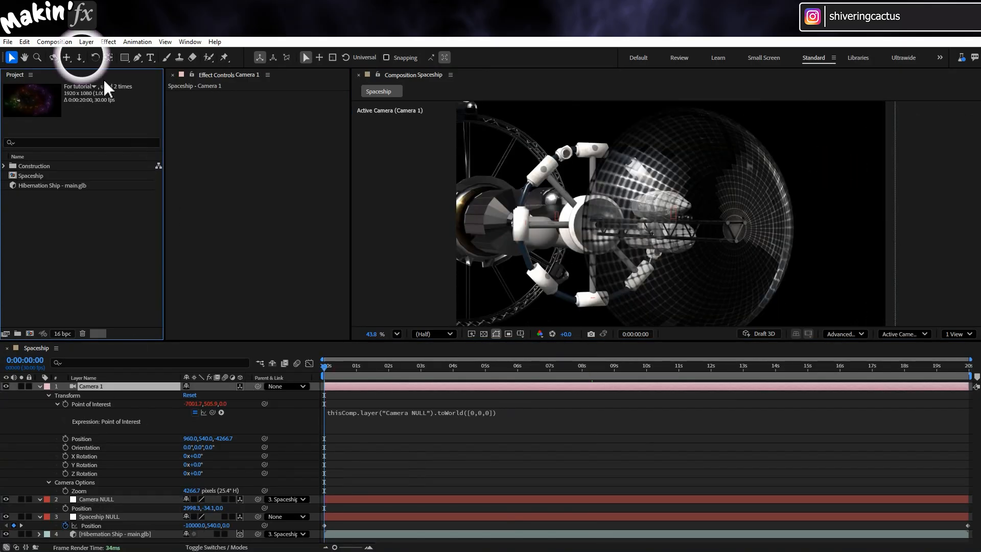
- Dolly Camera 1 back from the ship at 0:00:08:10 and preview the animation
{"action": "left_click", "coordinate": [80, 56]}
{"action": "left_click_drag", "start_coordinate": [553, 366], "coordinate": [593, 374]}
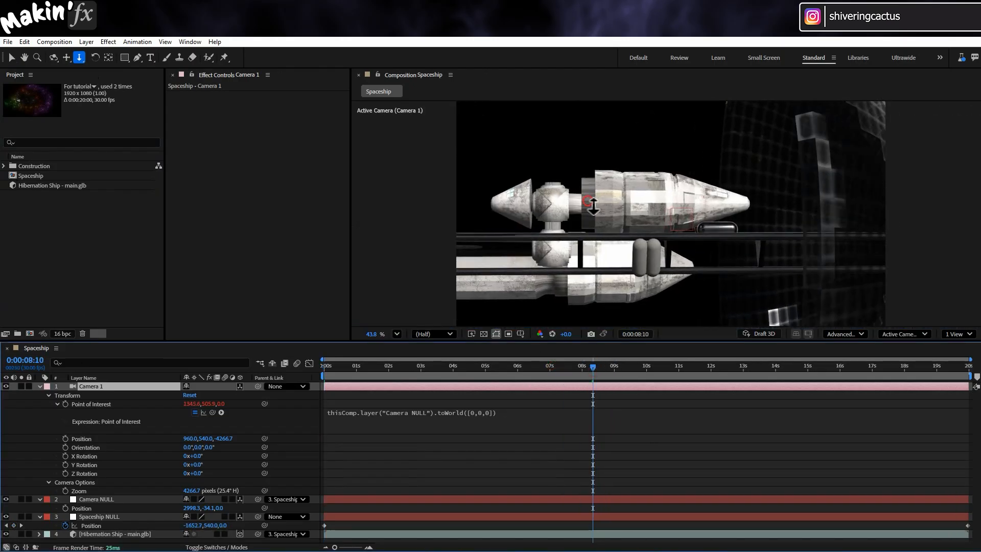
{"action": "left_click_drag", "start_coordinate": [596, 259], "coordinate": [614, 300]}
{"action": "left_click_drag", "start_coordinate": [589, 228], "coordinate": [581, 164]}
{"action": "key", "text": "space"}
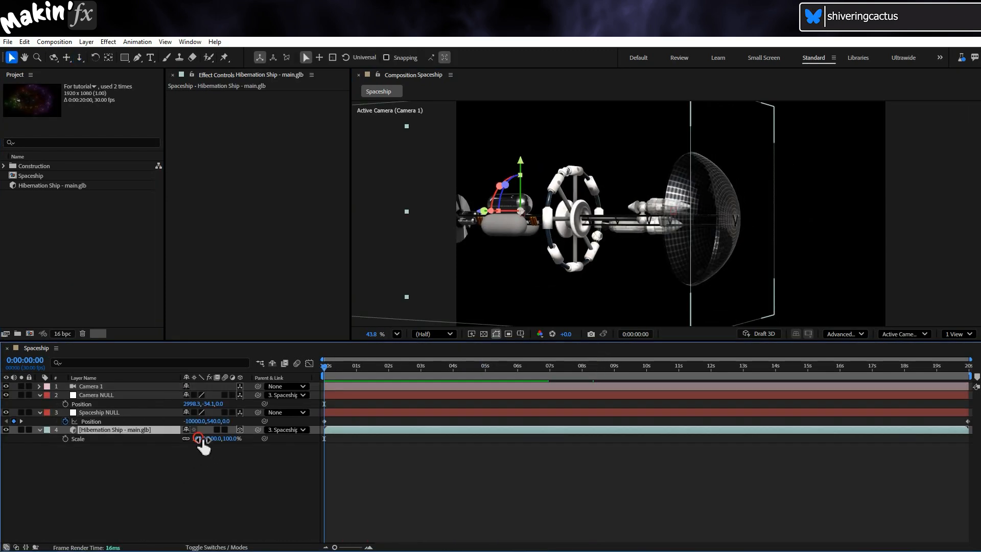
- Scale the Hibernation Ship model layer to 30%
{"action": "left_click_drag", "start_coordinate": [201, 439], "coordinate": [171, 436]}
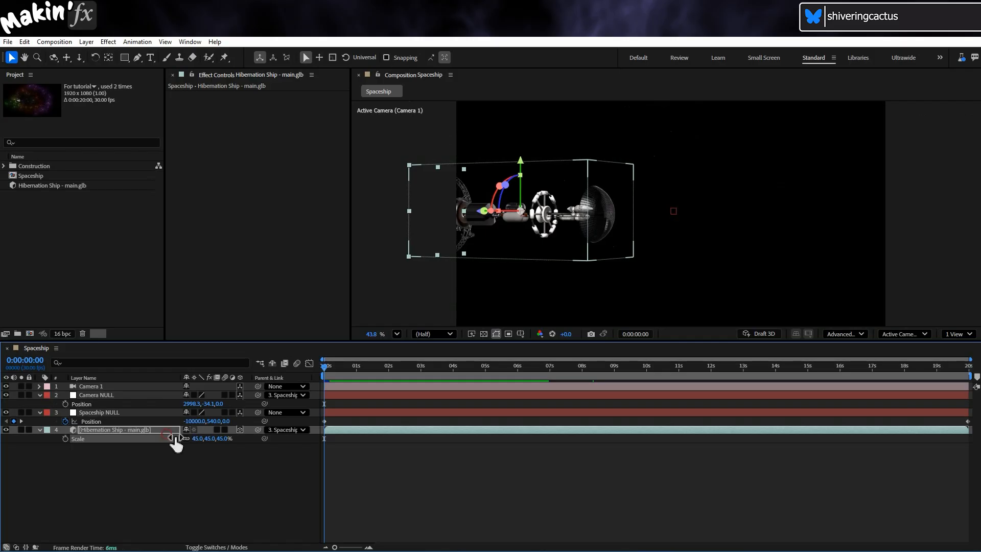
{"action": "left_click", "coordinate": [196, 438]}
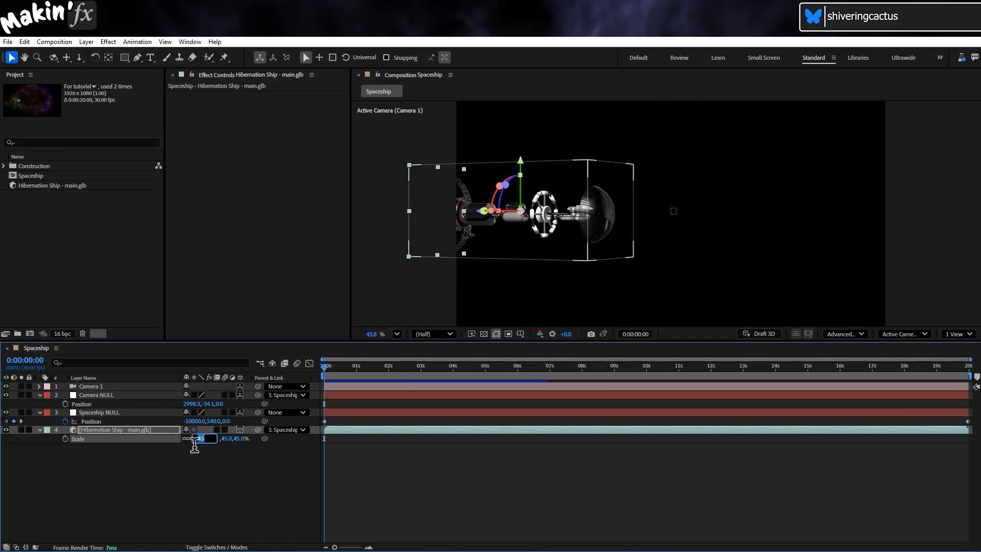
{"action": "key", "text": "Return"}
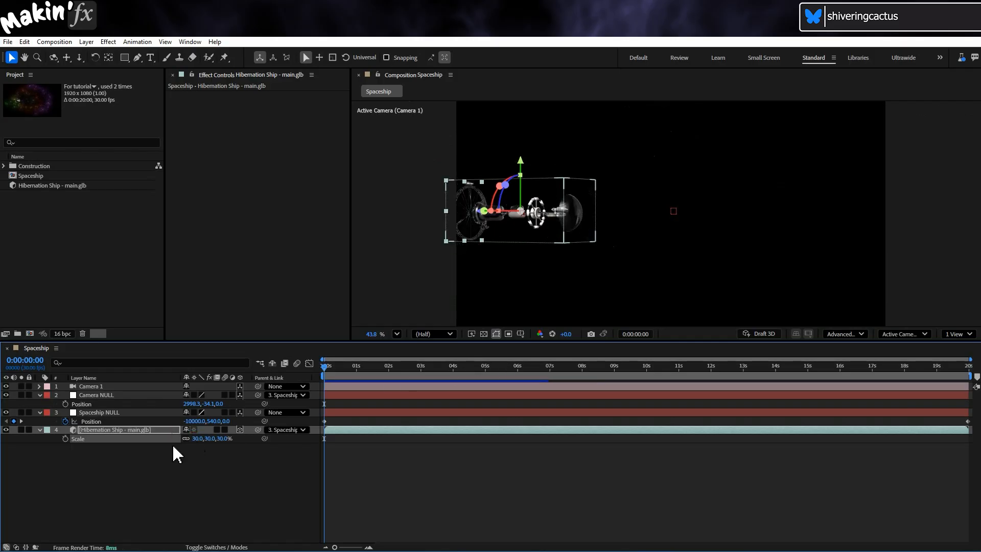
- Set Spaceship NULL's X Position to -50000 at the first keyframe, change X at the last keyframe, and preview the animation
{"action": "left_click", "coordinate": [98, 412]}
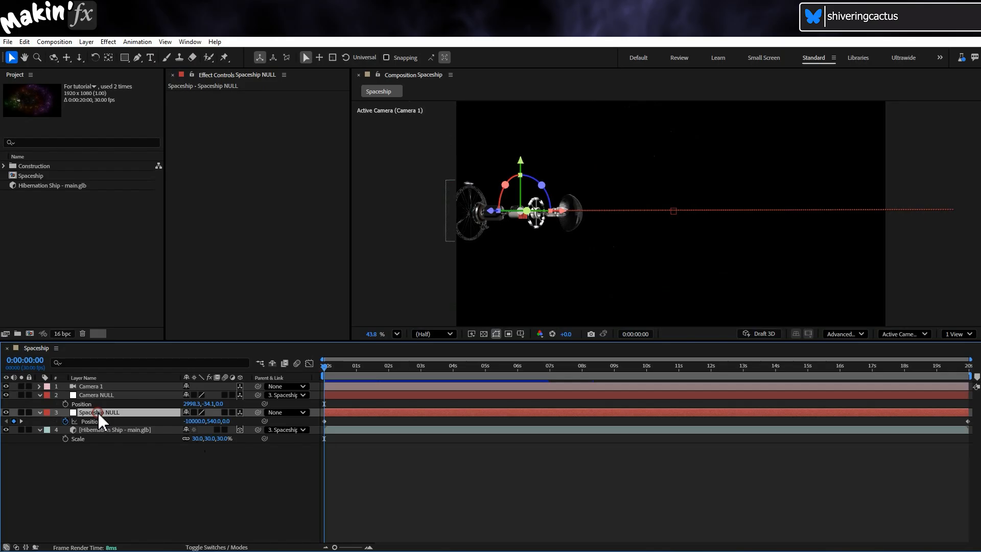
{"action": "left_click", "coordinate": [196, 421]}
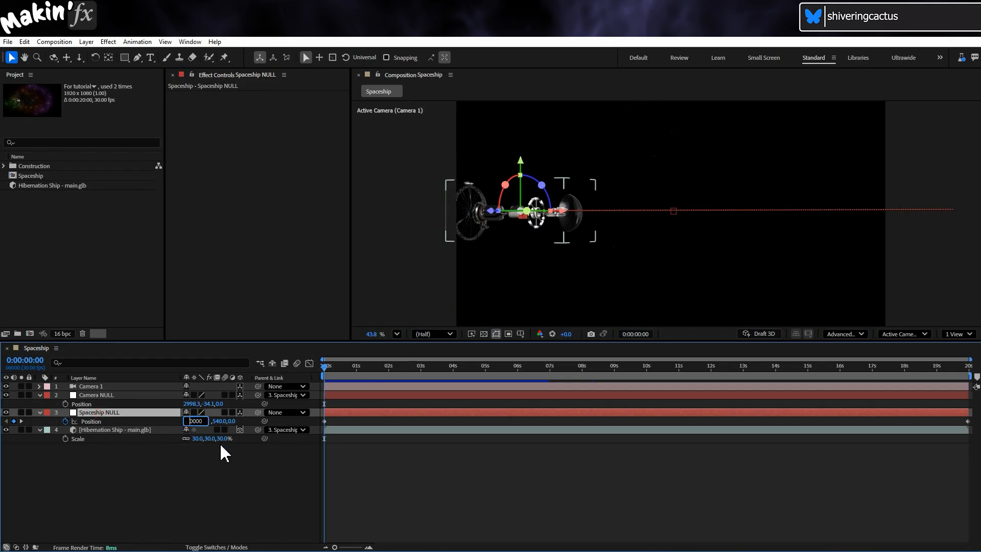
{"action": "left_click", "coordinate": [21, 421]}
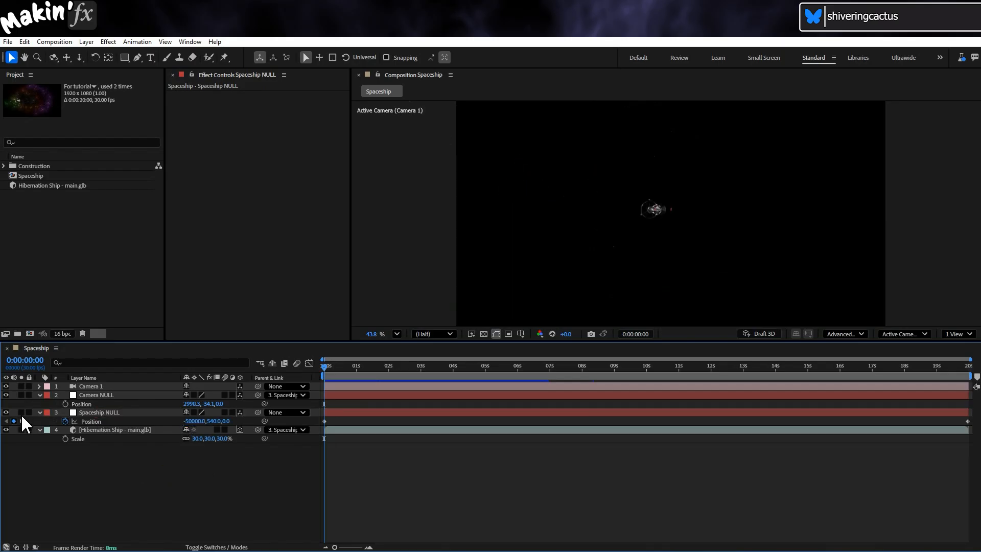
{"action": "left_click", "coordinate": [174, 420]}
{"action": "left_click", "coordinate": [203, 480]}
{"action": "left_click", "coordinate": [325, 368]}
{"action": "key", "text": "space"}
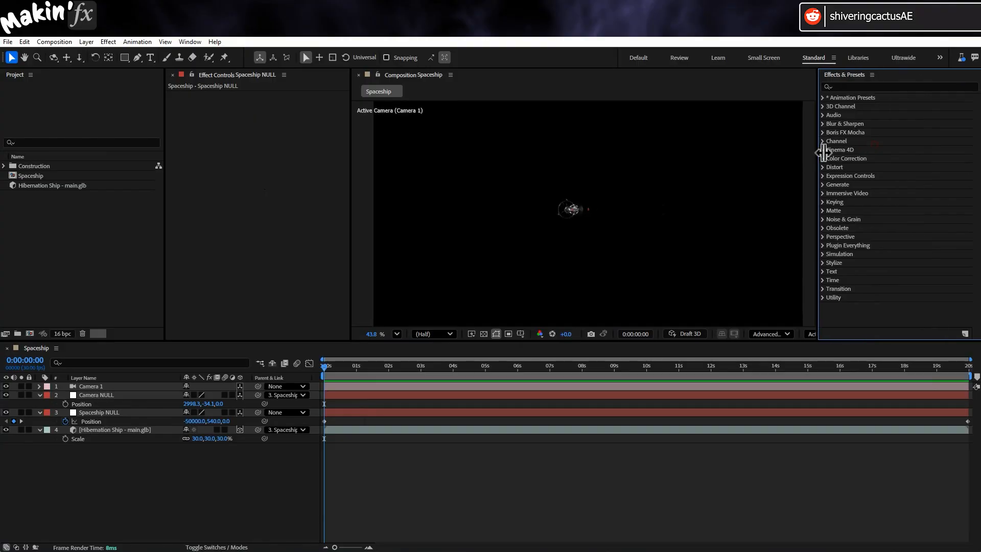
{"action": "left_click_drag", "start_coordinate": [823, 152], "coordinate": [817, 152]}
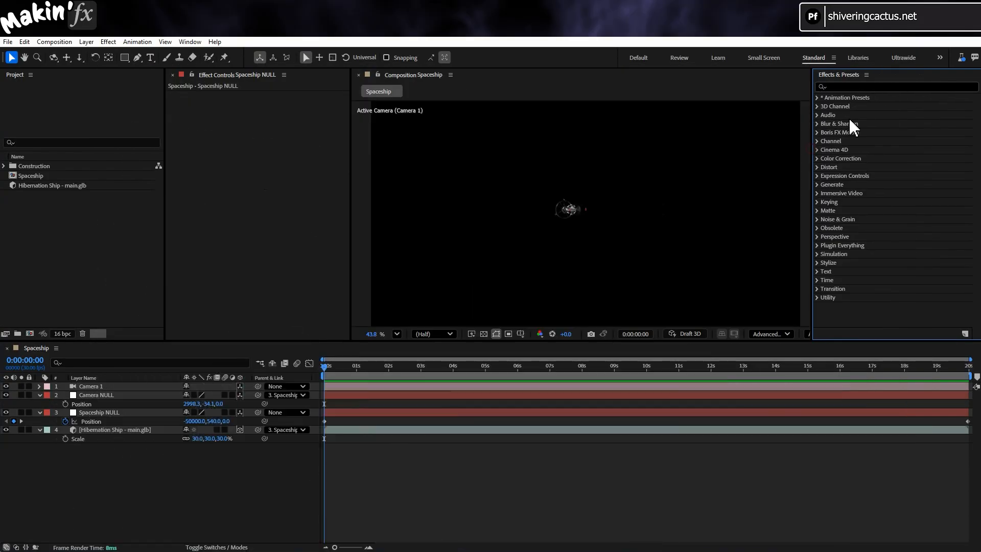
- Search the effects for "hand" and apply Jarle's Deadpool Handheld Camera Long Lens preset as a new solid
{"action": "left_click", "coordinate": [862, 88]}
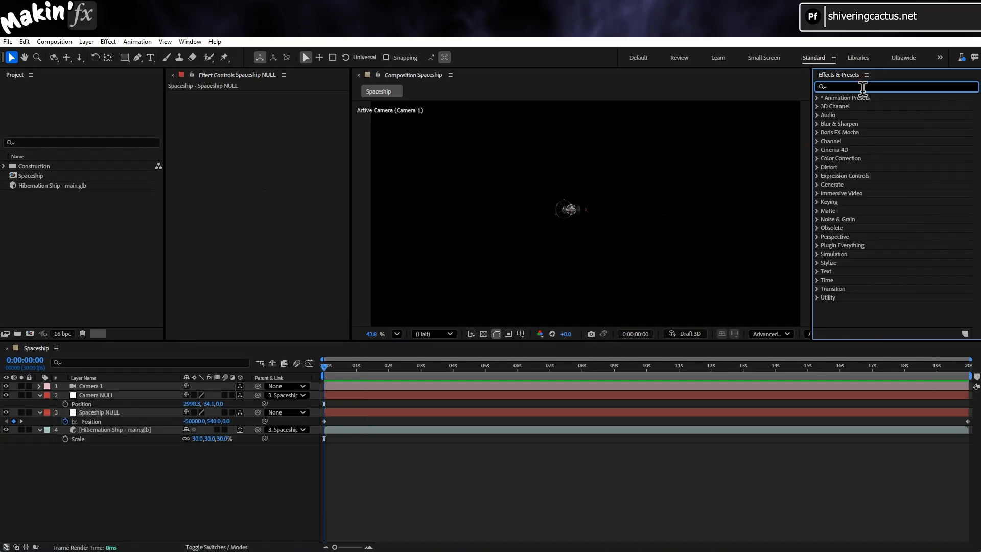
{"action": "type", "text": "hand"}
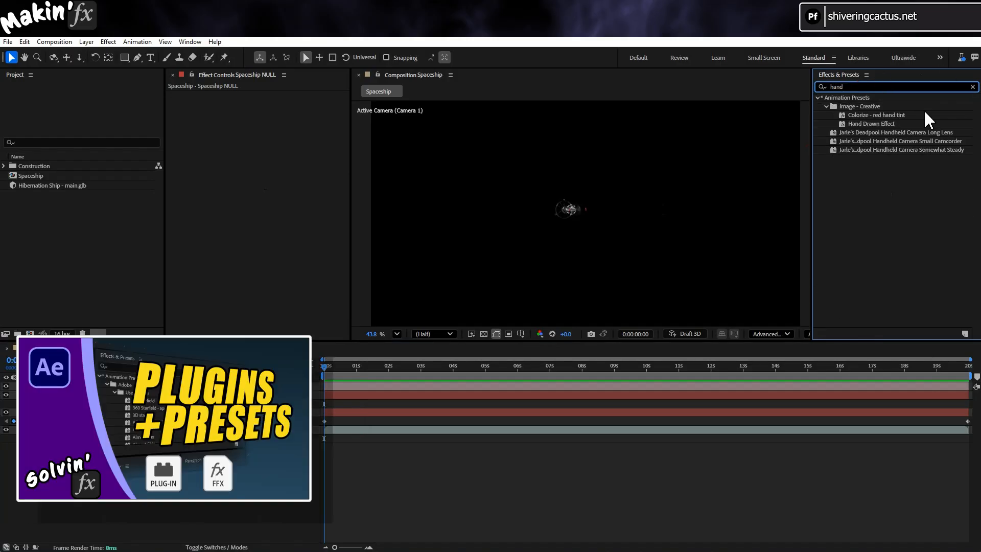
{"action": "double_click", "coordinate": [943, 132]}
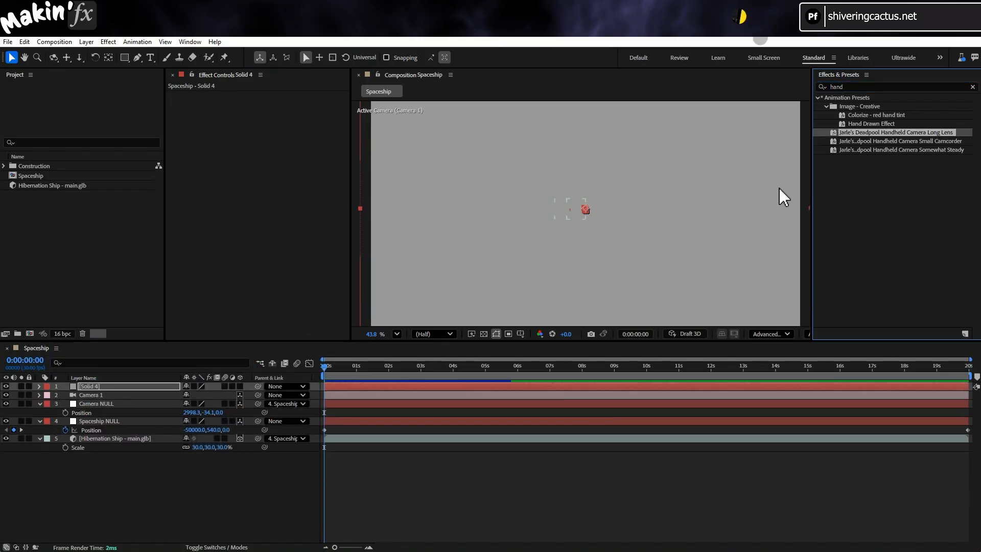
- Rename the new solid Handheld and reveal its Transform properties
{"action": "key", "text": "Return"}
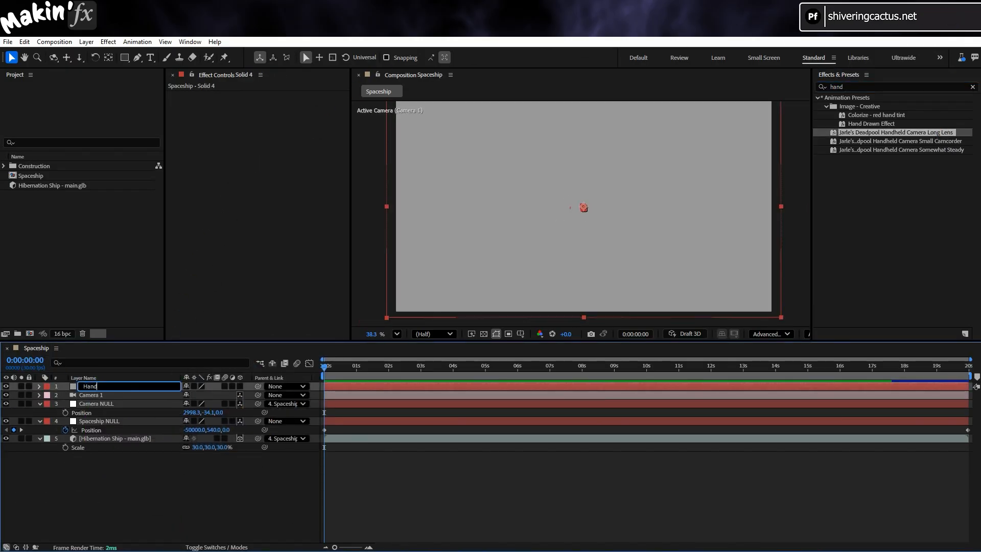
{"action": "type", "text": "Handheld"}
{"action": "key", "text": "Return"}
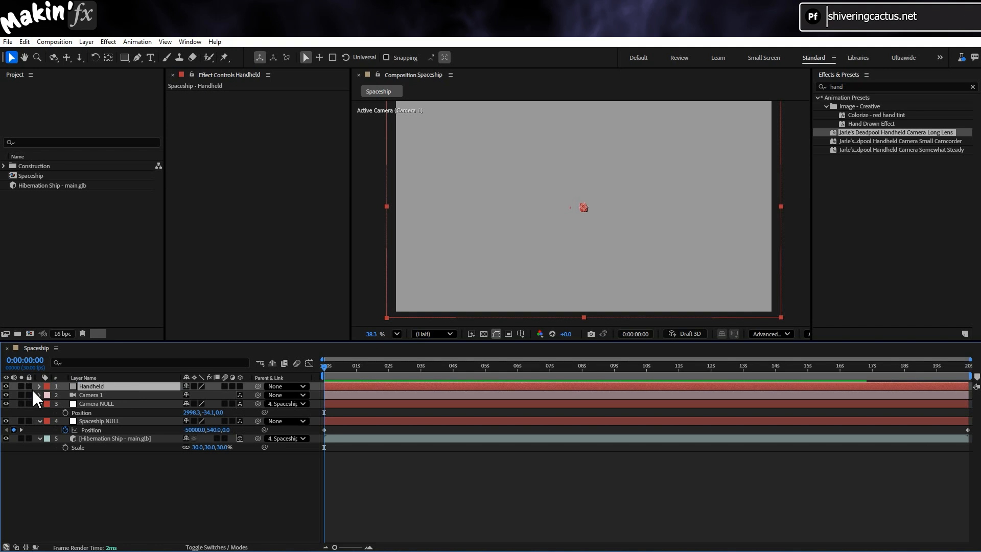
{"action": "left_click", "coordinate": [39, 386]}
{"action": "left_click", "coordinate": [49, 395]}
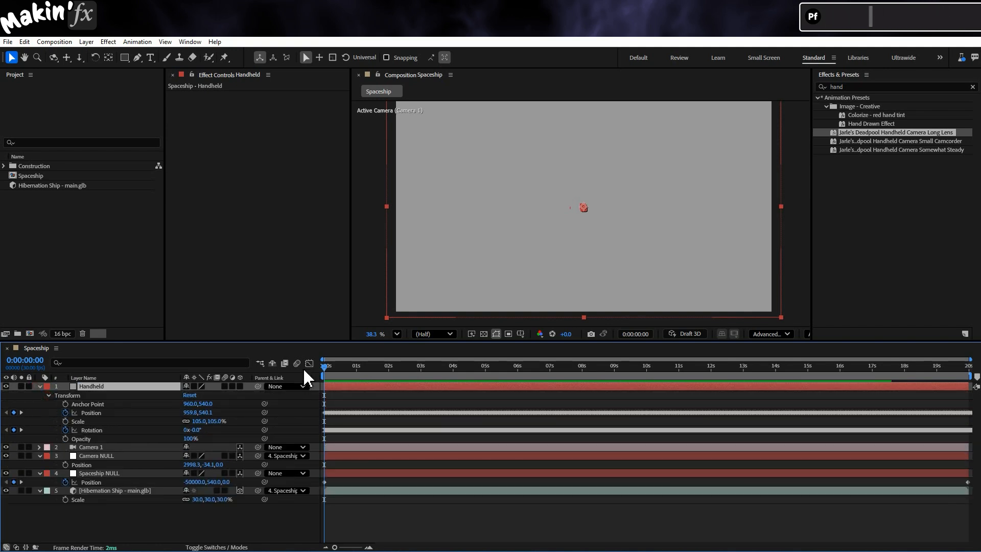
{"action": "mouse_move", "coordinate": [327, 368]}
{"action": "left_mouse_down"}
{"action": "mouse_move", "coordinate": [651, 368]}
{"action": "mouse_move", "coordinate": [324, 367]}
{"action": "left_mouse_up"}
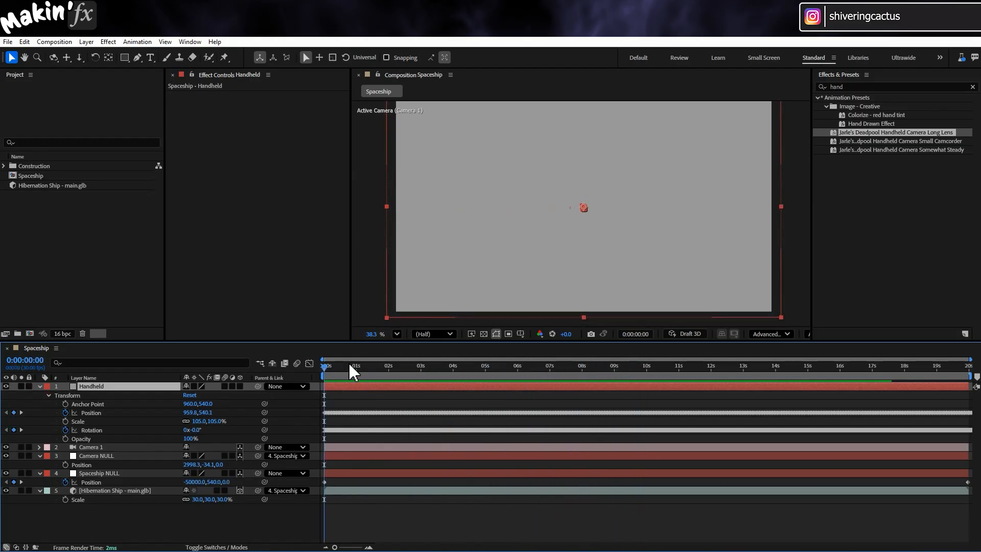
- Add a Position expression to Camera 1 with the first line x = value[0]+960-thisComp.layer("Handheld").transform.position[0];
{"action": "left_click", "coordinate": [97, 446]}
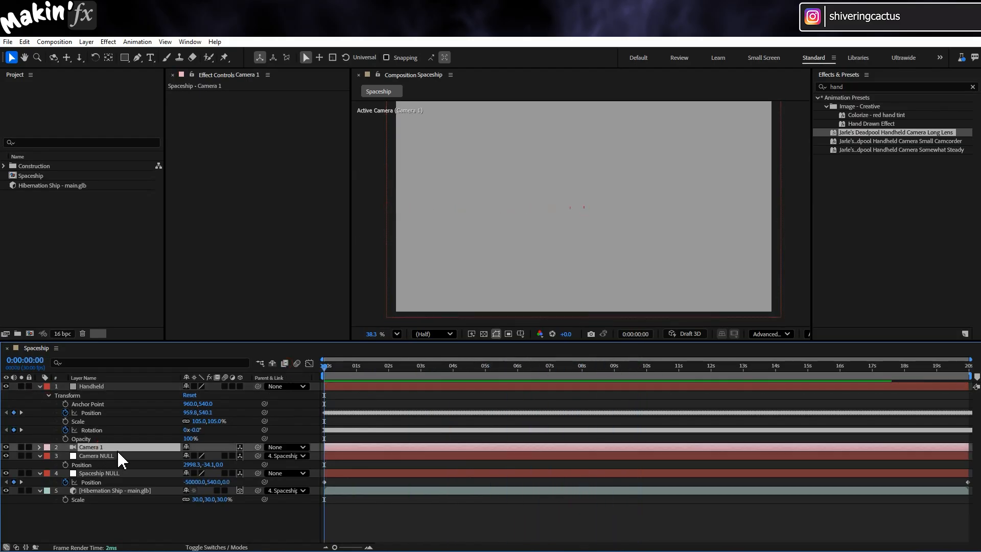
{"action": "left_click", "coordinate": [40, 447]}
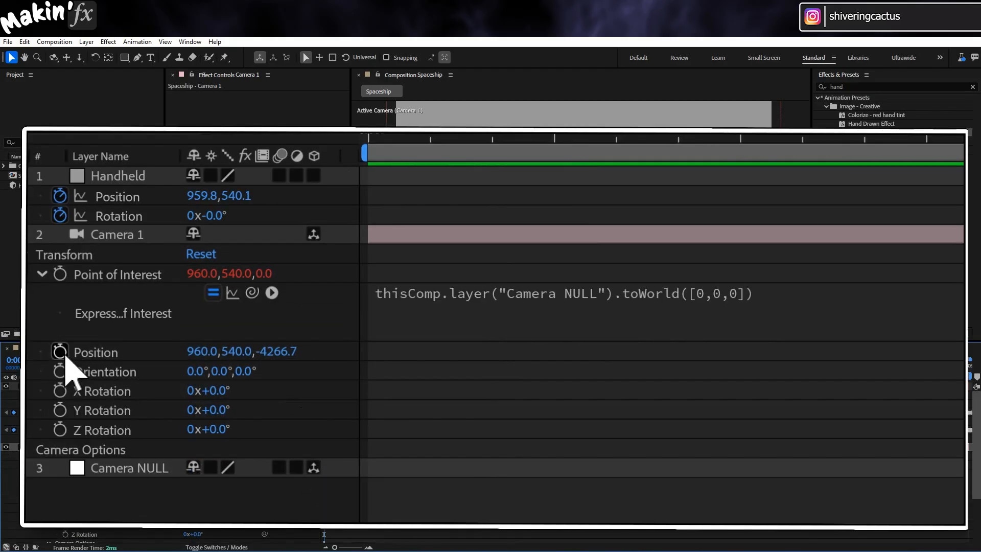
{"action": "left_click", "coordinate": [65, 499], "text": "alt"}
{"action": "type", "text": "x = "}
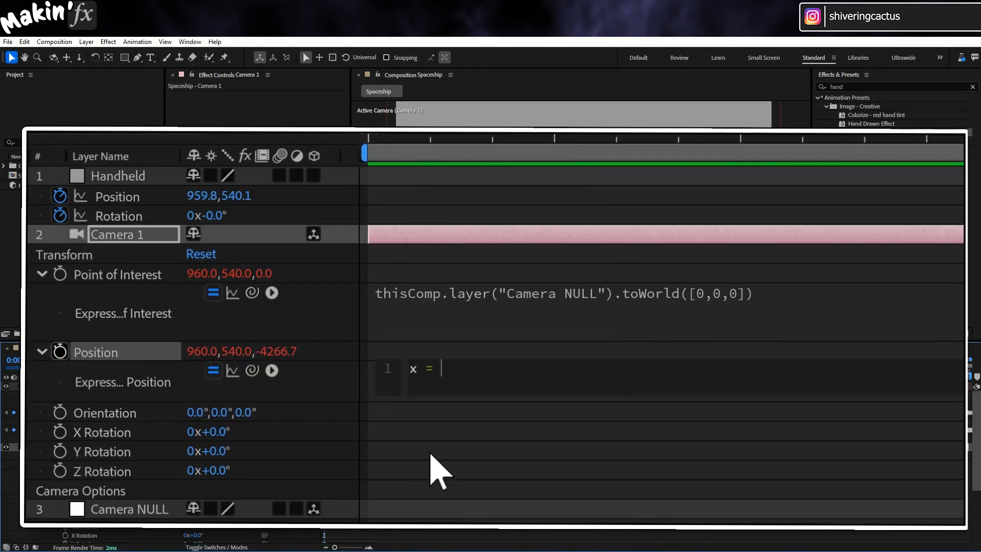
{"action": "type", "text": "value[0]+960-"}
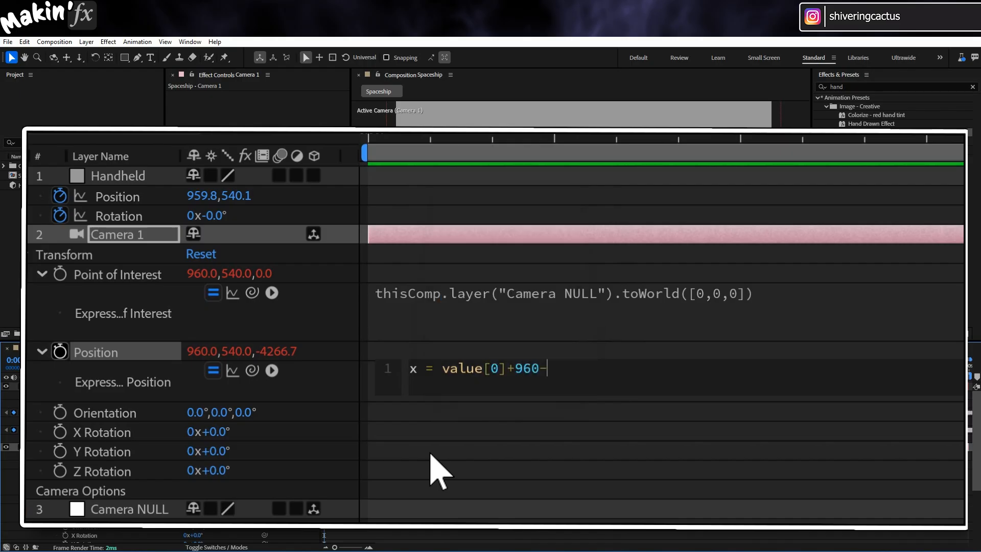
{"action": "left_click_drag", "start_coordinate": [251, 369], "coordinate": [204, 198]}
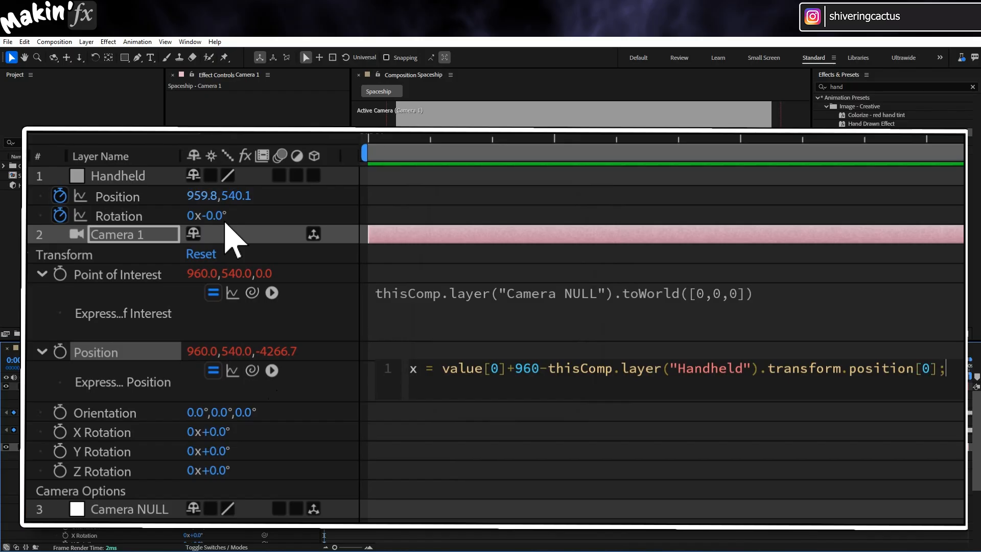
{"action": "type", "text": ";"}
{"action": "key", "text": "Return"}
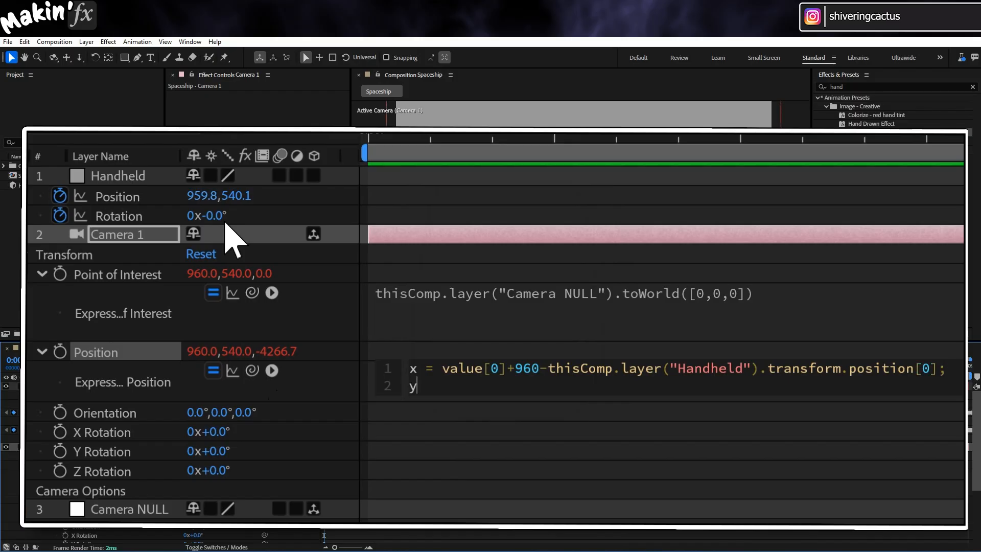
- Add the second line y = value[1]+540-thisComp.layer("Handheld").transform.position[1]; to Camera 1's Position expression
{"action": "type", "text": "y = value"}
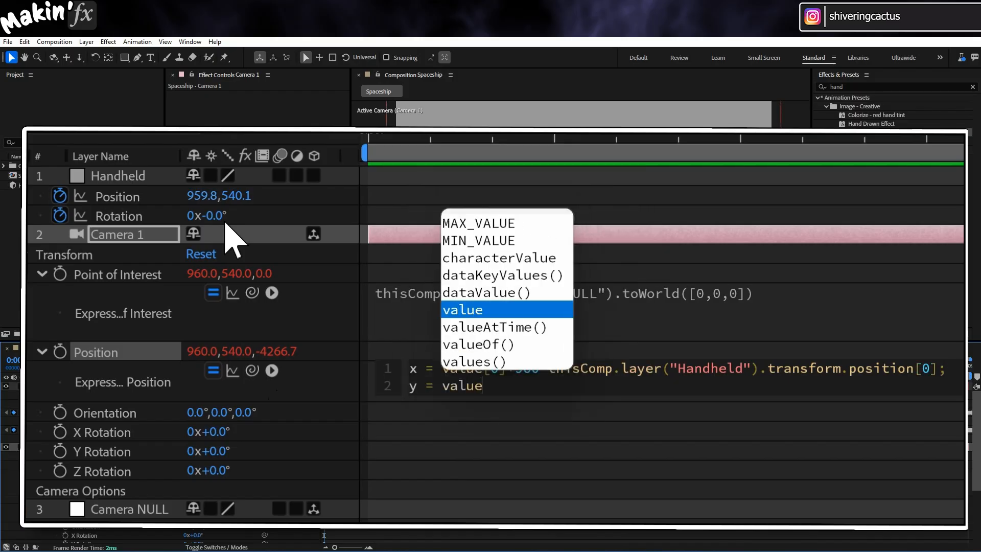
{"action": "type", "text": "[1]"}
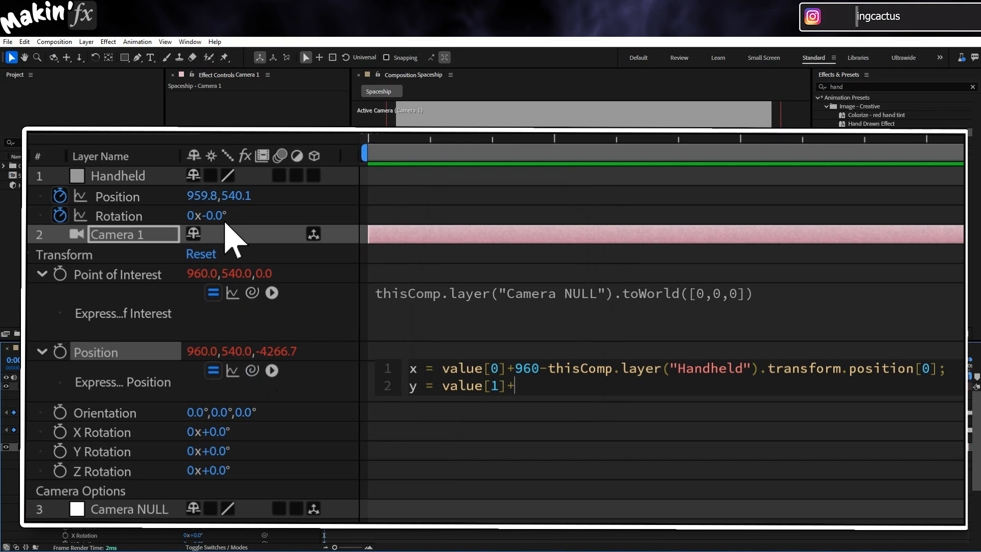
{"action": "type", "text": "+54"}
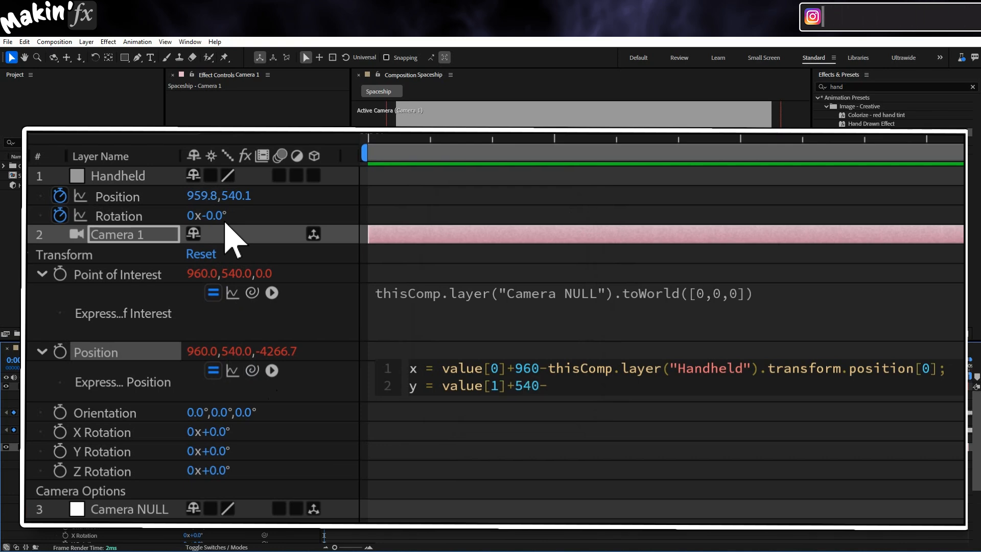
{"action": "type", "text": "0-"}
{"action": "left_click_drag", "start_coordinate": [252, 369], "coordinate": [240, 196]}
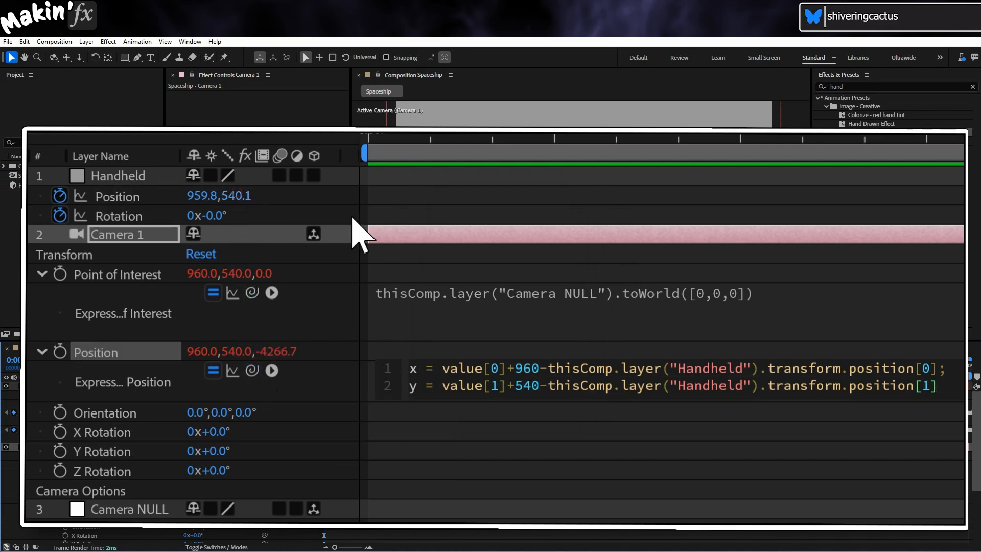
{"action": "type", "text": ";"}
- Finish Camera 1's Position expression with the lines z = value[2]; and [x,y,z], and apply it
{"action": "key", "text": "Return"}
{"action": "type", "text": "z"}
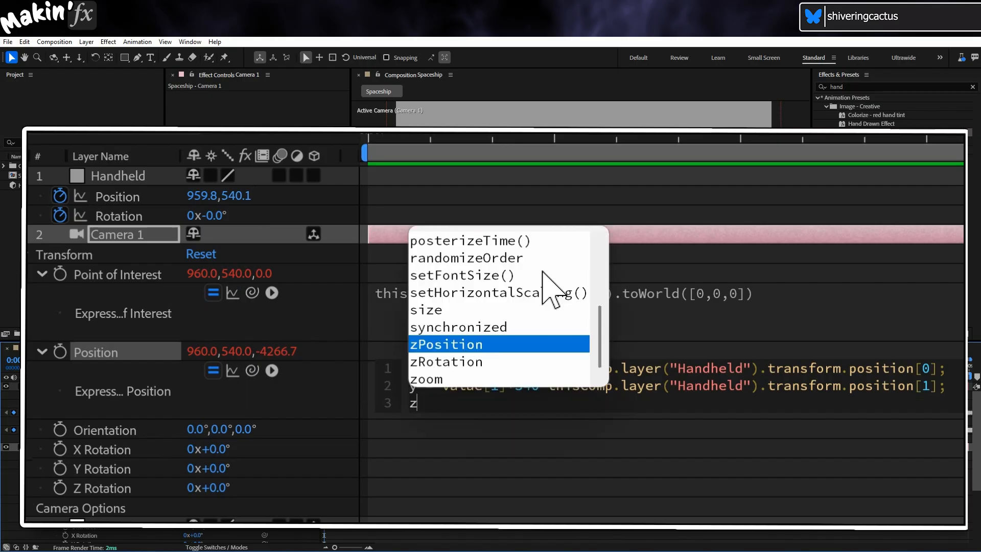
{"action": "type", "text": " = value"}
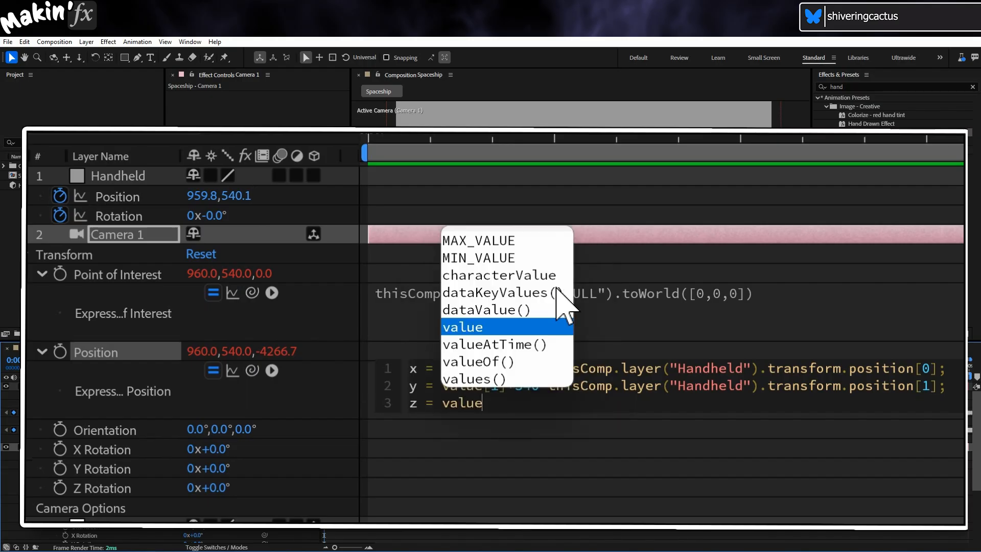
{"action": "type", "text": "[2]"}
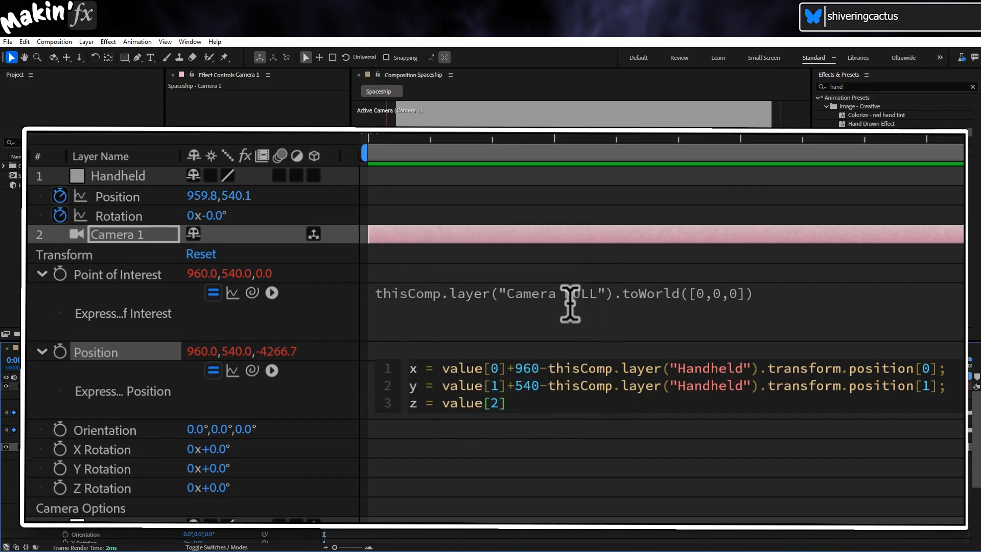
{"action": "type", "text": ";"}
{"action": "key", "text": "Return"}
{"action": "type", "text": "["}
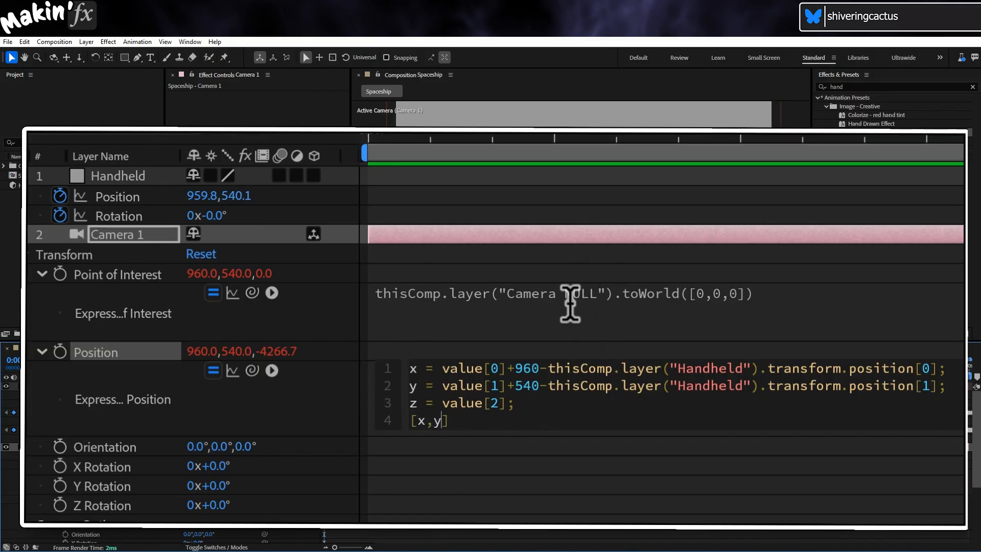
{"action": "type", "text": "x,y,z"}
{"action": "left_click", "coordinate": [832, 427]}
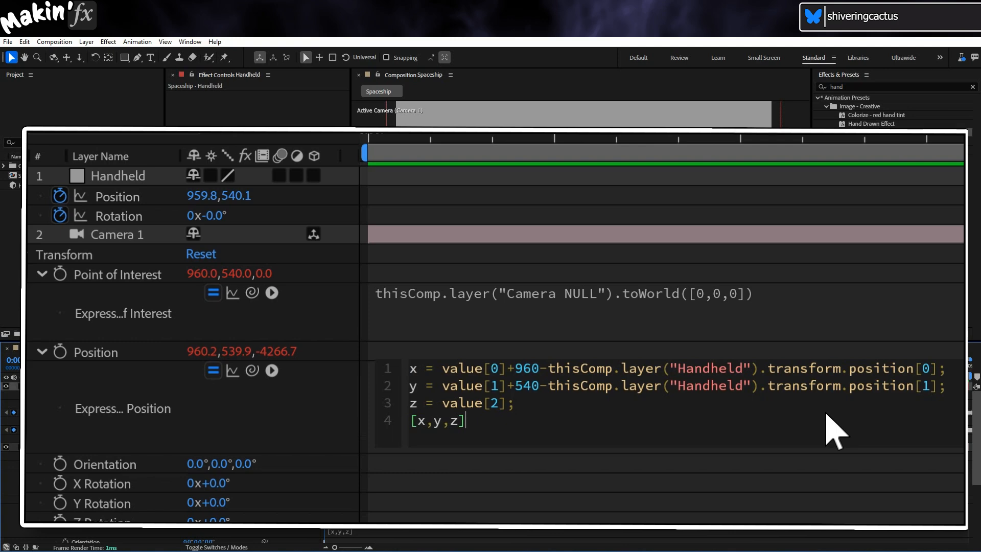
- Hide the Handheld layer and preview the camera shake on the ship's fly-by
{"action": "left_click", "coordinate": [5, 386]}
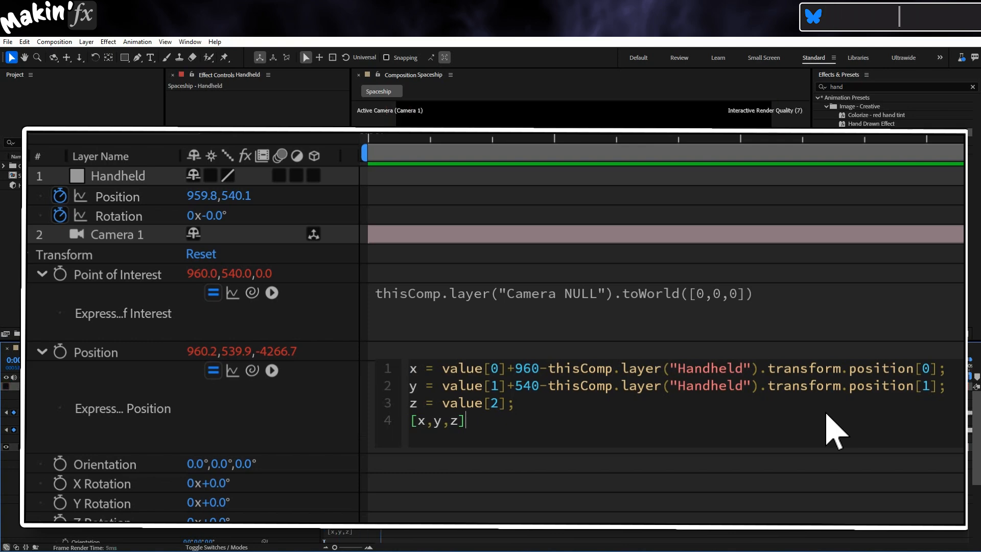
{"action": "left_click_drag", "start_coordinate": [430, 383], "coordinate": [516, 378]}
{"action": "key", "text": "space"}
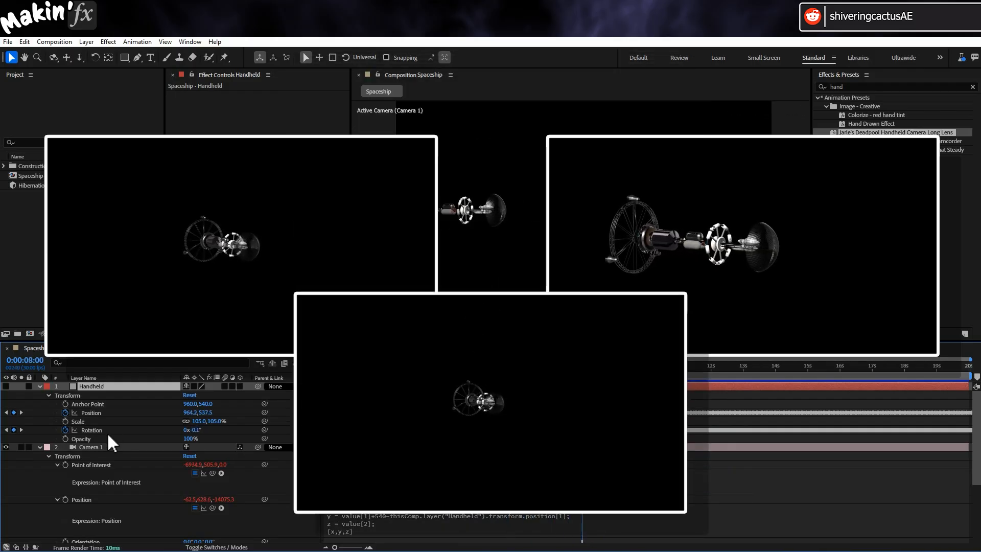
- Collapse the expanded properties of the Handheld, Camera 1 and Camera NULL layers and go to about 0:00:02:27
{"action": "left_click", "coordinate": [40, 386]}
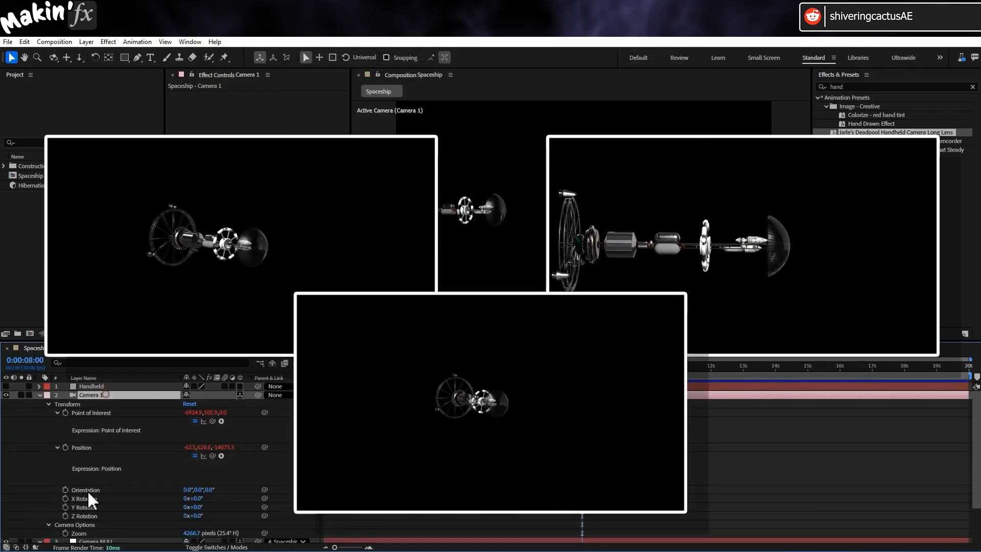
{"action": "scroll", "coordinate": [94, 500], "scroll_direction": "down", "scroll_amount": 3}
{"action": "left_click", "coordinate": [106, 492]}
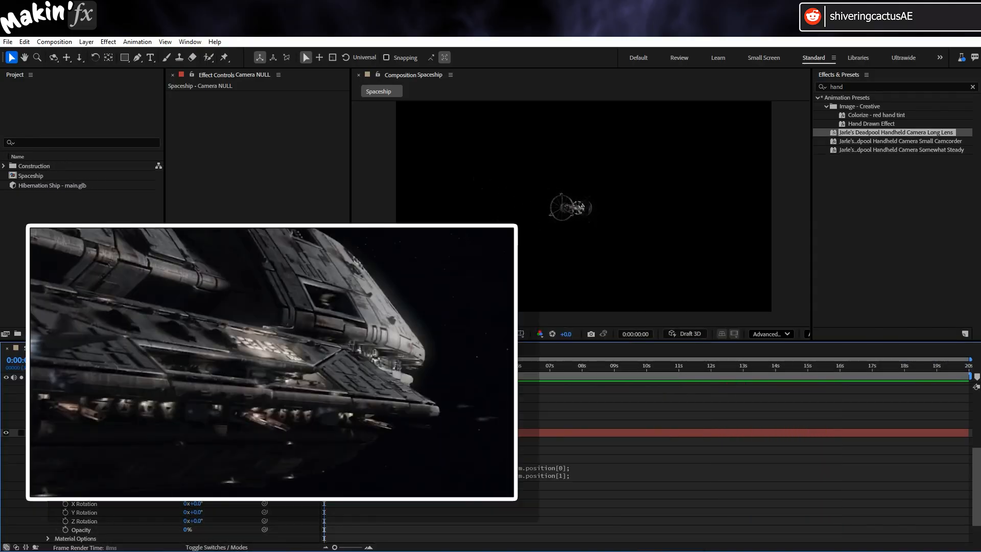
{"action": "left_click", "coordinate": [418, 363]}
{"action": "scroll", "coordinate": [418, 439], "scroll_direction": "up", "scroll_amount": 5}
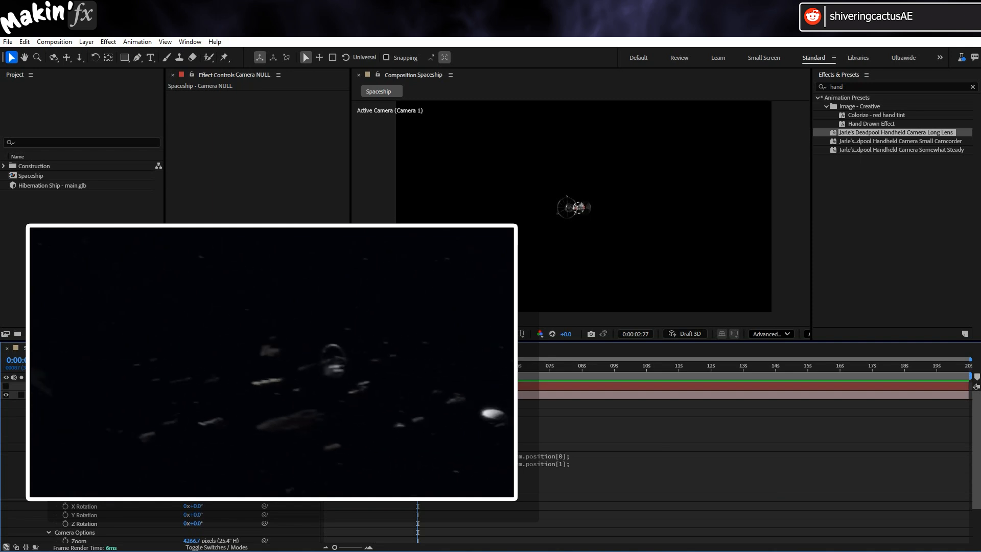
{"action": "left_click", "coordinate": [39, 403]}
- Reveal Camera 1's Zoom property and set its first keyframe at 0:00:02:29
{"action": "left_click", "coordinate": [76, 395]}
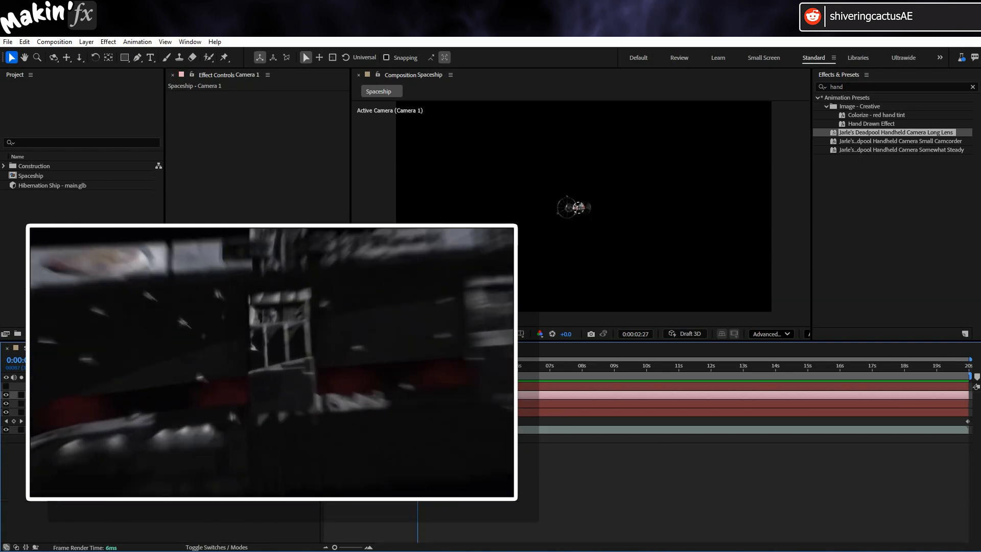
{"action": "left_click", "coordinate": [39, 395]}
{"action": "key", "text": "p"}
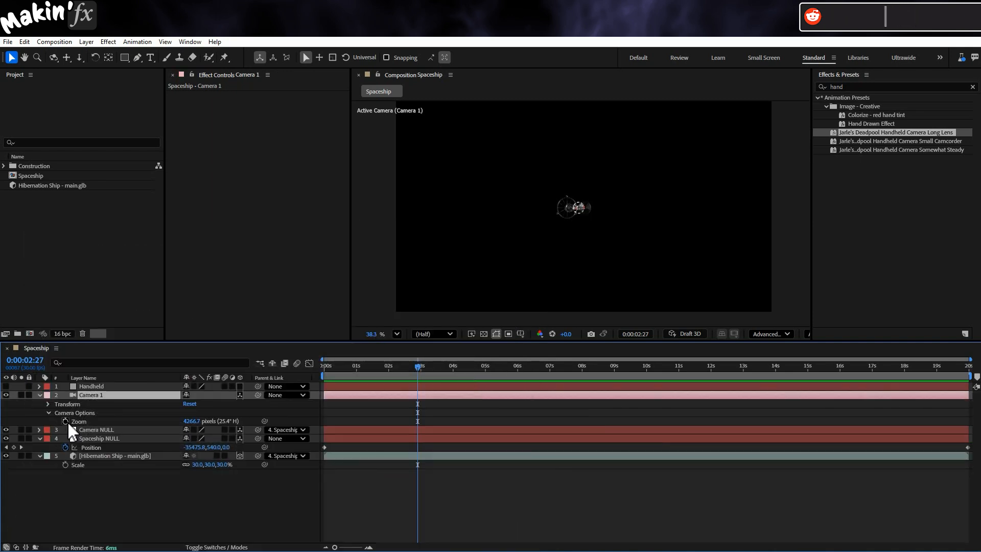
{"action": "left_click", "coordinate": [420, 367]}
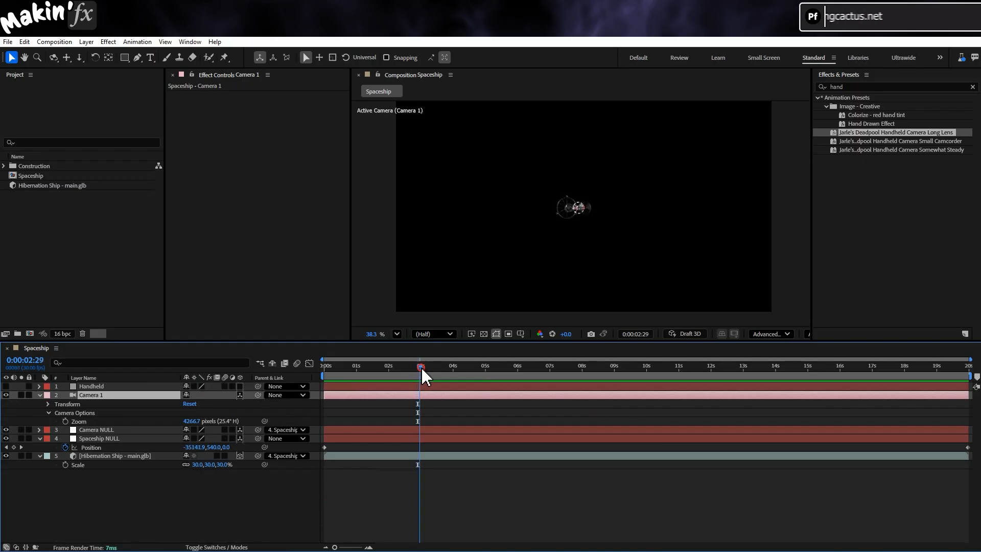
{"action": "left_click", "coordinate": [65, 421]}
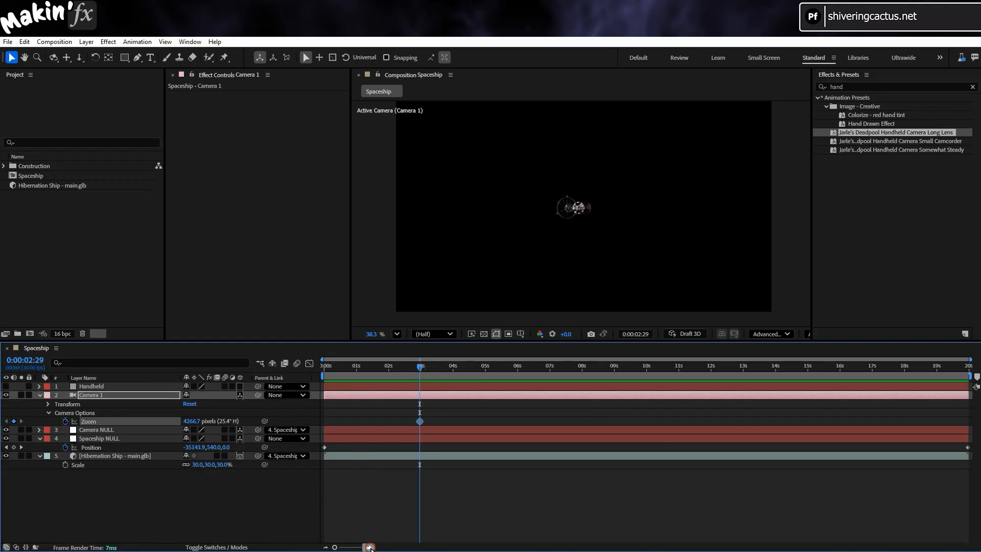
- Keyframe Camera 1's Zoom at 17931.7 pixels at 0:00:03:15
{"action": "left_click", "coordinate": [369, 547]}
{"action": "left_click_drag", "start_coordinate": [469, 372], "coordinate": [489, 373]}
{"action": "left_click_drag", "start_coordinate": [192, 421], "coordinate": [327, 422]}
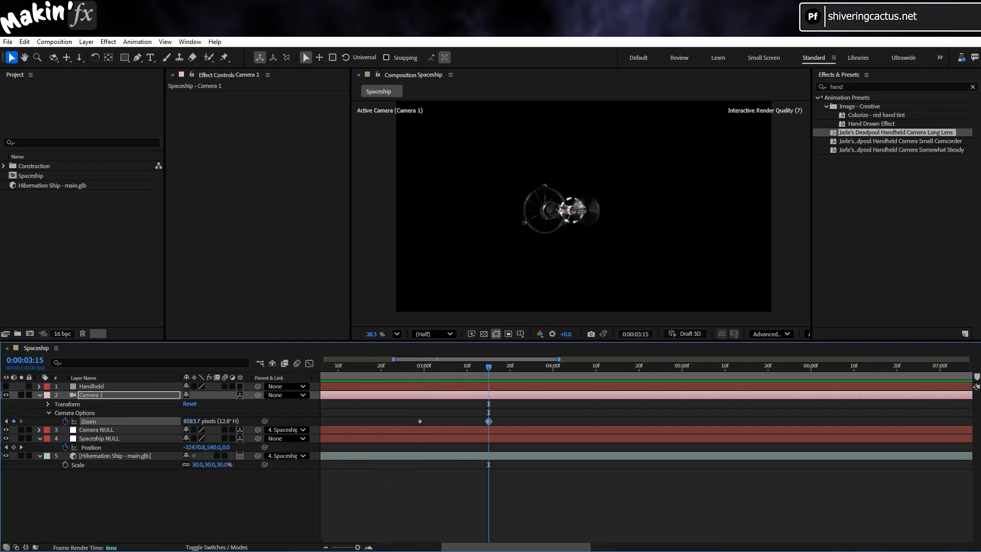
{"action": "left_click_drag", "start_coordinate": [192, 422], "coordinate": [424, 422]}
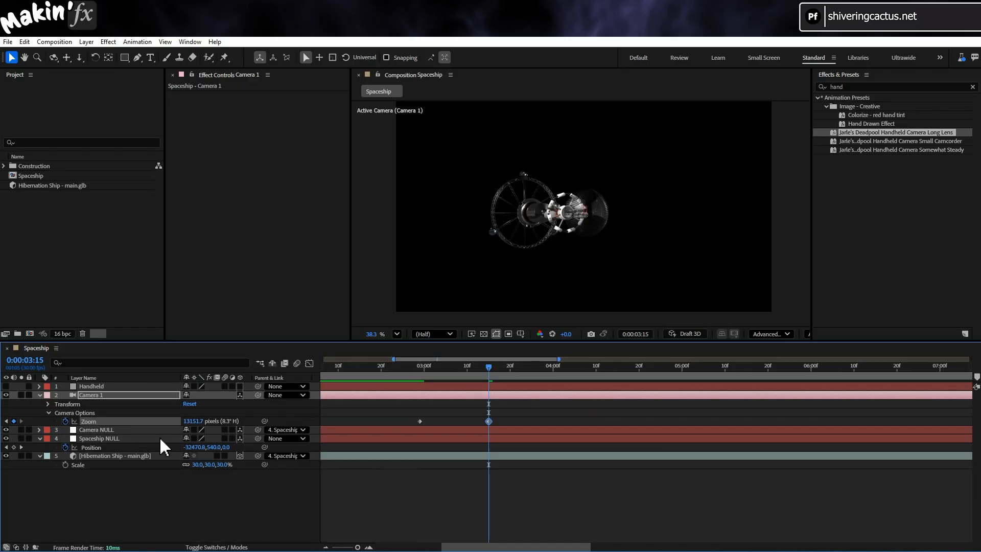
{"action": "left_click_drag", "start_coordinate": [192, 421], "coordinate": [429, 422]}
- Label Camera 1's layer marker at 0:00:02:29 with the comment "Zoom start" and a Red label
{"action": "left_click_drag", "start_coordinate": [399, 371], "coordinate": [420, 373]}
{"action": "left_click", "coordinate": [87, 506]}
{"action": "left_click", "coordinate": [107, 398]}
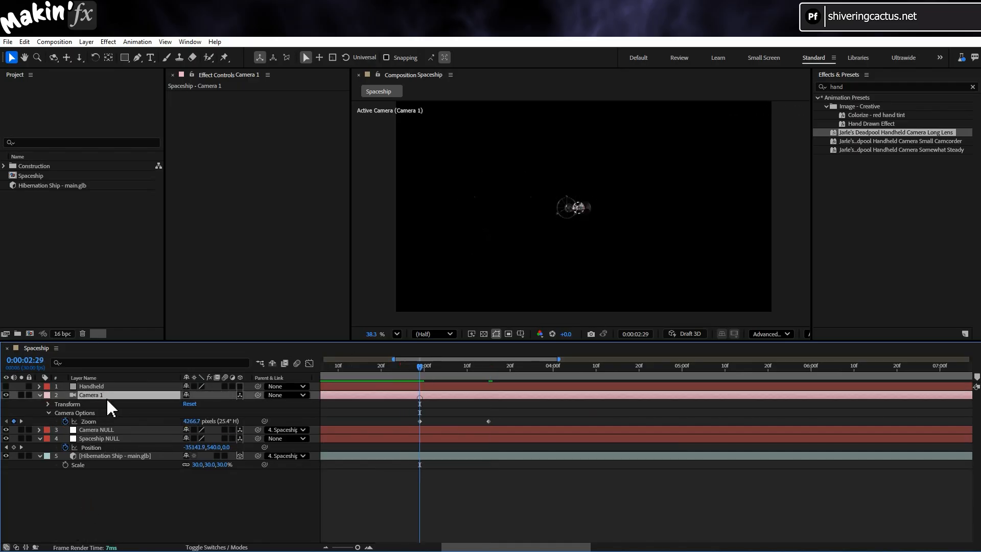
{"action": "right_click", "coordinate": [422, 400]}
{"action": "left_click", "coordinate": [470, 403]}
{"action": "type", "text": "Zoom st"}
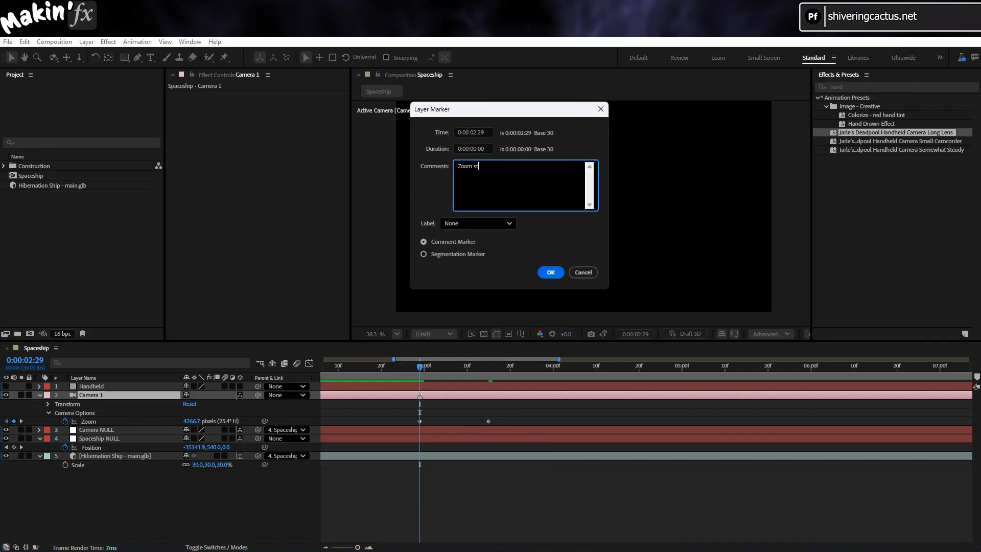
{"action": "type", "text": "art"}
{"action": "left_click", "coordinate": [477, 223]}
{"action": "left_click", "coordinate": [469, 260]}
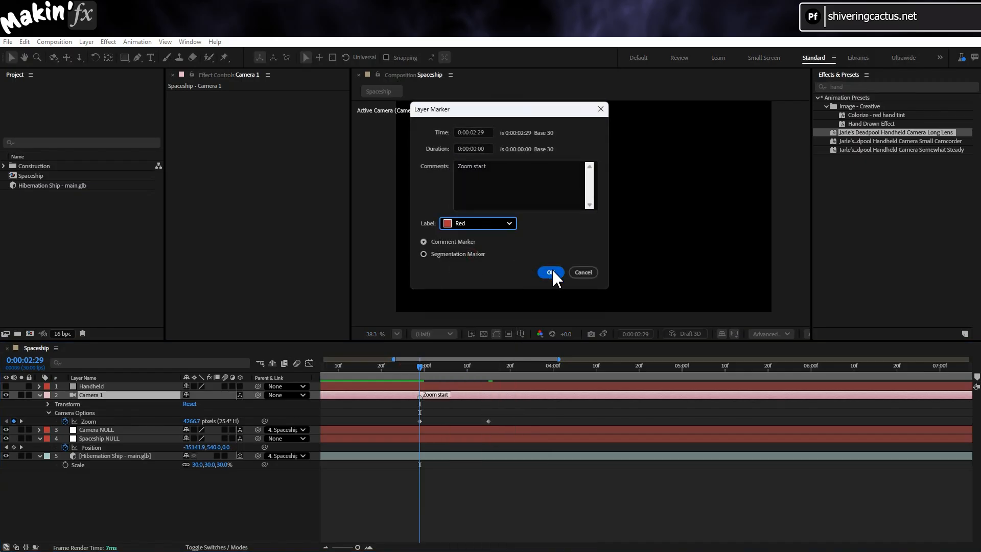
{"action": "left_click", "coordinate": [551, 272]}
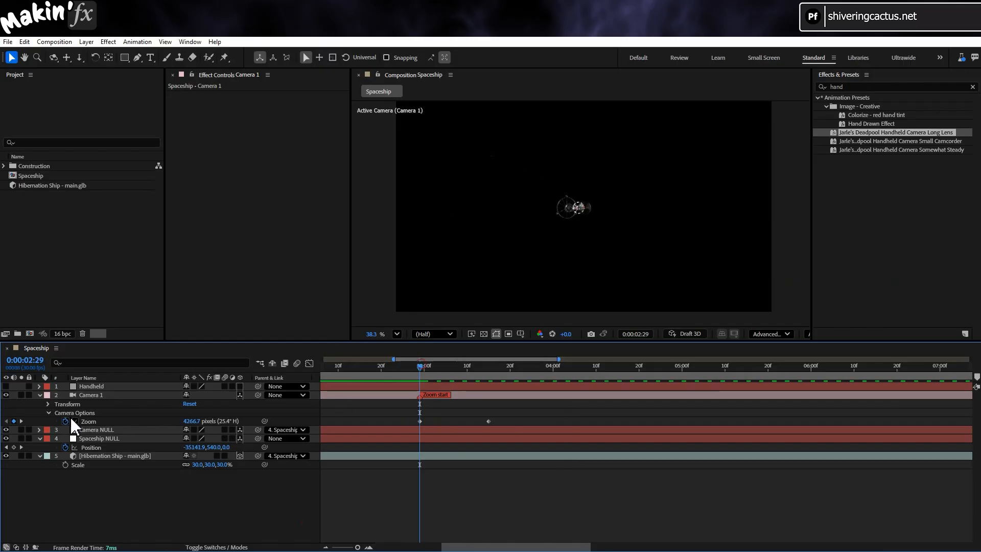
- Keyframe Camera NULL's Position at 0:00:02:29 and add another Position keyframe at 0:00:05:03
{"action": "left_click", "coordinate": [108, 430]}
{"action": "key", "text": "p"}
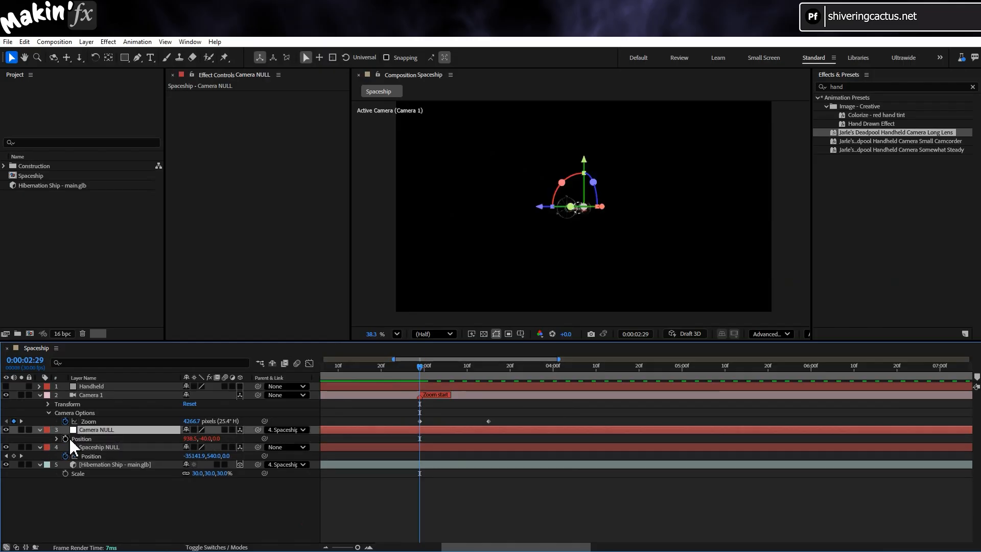
{"action": "left_click", "coordinate": [65, 438]}
{"action": "left_click_drag", "start_coordinate": [452, 367], "coordinate": [694, 370]}
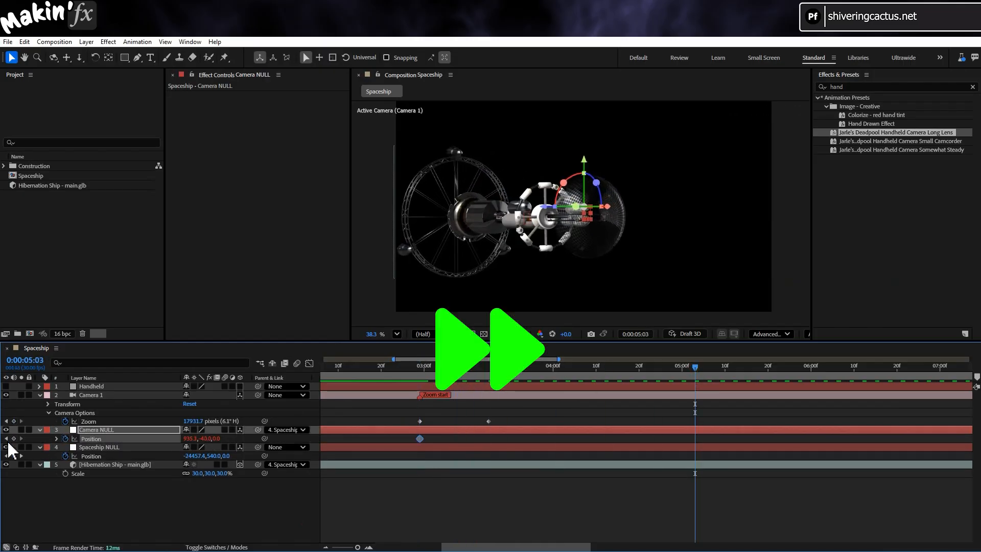
{"action": "left_click", "coordinate": [13, 439]}
- Offset Camera NULL along its Y and Z axes at in-between frames, including 0:00:03:23, to add reframing Position keyframes
{"action": "left_click", "coordinate": [475, 368]}
{"action": "left_click_drag", "start_coordinate": [584, 160], "coordinate": [584, 161]}
{"action": "left_click_drag", "start_coordinate": [541, 206], "coordinate": [552, 206]}
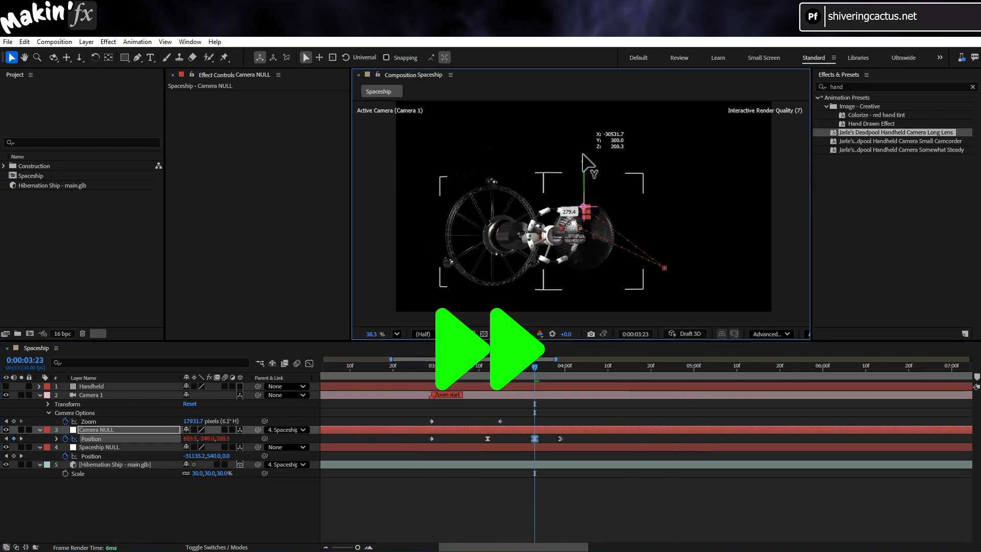
{"action": "left_click_drag", "start_coordinate": [476, 368], "coordinate": [396, 369]}
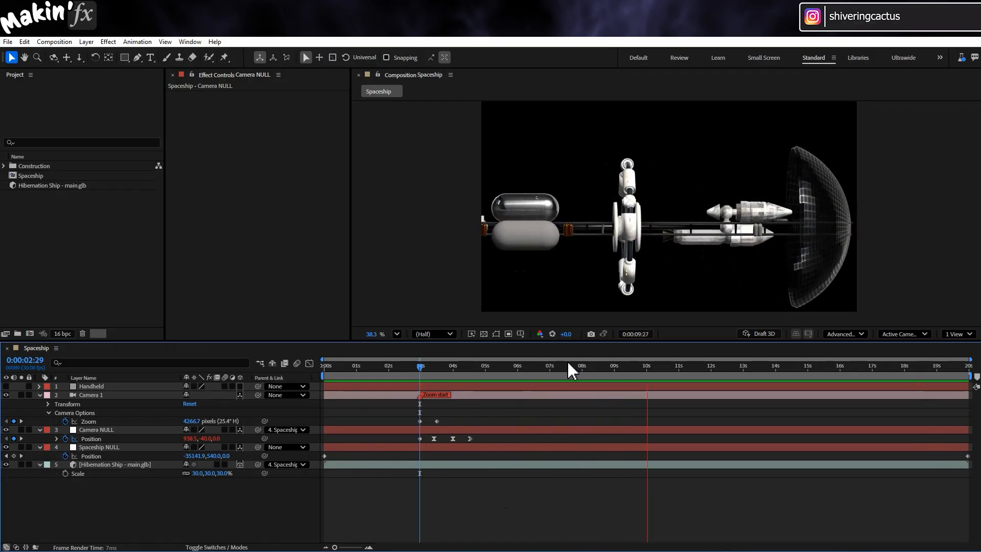
- Duplicate Camera 1's two Zoom keyframes near the end of the timeline, with the copies at about 15 seconds
{"action": "left_click_drag", "start_coordinate": [646, 365], "coordinate": [920, 367]}
{"action": "left_click_drag", "start_coordinate": [447, 422], "coordinate": [415, 412]}
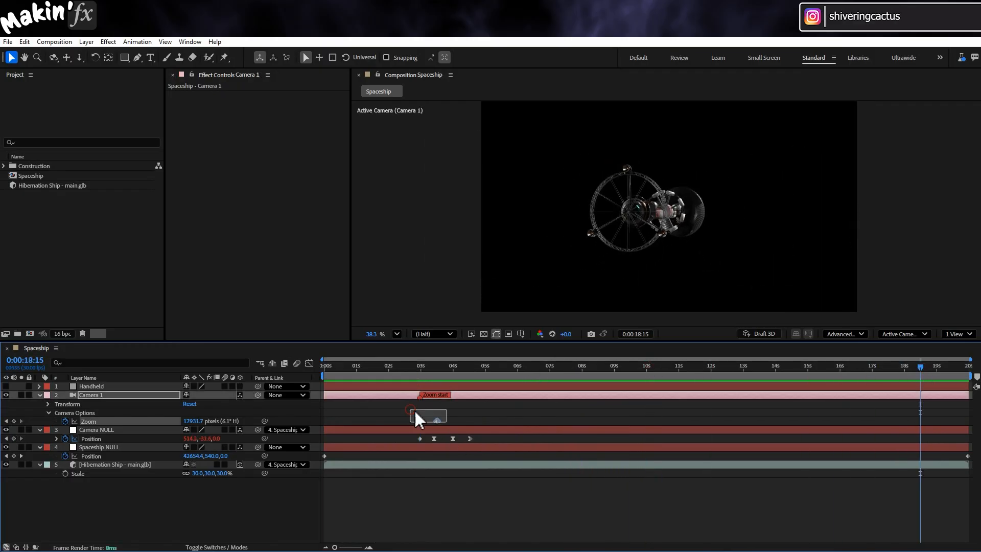
{"action": "left_click_drag", "start_coordinate": [882, 410], "coordinate": [827, 422]}
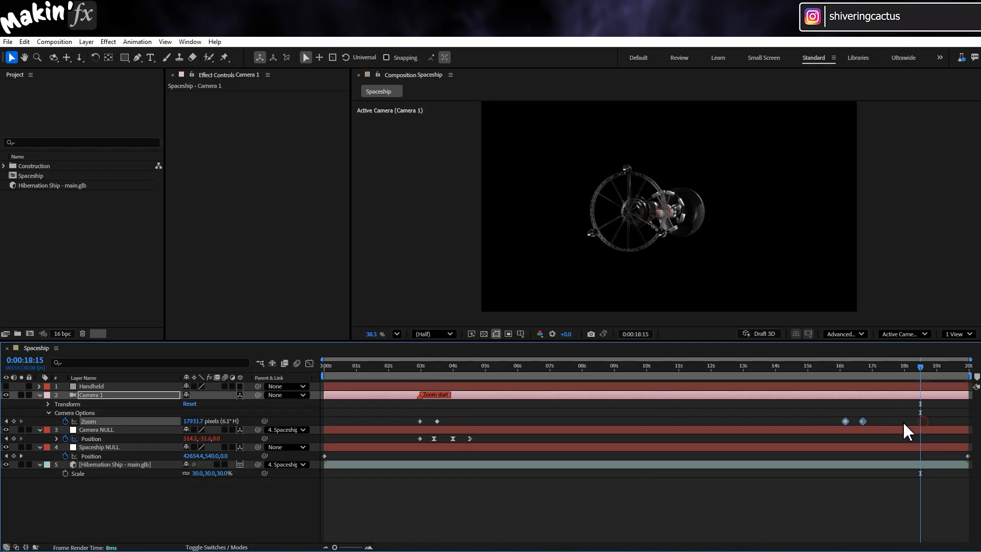
- Time-reverse the copied Zoom keyframes and move them so the last one sits at about 18 seconds
{"action": "right_click", "coordinate": [827, 422]}
{"action": "mouse_move", "coordinate": [899, 413]}
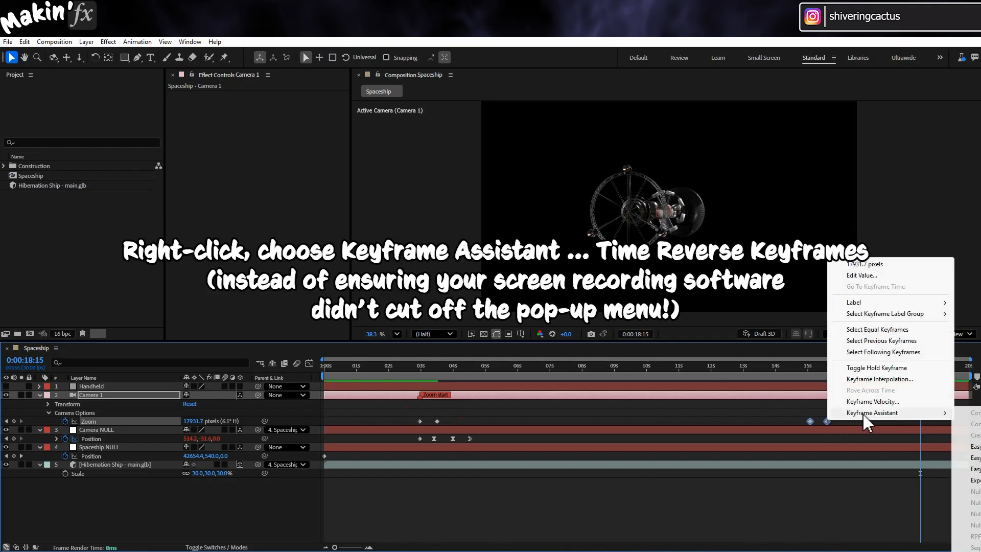
{"action": "left_click", "coordinate": [971, 551]}
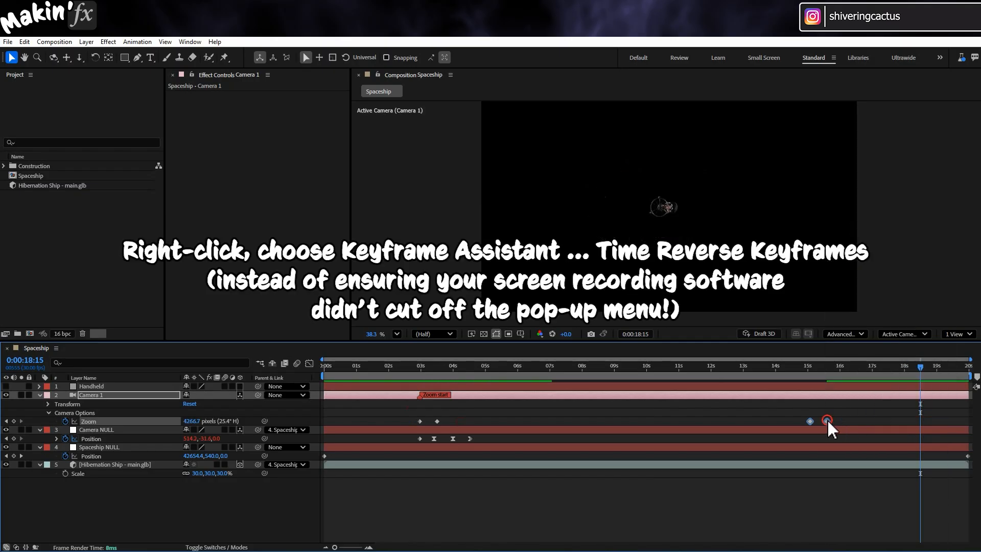
{"action": "left_click_drag", "start_coordinate": [827, 421], "coordinate": [923, 423]}
{"action": "left_click_drag", "start_coordinate": [923, 423], "coordinate": [908, 423]}
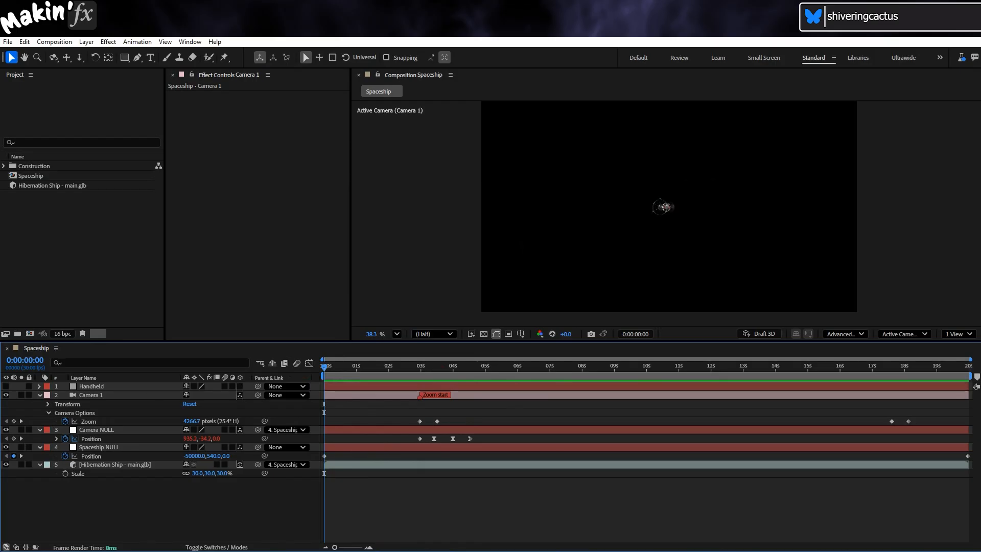
- Create a Parallel light named Parallel Light 1 with an intensity of 200%
{"action": "left_click", "coordinate": [86, 41]}
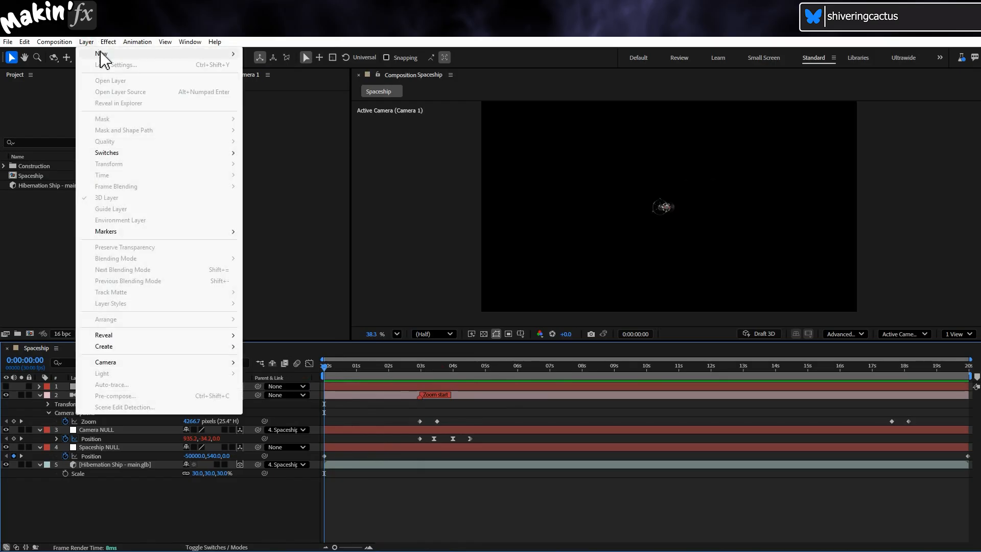
{"action": "mouse_move", "coordinate": [137, 53]}
{"action": "left_click", "coordinate": [312, 75]}
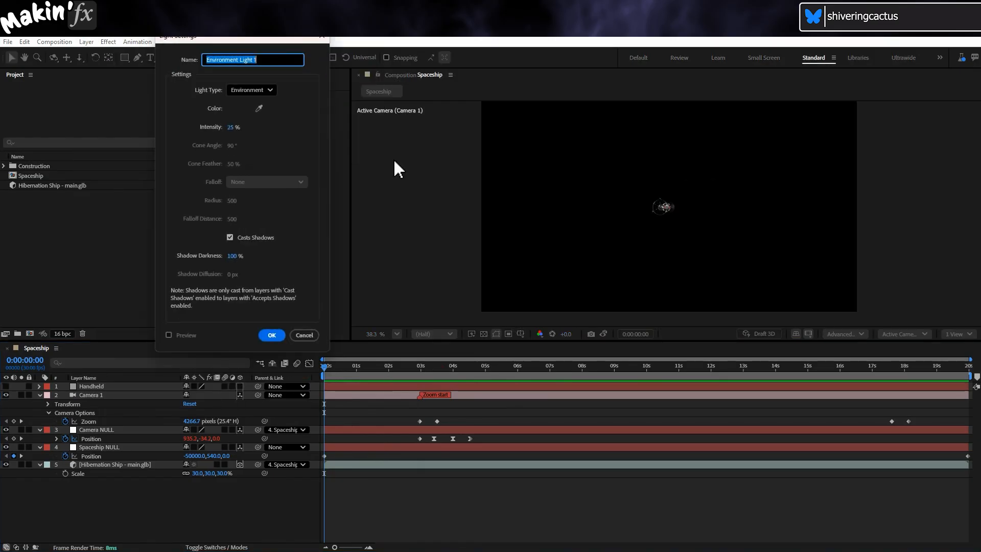
{"action": "left_click", "coordinate": [272, 90]}
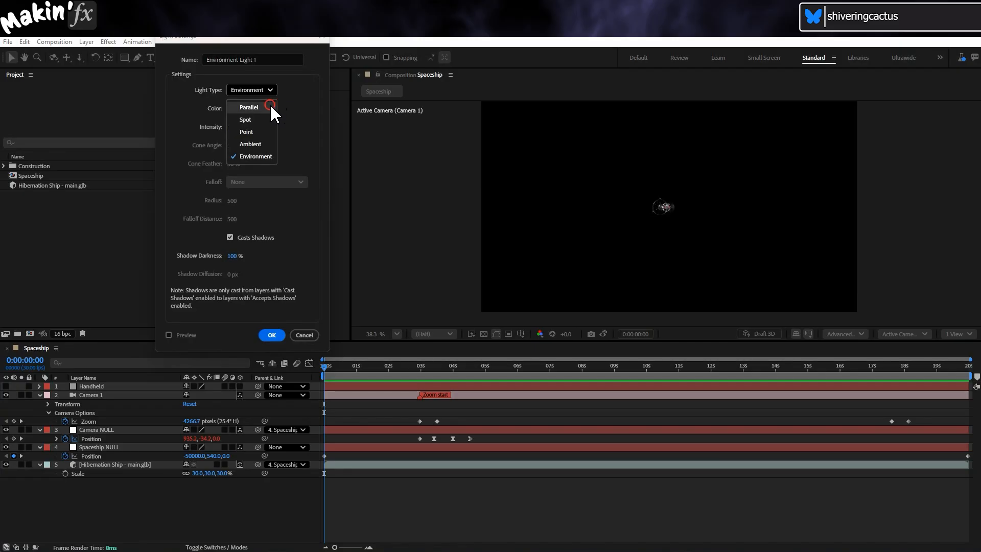
{"action": "left_click", "coordinate": [270, 103]}
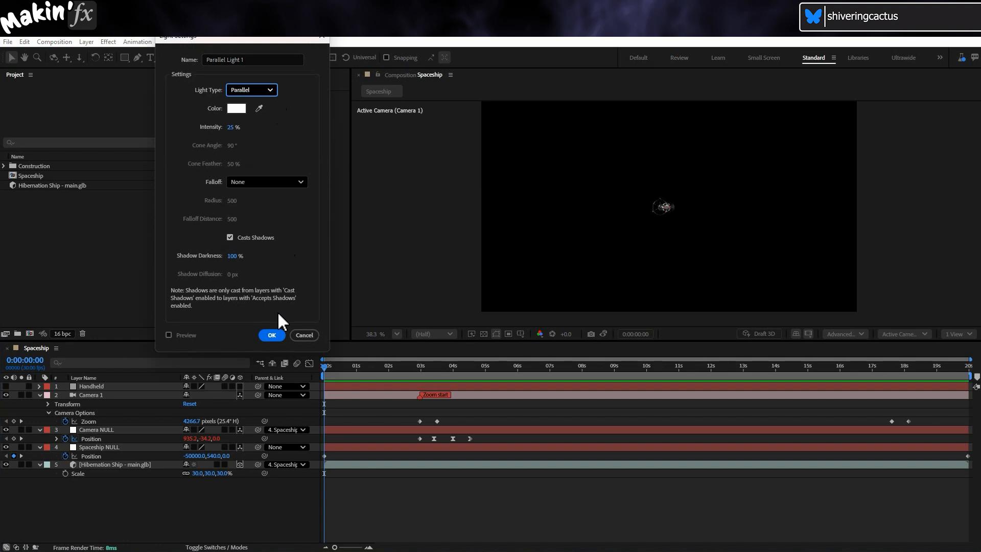
{"action": "left_click", "coordinate": [233, 128]}
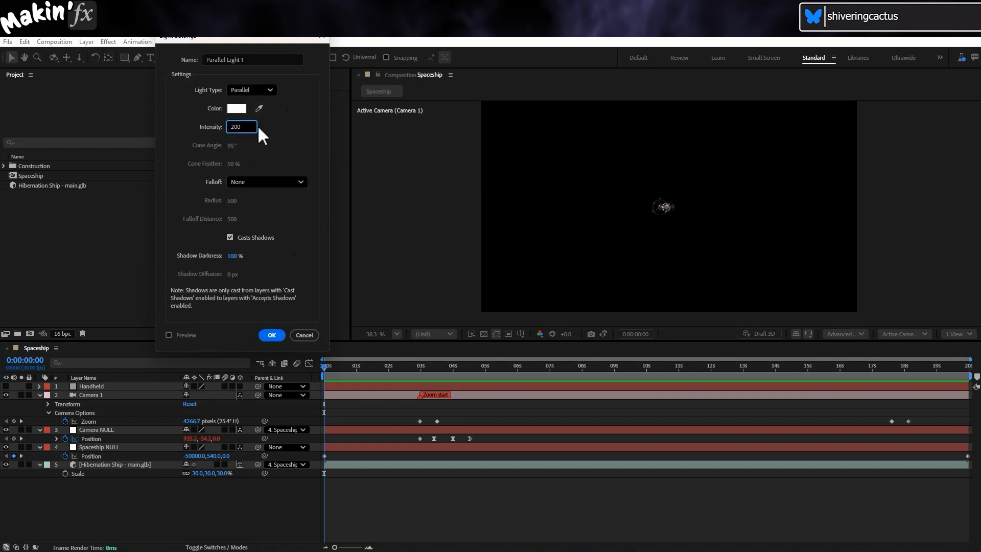
{"action": "left_click", "coordinate": [294, 147]}
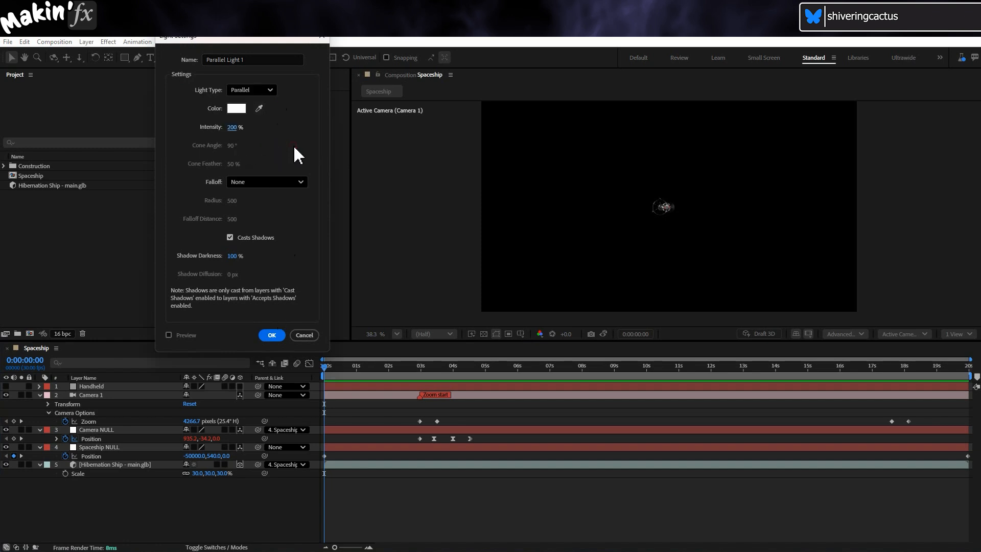
{"action": "left_click", "coordinate": [280, 333]}
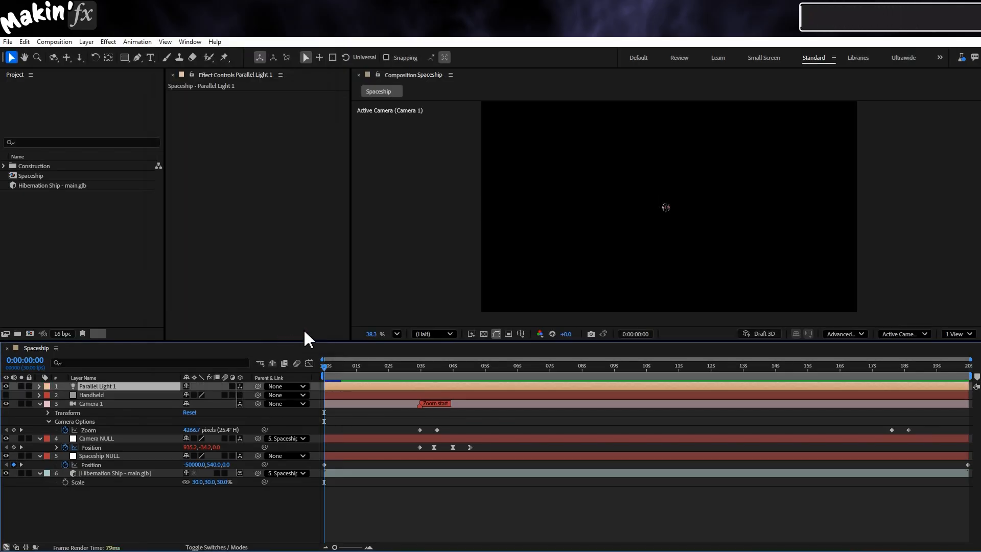
- Add the expression [0,540,0] to the Point of Interest of Parallel Light 1
{"action": "left_click", "coordinate": [39, 386]}
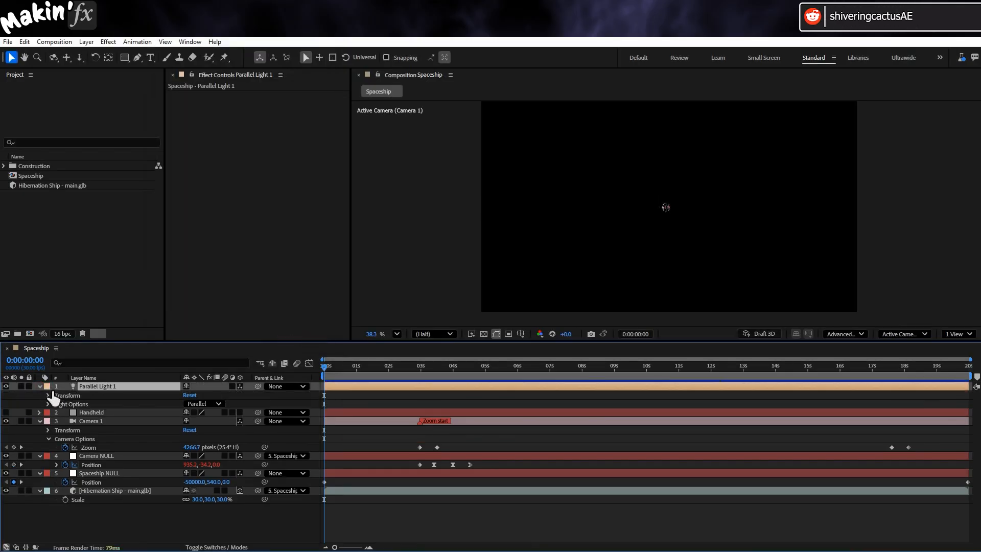
{"action": "left_click", "coordinate": [49, 395]}
{"action": "left_click", "coordinate": [63, 401], "text": "alt"}
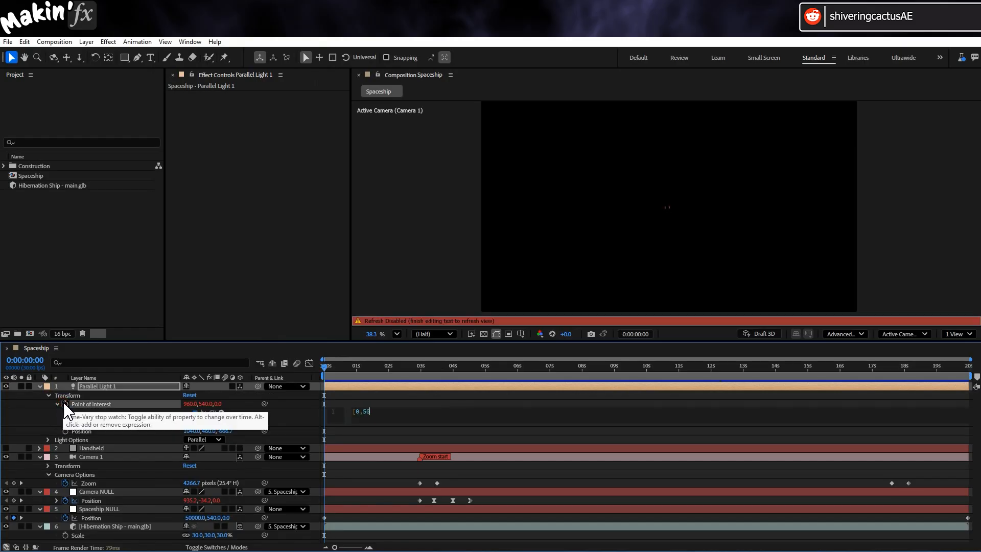
{"action": "type", "text": "[0,540,0]"}
{"action": "left_click", "coordinate": [38, 405]}
{"action": "left_click", "coordinate": [80, 394]}
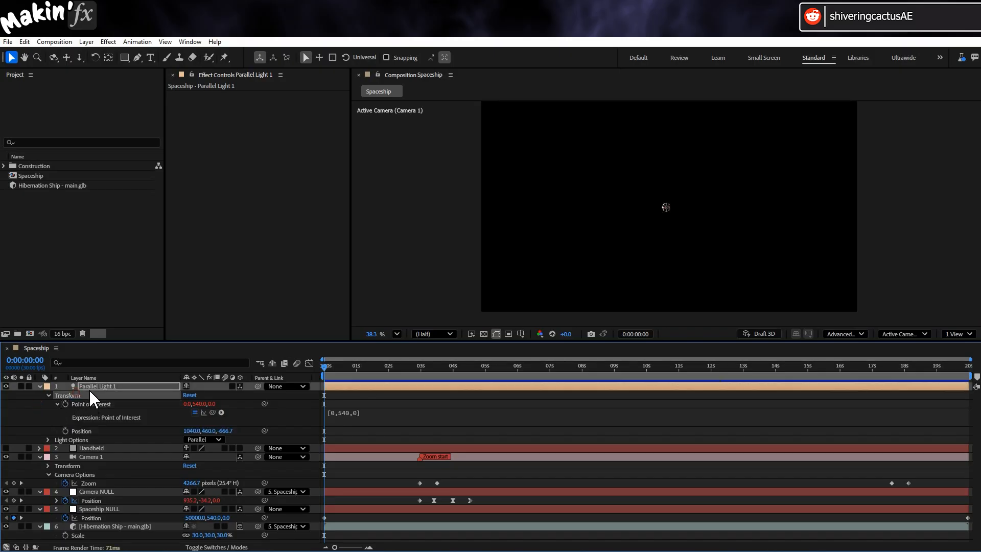
- Move Parallel Light 1 in the Top view to about 582.7, 466.7, -1188.2, then return to the Active Camera view
{"action": "left_click", "coordinate": [903, 334]}
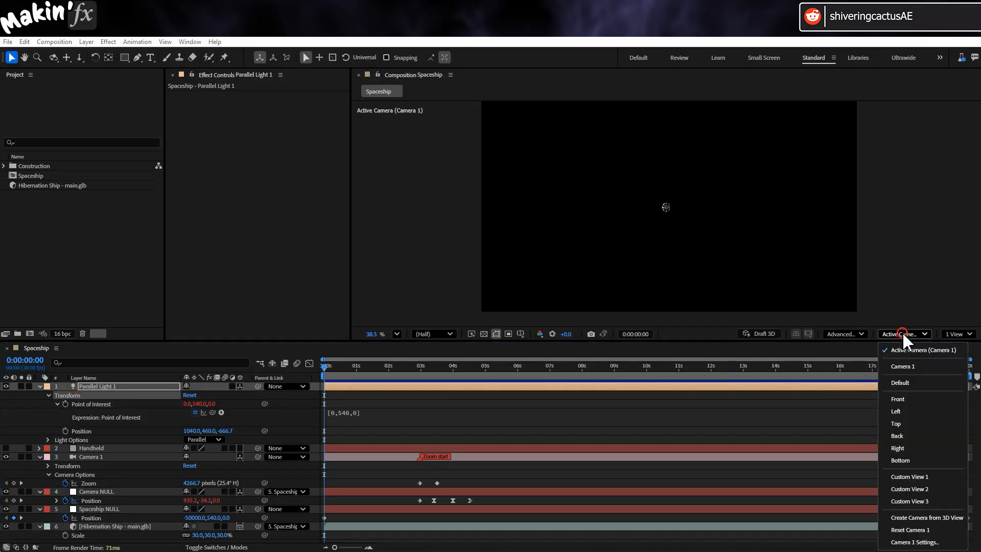
{"action": "left_click", "coordinate": [899, 421]}
{"action": "scroll", "coordinate": [712, 253], "scroll_direction": "down", "scroll_amount": 3}
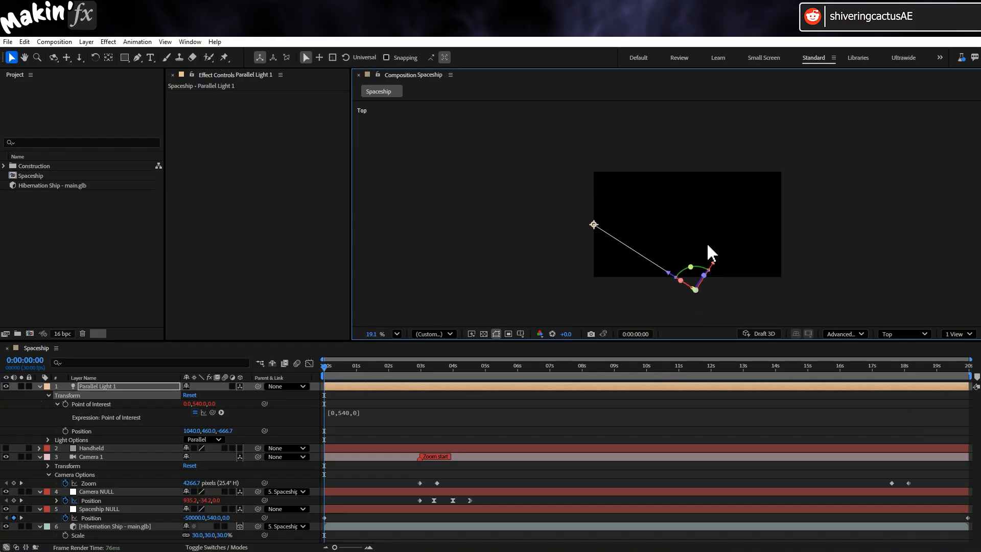
{"action": "left_click_drag", "start_coordinate": [715, 260], "coordinate": [696, 284]}
{"action": "scroll", "coordinate": [696, 285], "scroll_direction": "down", "scroll_amount": 5}
{"action": "left_click", "coordinate": [903, 334]}
{"action": "left_click", "coordinate": [915, 346]}
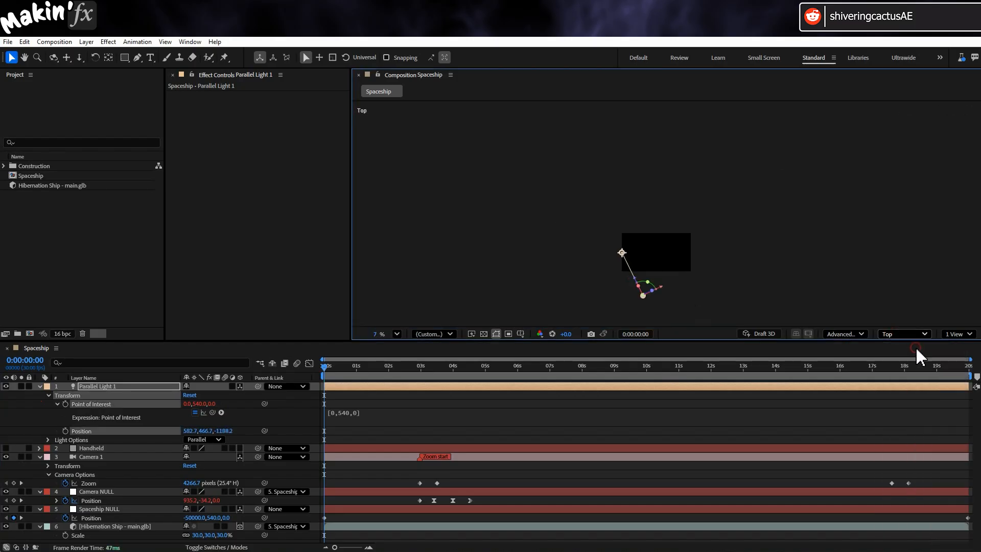
- Inspect the lit ship at 0:00:07:12 in the fitted camera view, with and without the transparency grid
{"action": "mouse_move", "coordinate": [549, 373]}
{"action": "left_mouse_down"}
{"action": "mouse_move", "coordinate": [702, 369]}
{"action": "mouse_move", "coordinate": [563, 376]}
{"action": "left_mouse_up"}
{"action": "left_click", "coordinate": [396, 334]}
{"action": "left_click", "coordinate": [409, 354]}
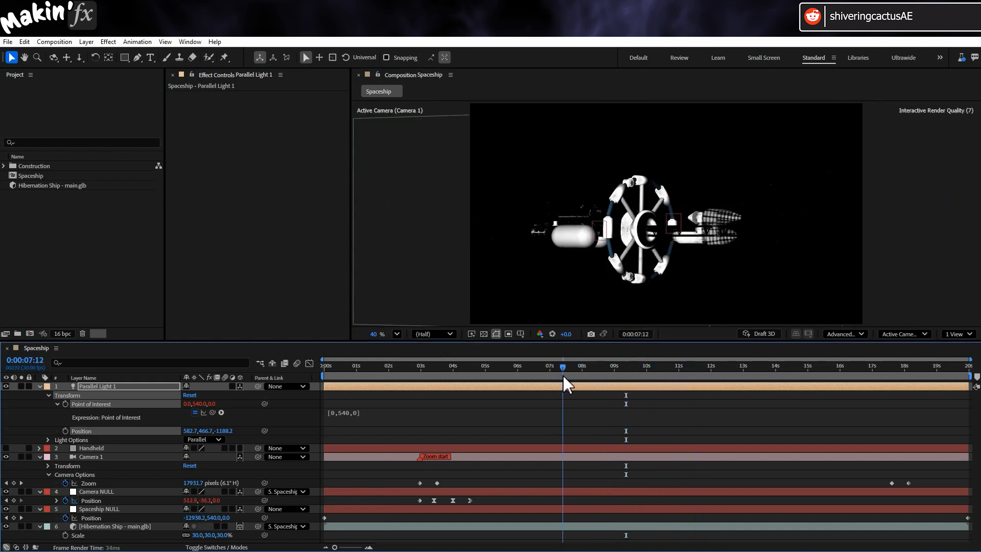
{"action": "left_click", "coordinate": [483, 334]}
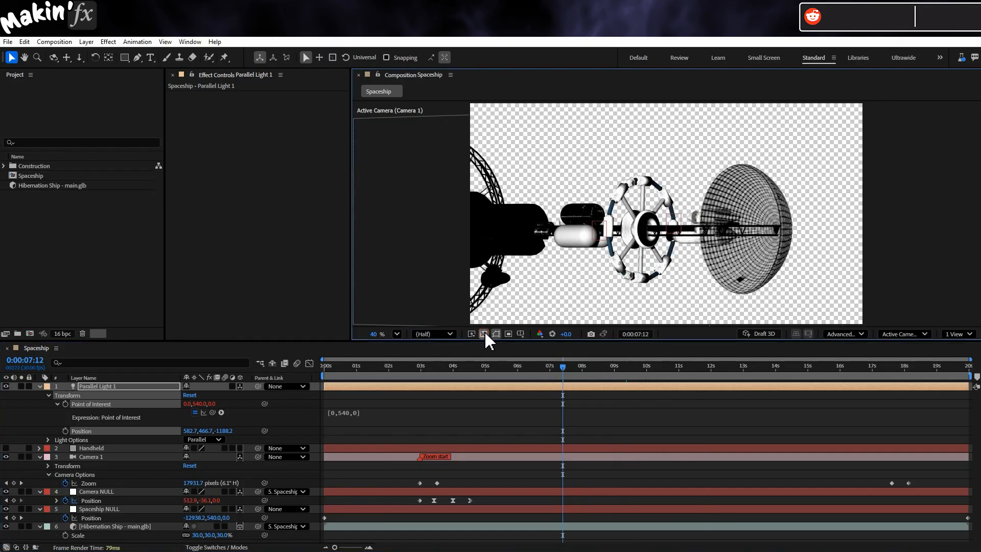
{"action": "left_click", "coordinate": [484, 333]}
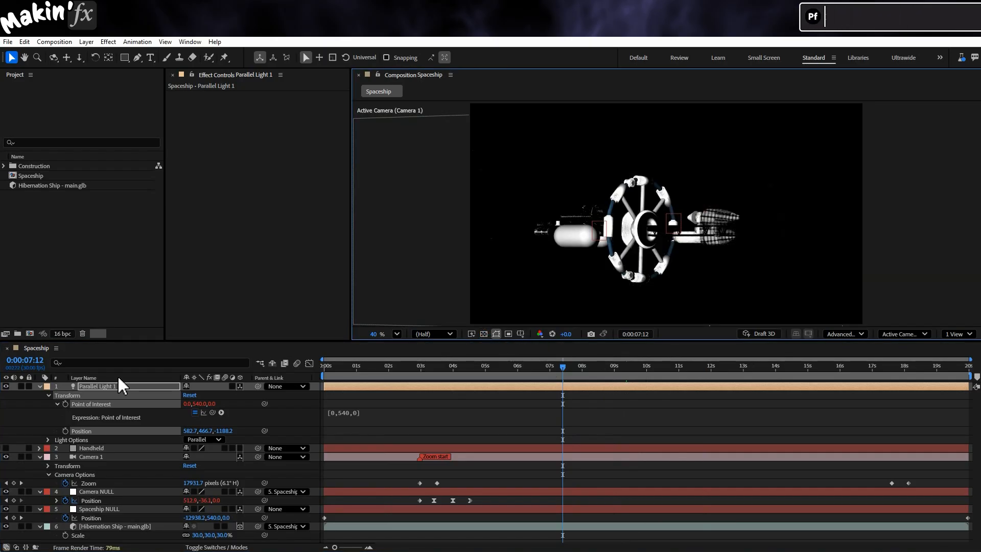
- Rename the Parallel Light 1 layer as Sun and deselect it
{"action": "left_click", "coordinate": [41, 387]}
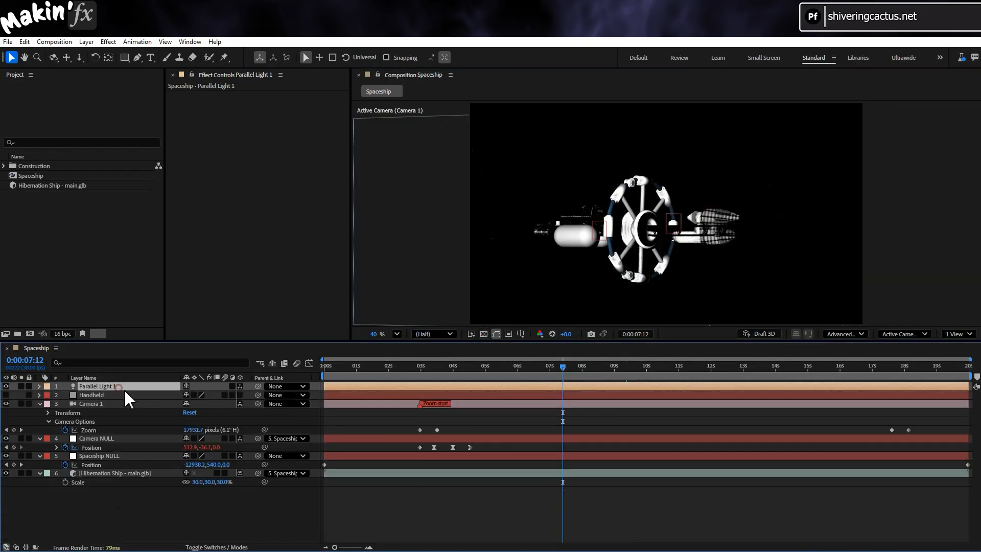
{"action": "key", "text": "Return"}
{"action": "type", "text": "Sun"}
{"action": "key", "text": "Return"}
{"action": "left_click", "coordinate": [115, 490]}
- Create a comp-sized blue (0024FF) solid and name its layer Bloom
{"action": "left_click", "coordinate": [97, 42]}
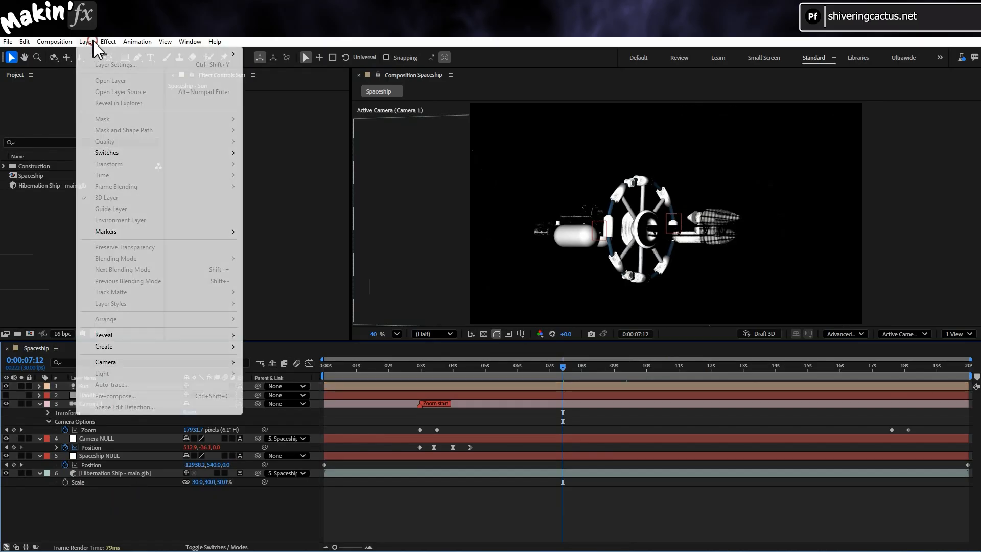
{"action": "mouse_move", "coordinate": [125, 61]}
{"action": "left_click", "coordinate": [284, 72]}
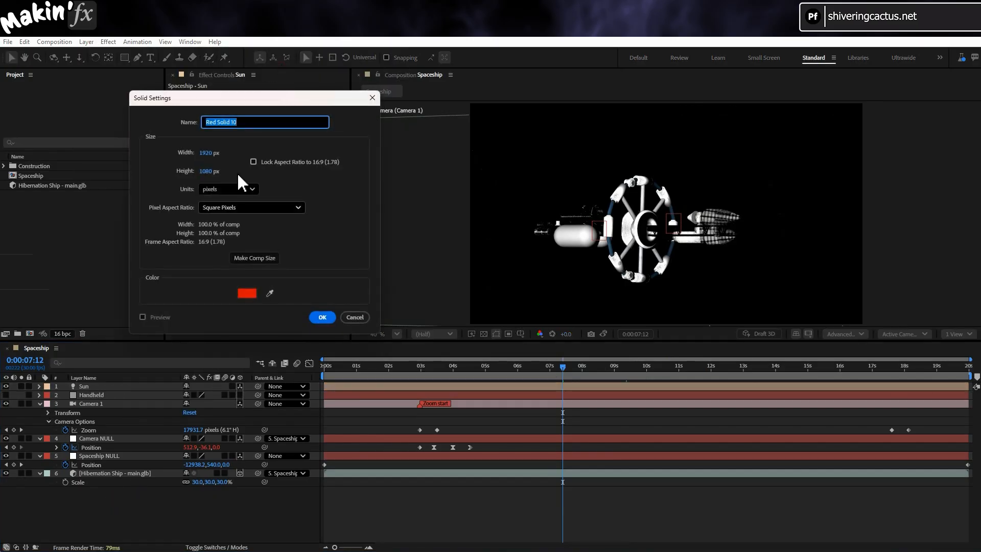
{"action": "left_click", "coordinate": [261, 260]}
{"action": "left_click", "coordinate": [249, 293]}
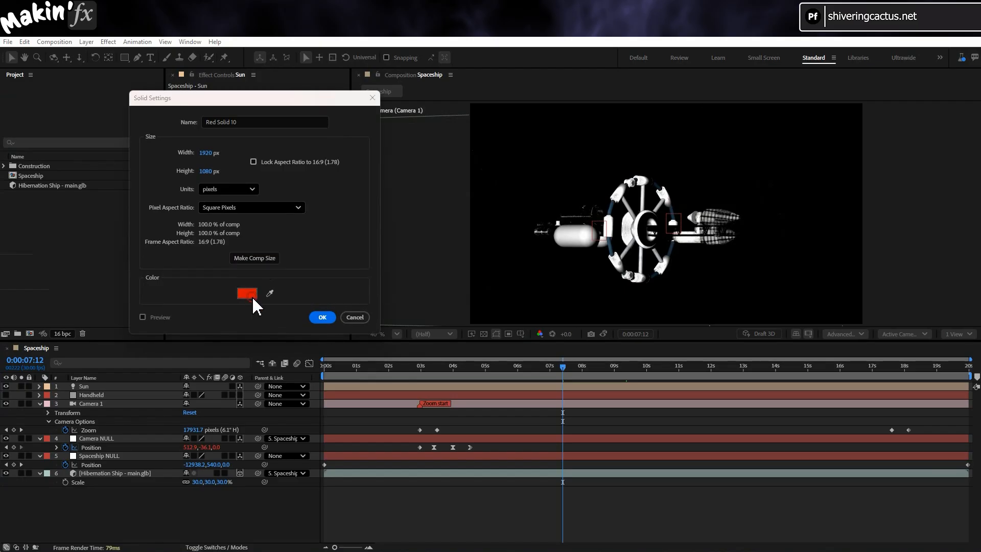
{"action": "left_click", "coordinate": [540, 202]}
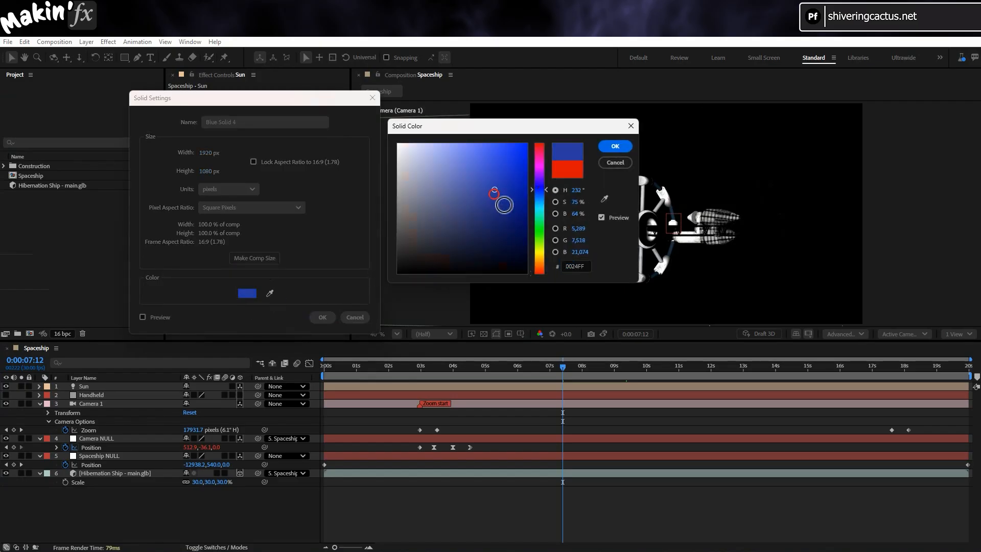
{"action": "left_click", "coordinate": [622, 147]}
{"action": "left_click", "coordinate": [327, 320]}
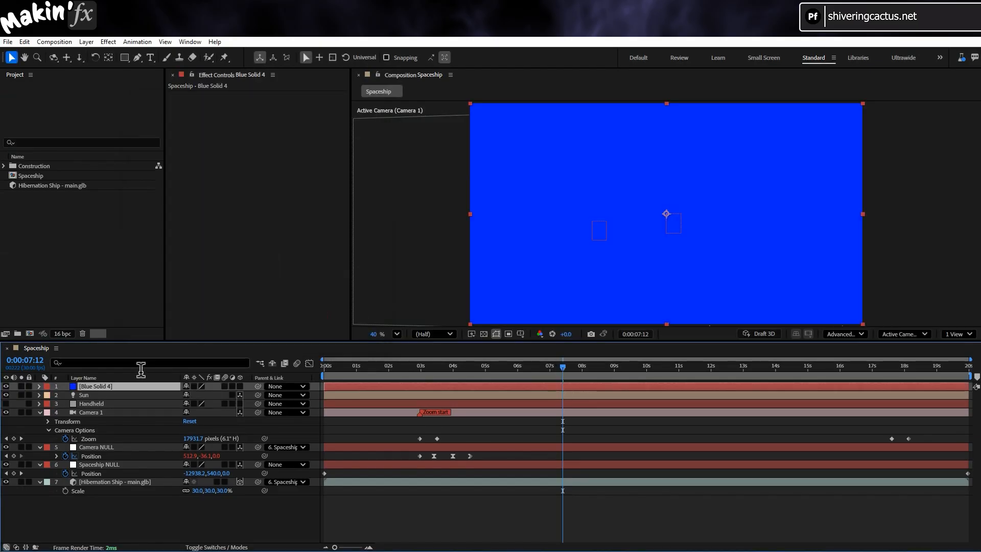
{"action": "key", "text": "Return"}
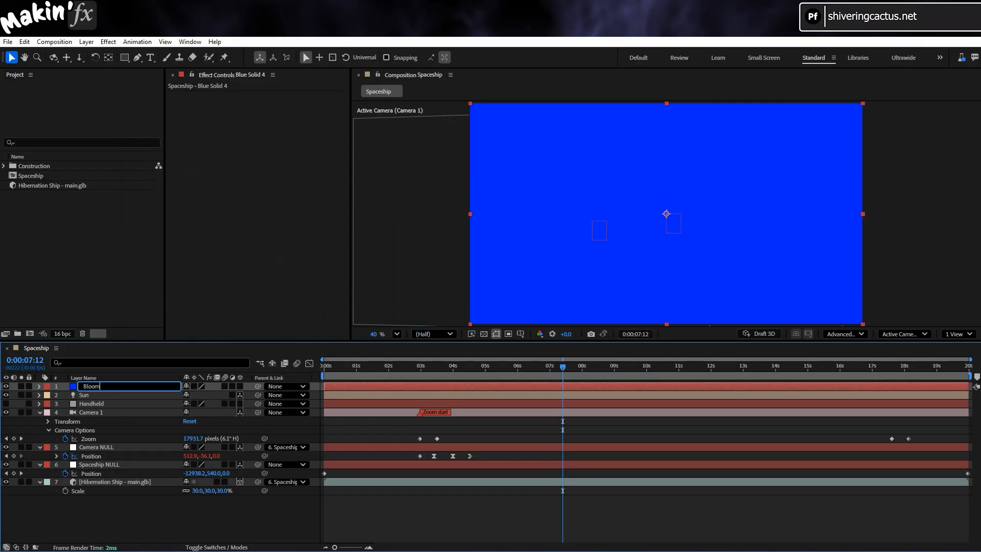
{"action": "type", "text": "Bloom"}
{"action": "key", "text": "Return"}
- Apply Calculations to Bloom with the Hibernation Ship as second layer at 100% opacity and the Copy blending mode
{"action": "left_click", "coordinate": [107, 42]}
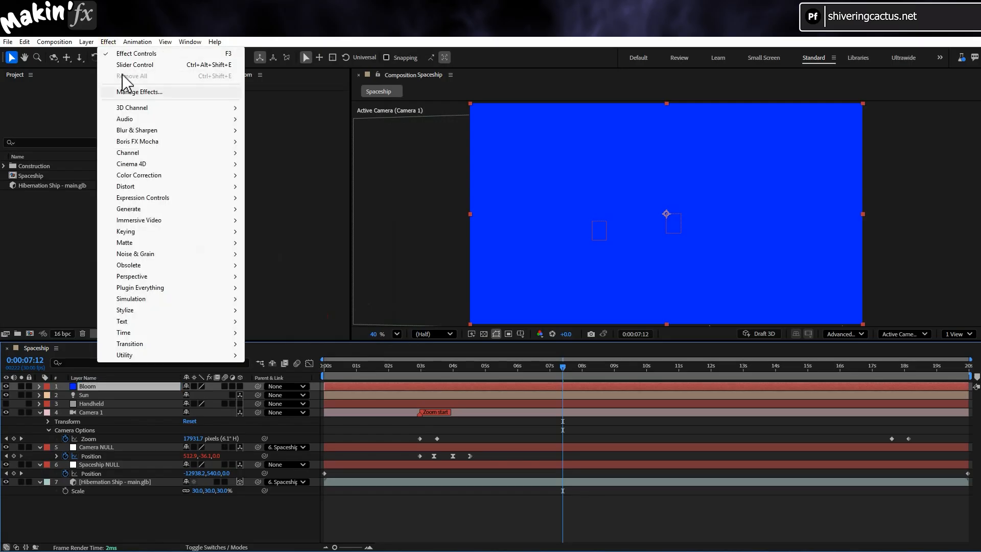
{"action": "mouse_move", "coordinate": [136, 153]}
{"action": "left_click", "coordinate": [276, 175]}
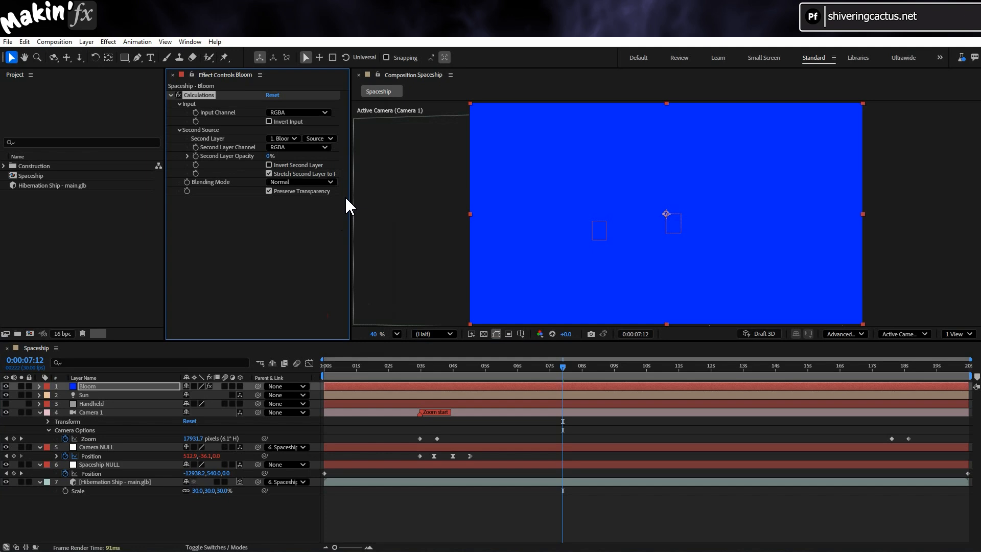
{"action": "left_click", "coordinate": [294, 138]}
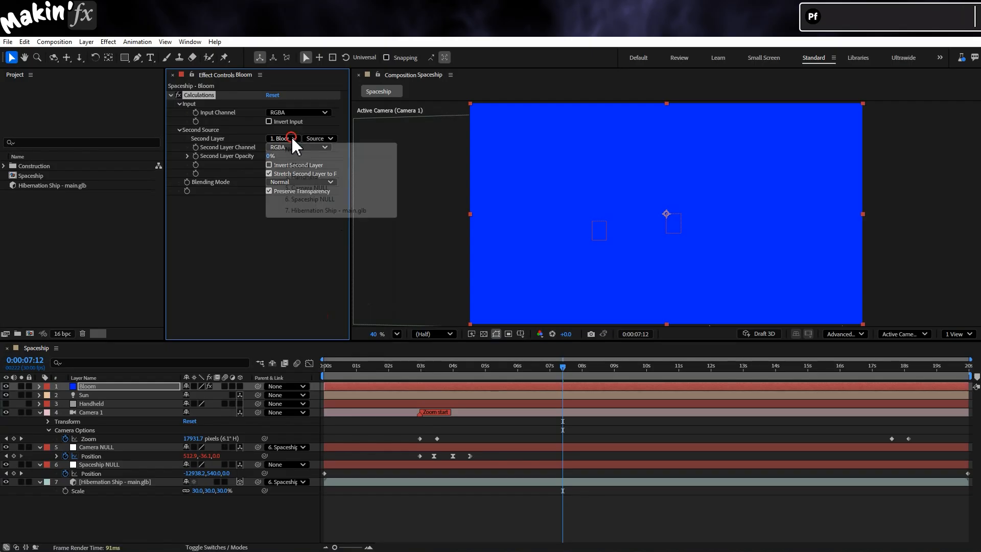
{"action": "left_click", "coordinate": [345, 210]}
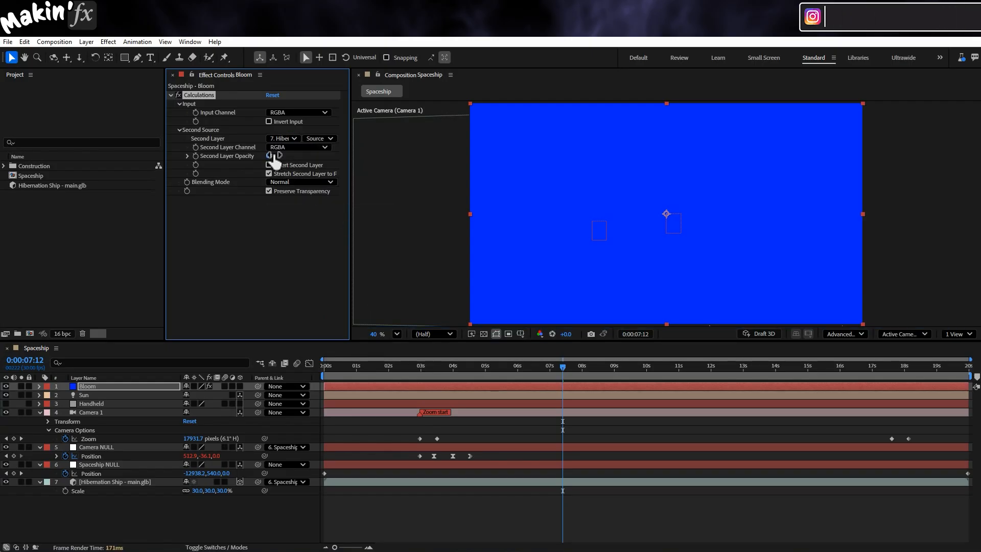
{"action": "left_click", "coordinate": [322, 182]}
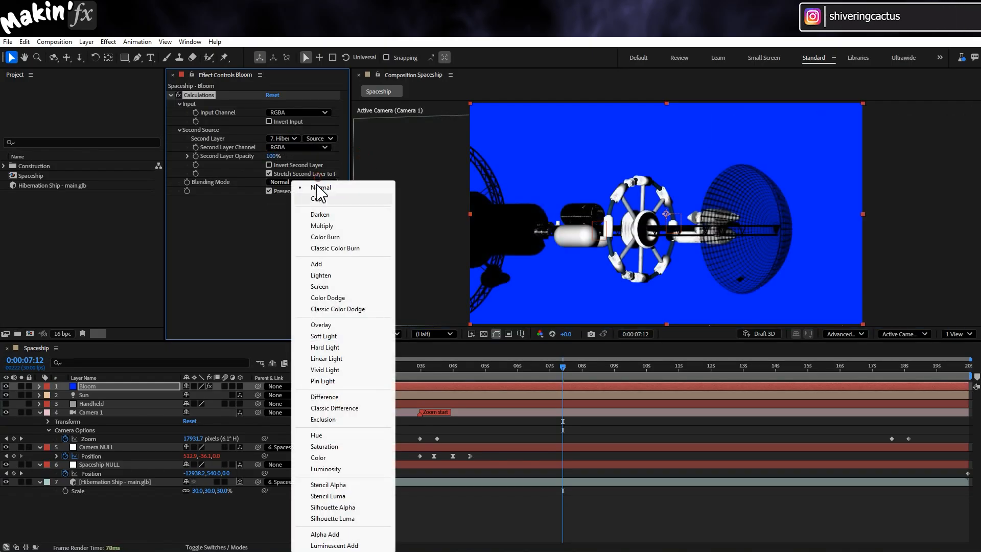
{"action": "left_click", "coordinate": [323, 200]}
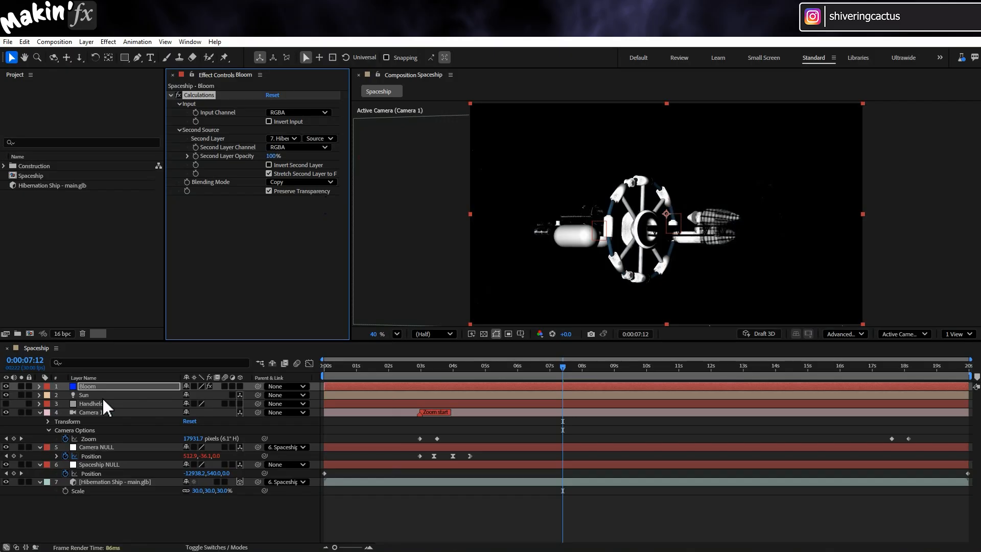
- Place Bloom directly above the Hibernation Ship layer and give both layers the Blue label color
{"action": "left_click_drag", "start_coordinate": [111, 385], "coordinate": [109, 467]}
{"action": "left_click", "coordinate": [47, 472]}
{"action": "left_click", "coordinate": [69, 382]}
{"action": "left_click", "coordinate": [47, 482]}
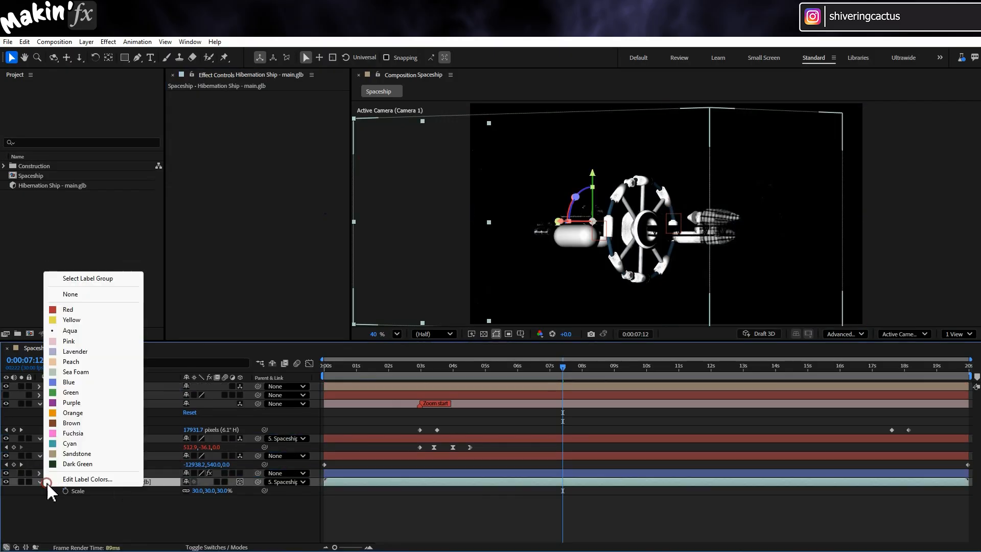
{"action": "left_click", "coordinate": [69, 382]}
- Apply the Extract keying effect to the Bloom layer
{"action": "left_click", "coordinate": [105, 473]}
{"action": "left_click", "coordinate": [108, 42]}
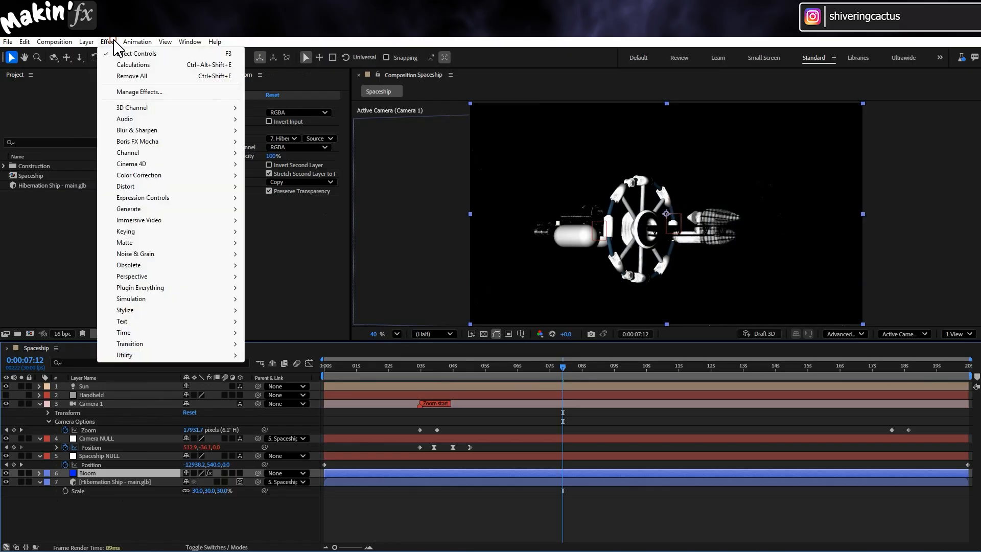
{"action": "left_click", "coordinate": [153, 233]}
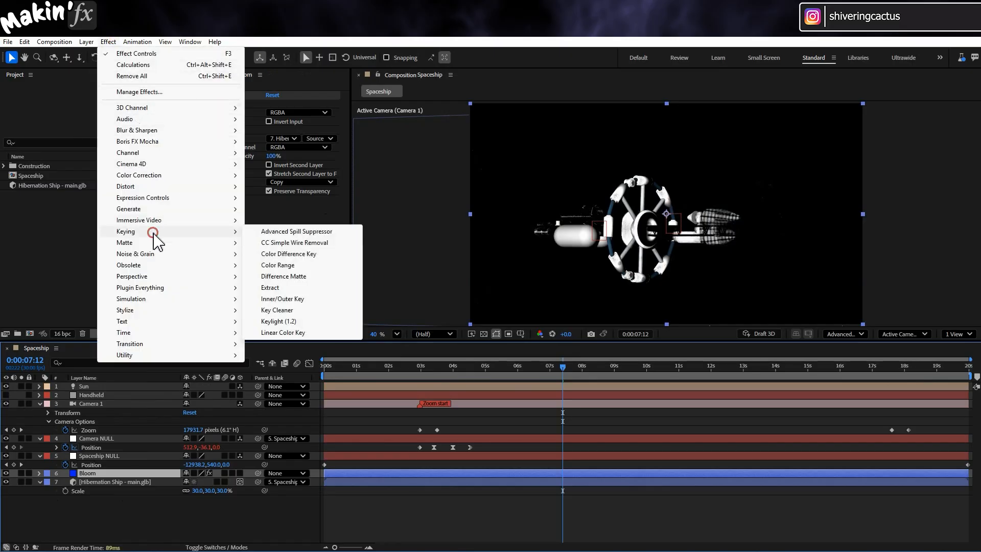
{"action": "left_click", "coordinate": [299, 287]}
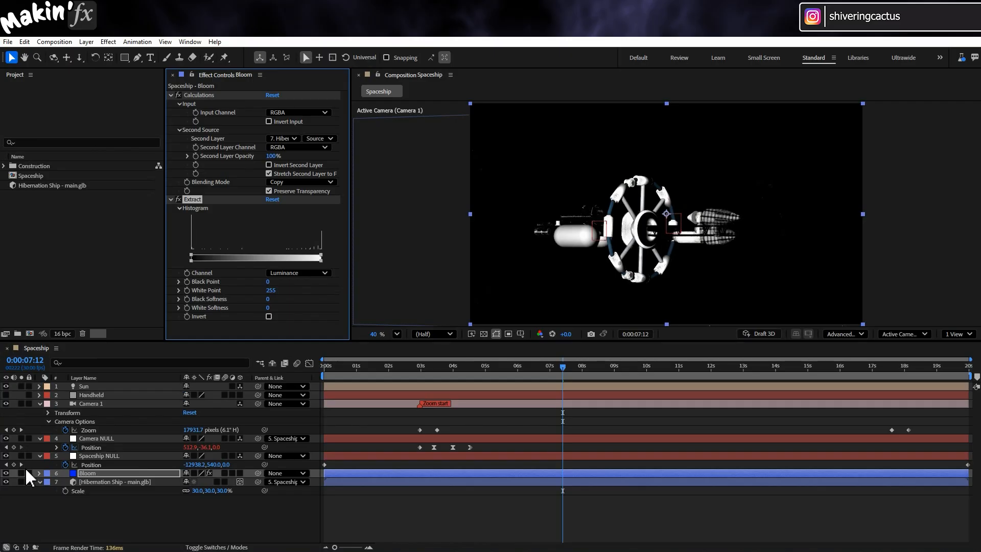
- Solo Bloom over the transparency grid and set Extract's Black Point to 165
{"action": "scroll", "coordinate": [592, 264], "scroll_direction": "up", "scroll_amount": 5}
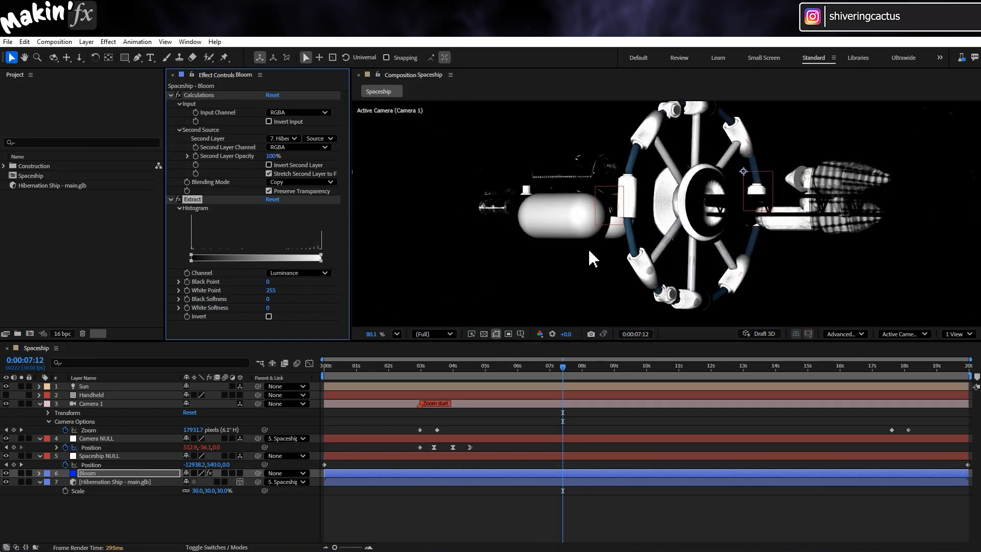
{"action": "left_click", "coordinate": [484, 334]}
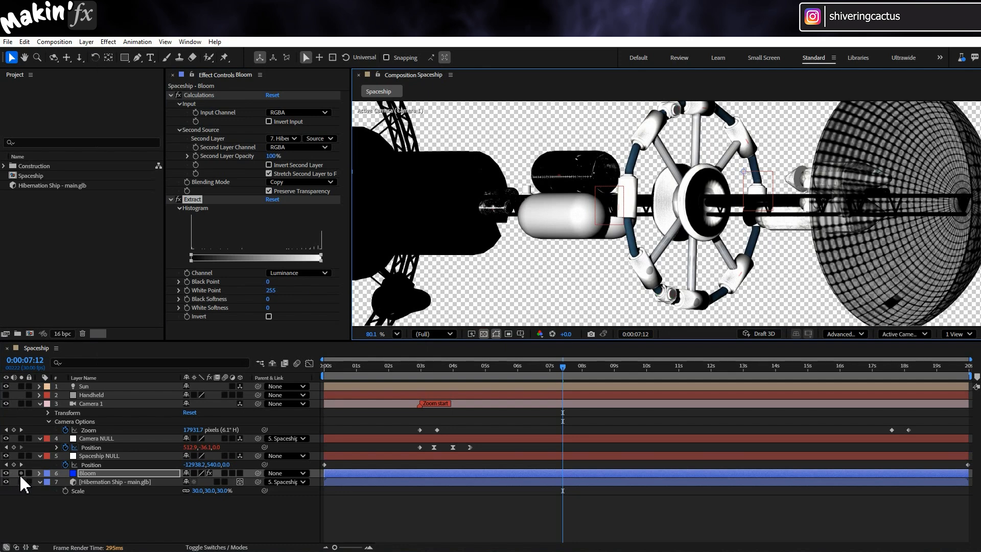
{"action": "left_click", "coordinate": [21, 474]}
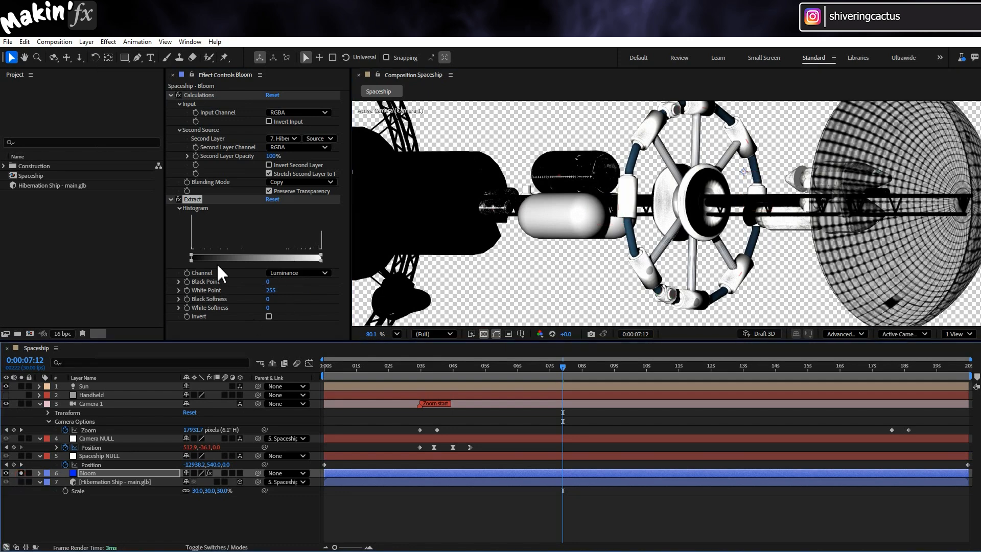
{"action": "left_click", "coordinate": [271, 289]}
{"action": "left_click_drag", "start_coordinate": [271, 283], "coordinate": [361, 286]}
- Add a Gaussian Blur with a Blurriness of 50 to Bloom and turn off the transparency grid
{"action": "left_click", "coordinate": [108, 42]}
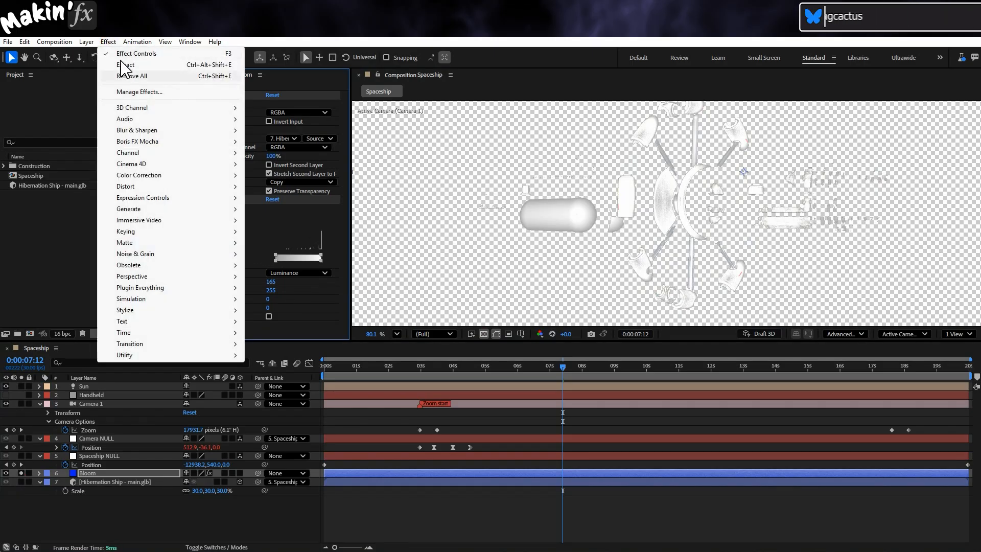
{"action": "mouse_move", "coordinate": [179, 130]}
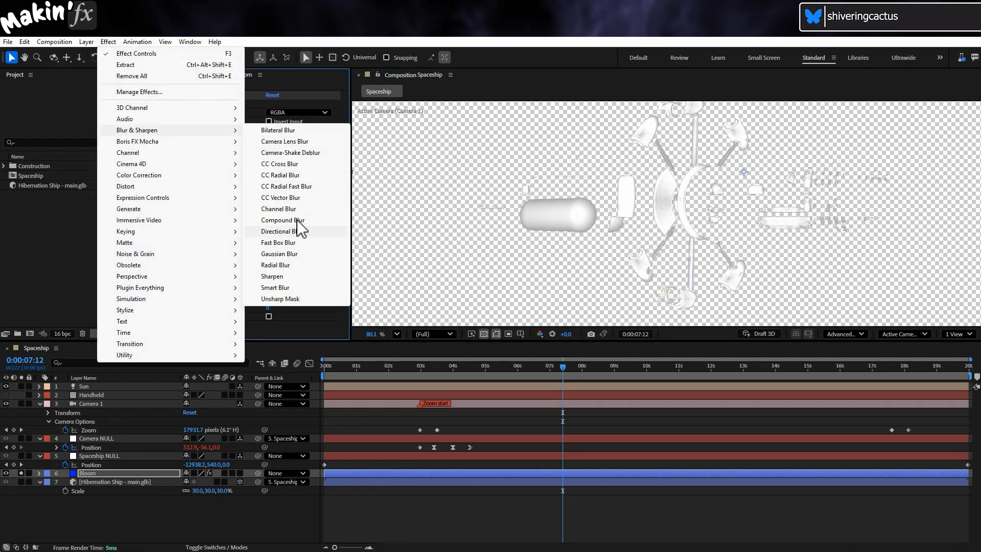
{"action": "left_click", "coordinate": [286, 254]}
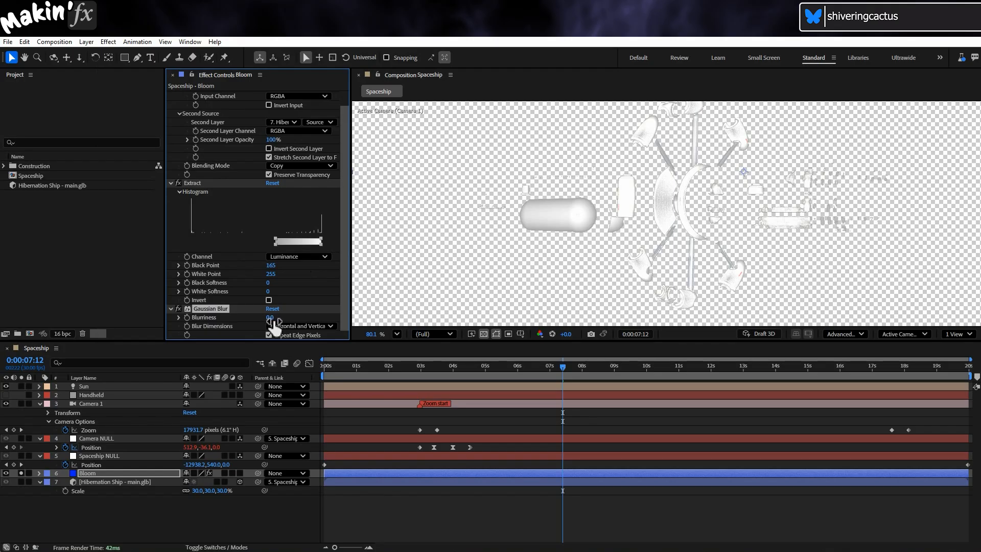
{"action": "type", "text": "50"}
{"action": "key", "text": "Return"}
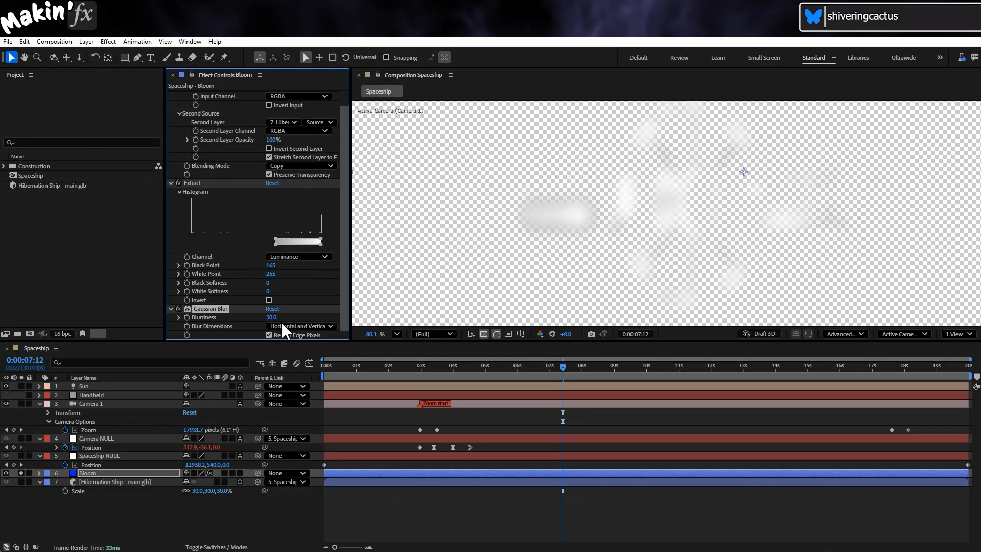
{"action": "left_click", "coordinate": [484, 334]}
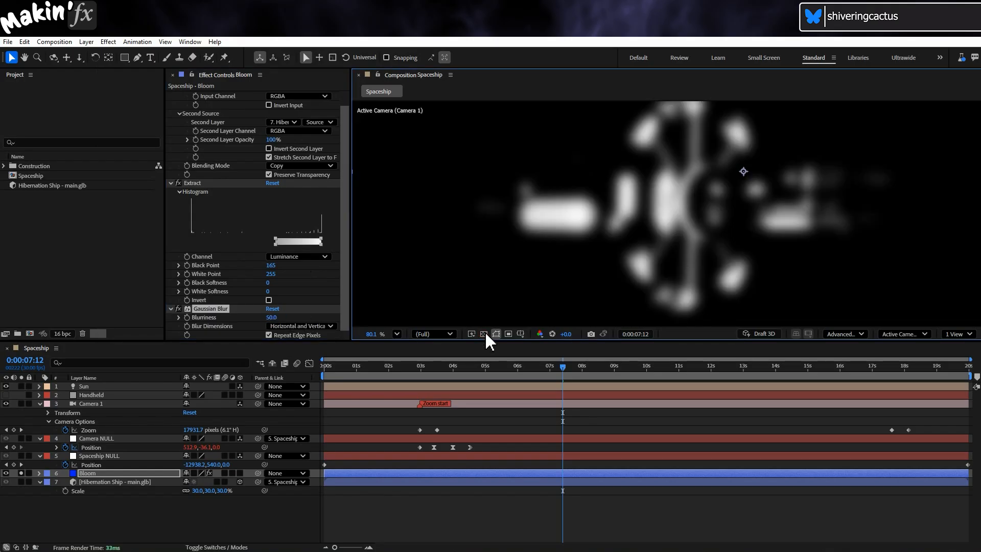
{"action": "left_click", "coordinate": [171, 182]}
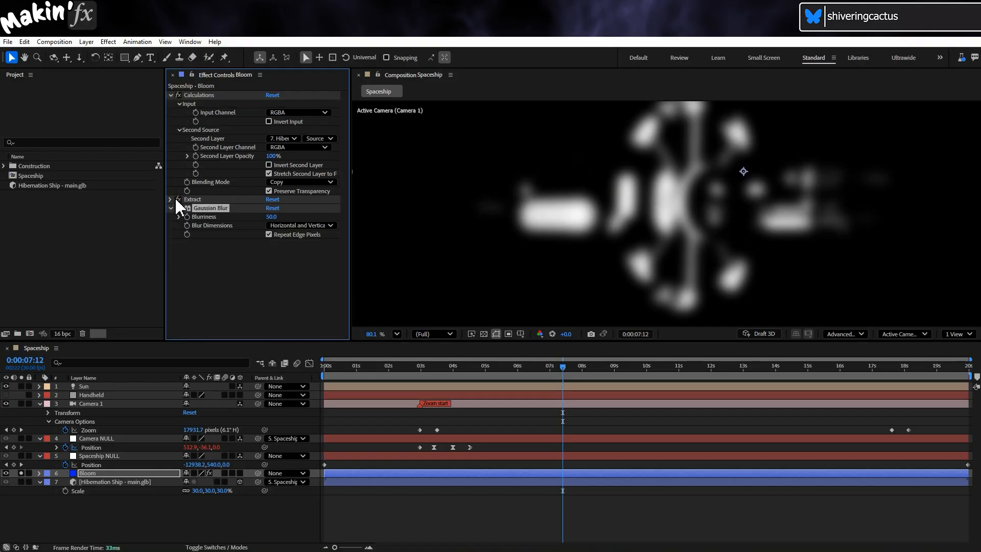
- Try a Fast Box Blur with a Blur Radius of 32 on Bloom in place of the Gaussian Blur
{"action": "left_click", "coordinate": [108, 41]}
{"action": "mouse_move", "coordinate": [137, 130]}
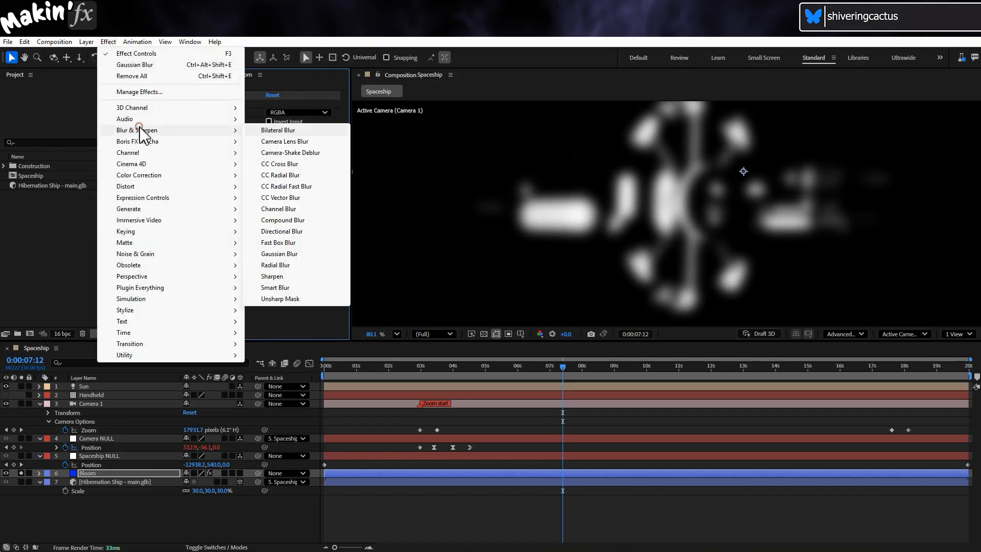
{"action": "left_click", "coordinate": [306, 242]}
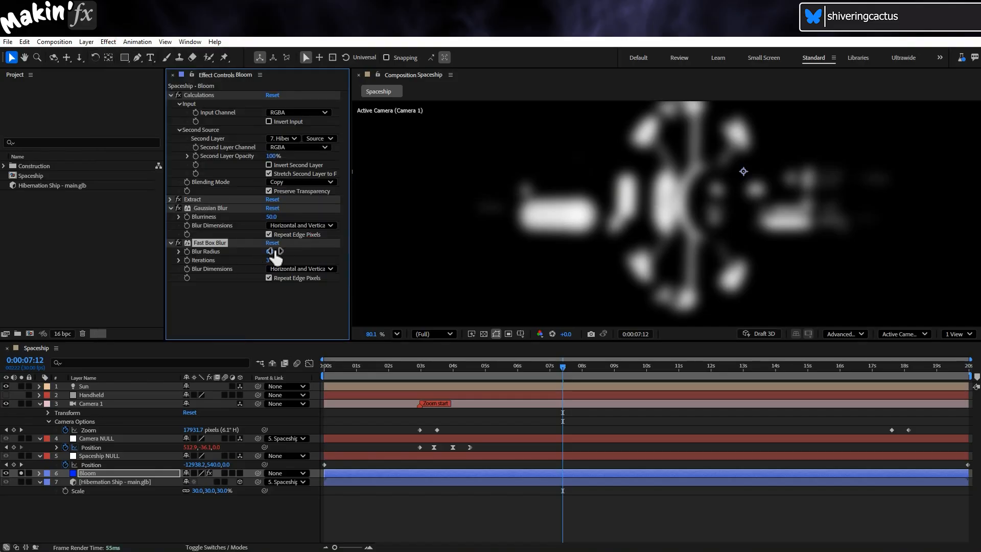
{"action": "left_click", "coordinate": [178, 208]}
{"action": "left_click_drag", "start_coordinate": [274, 253], "coordinate": [294, 253]}
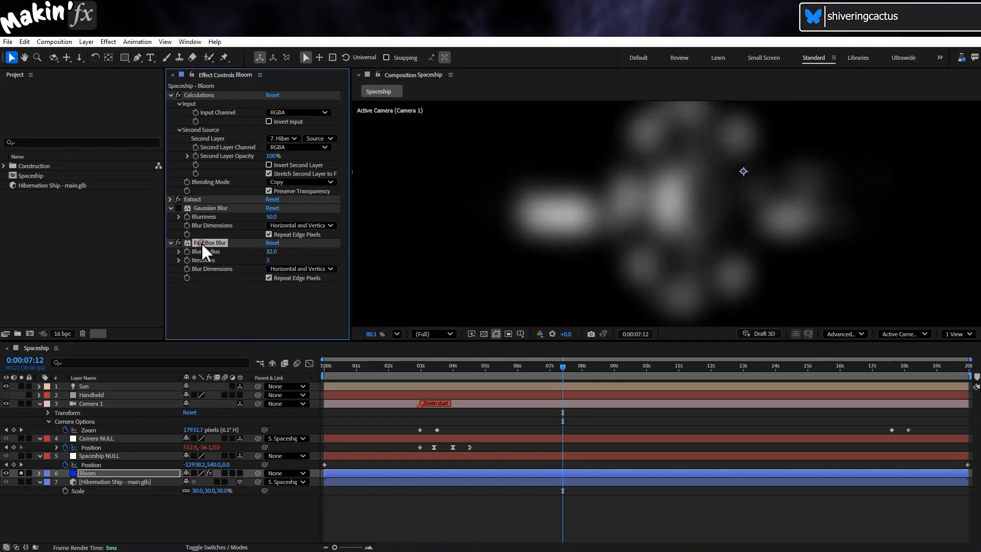
{"action": "key", "text": "Delete"}
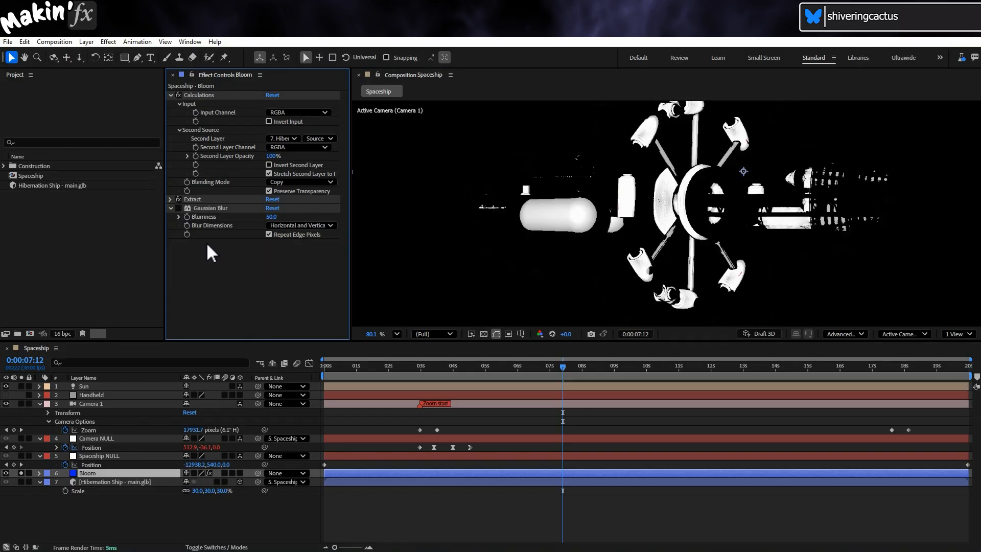
{"action": "left_click", "coordinate": [179, 208]}
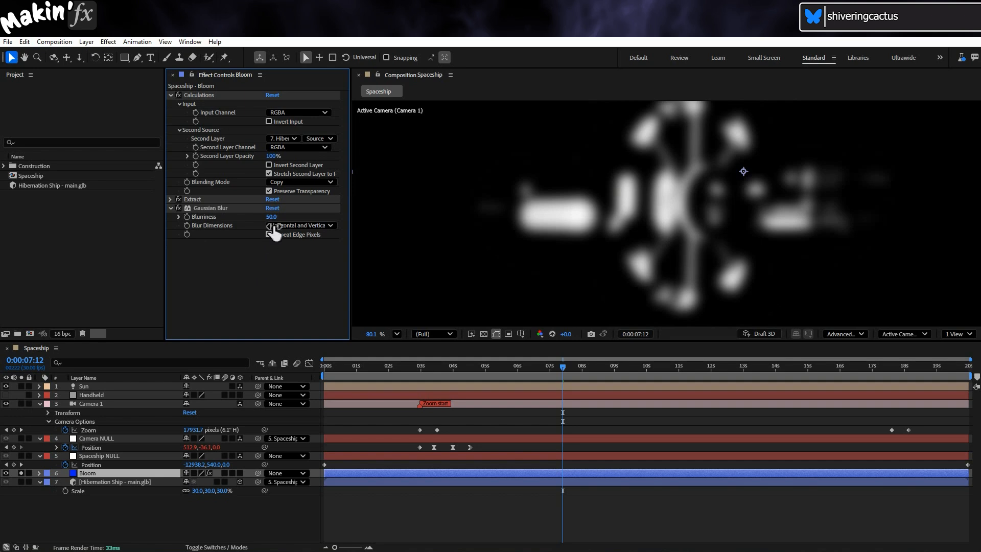
- Set the Gaussian Blur's Blurriness to 70 and turn off solo on the Bloom layer
{"action": "type", "text": "70"}
{"action": "key", "text": "Return"}
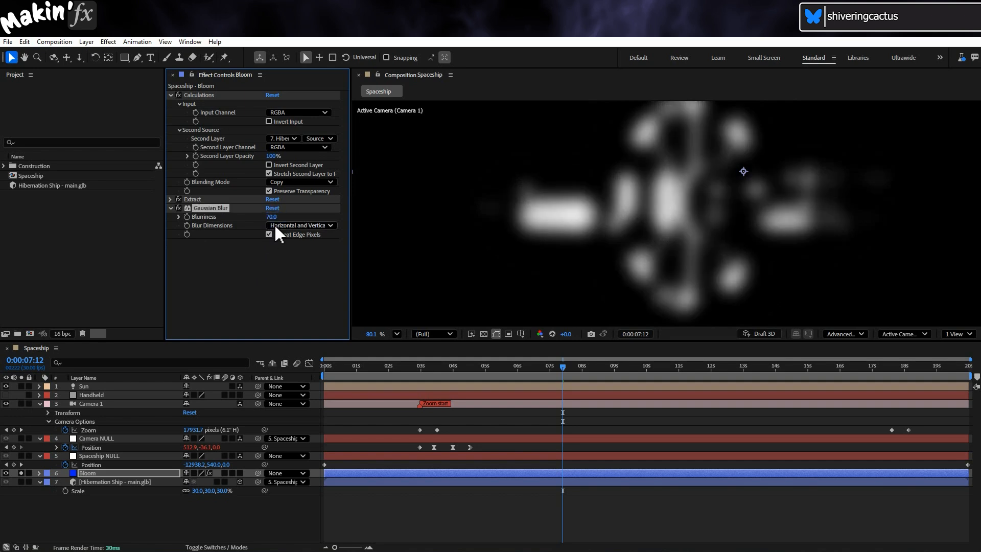
{"action": "left_click", "coordinate": [22, 474]}
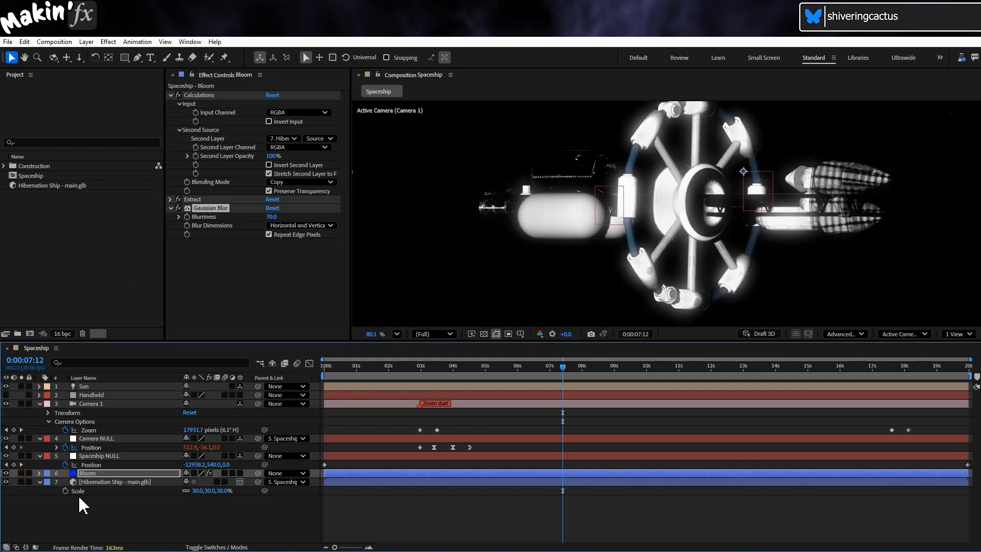
- Change the Bloom layer's blending mode to Screen
{"action": "left_click", "coordinate": [216, 547]}
{"action": "left_click", "coordinate": [191, 473]}
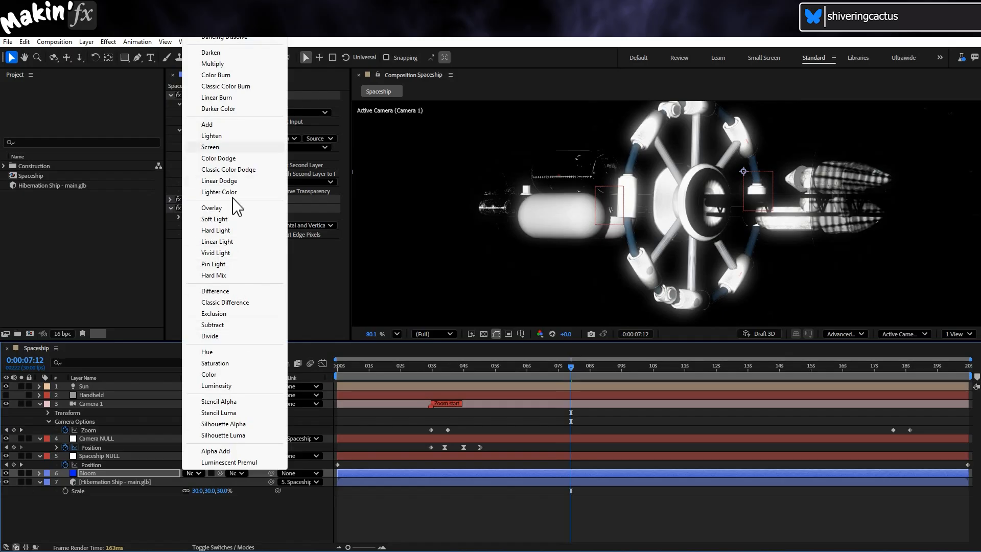
{"action": "left_click", "coordinate": [248, 147]}
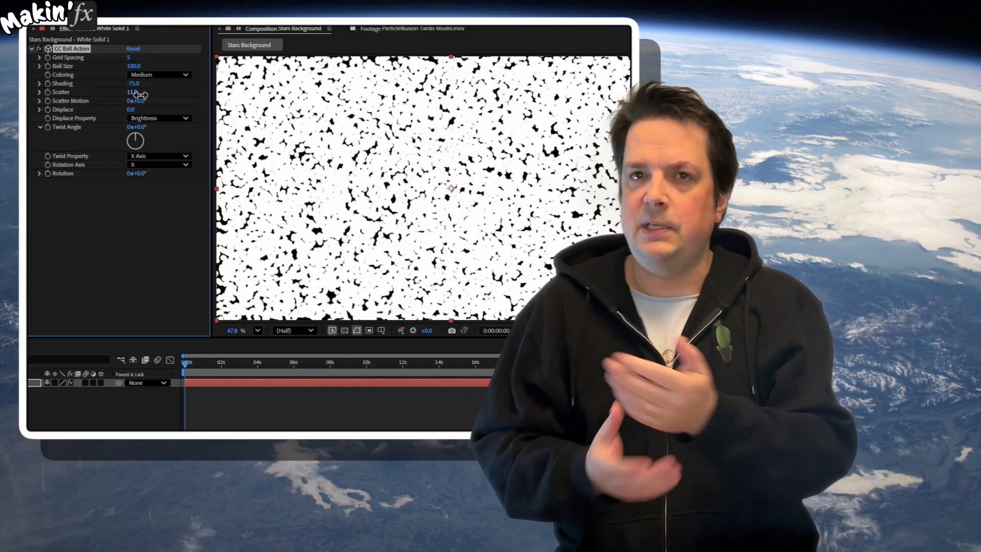
- Set CC Ball Action's Scatter to 97 and reduce the Ball Size on the Stars Background solid
{"action": "left_click_drag", "start_coordinate": [175, 100], "coordinate": [191, 100]}
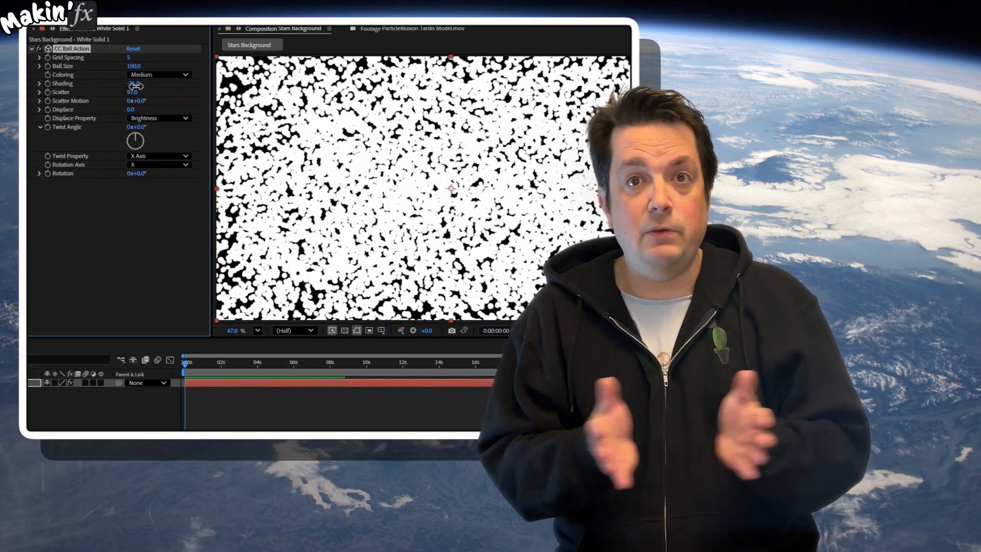
{"action": "left_click_drag", "start_coordinate": [136, 66], "coordinate": [89, 67]}
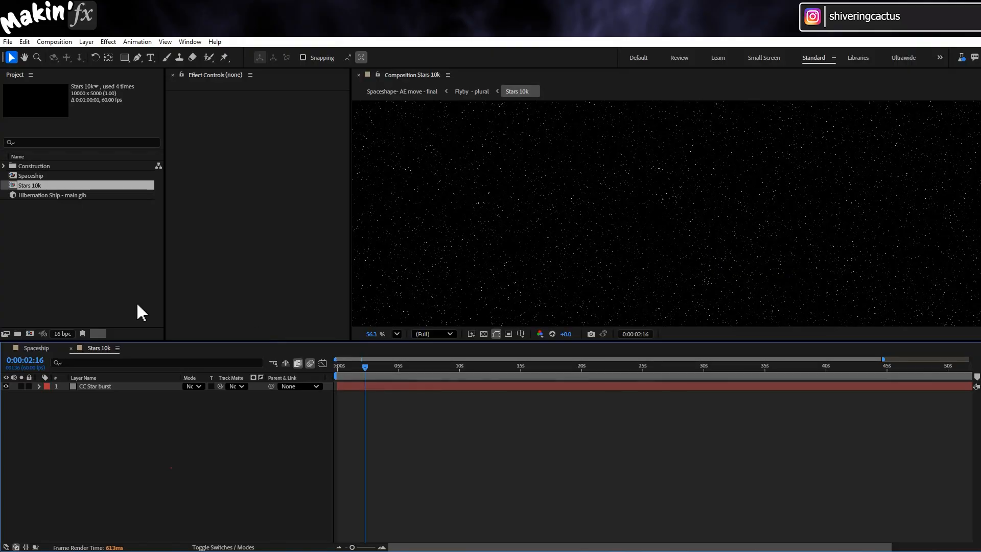
- Place Stars 10k as the bottom layer of the Spaceship composition and hide it
{"action": "left_click", "coordinate": [37, 349]}
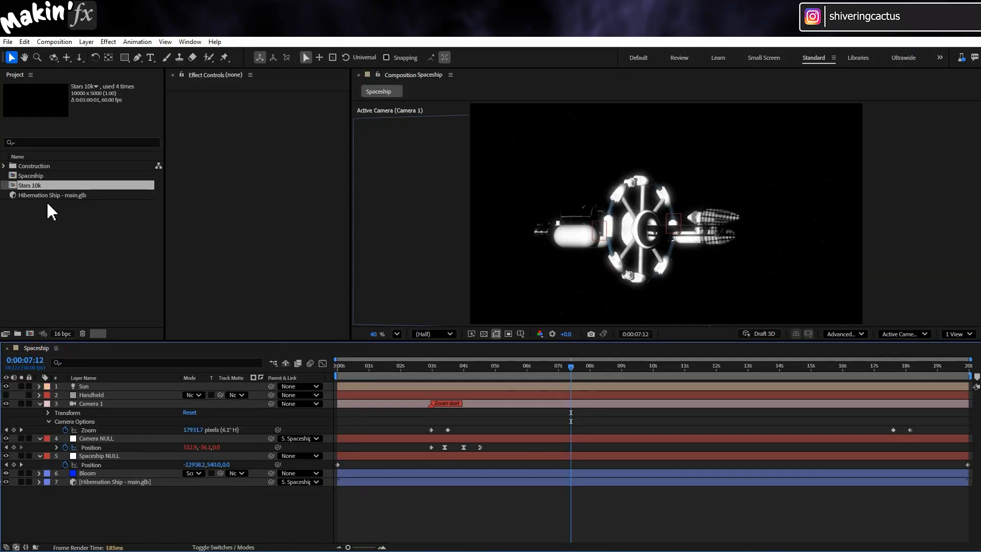
{"action": "left_click_drag", "start_coordinate": [28, 185], "coordinate": [10, 493]}
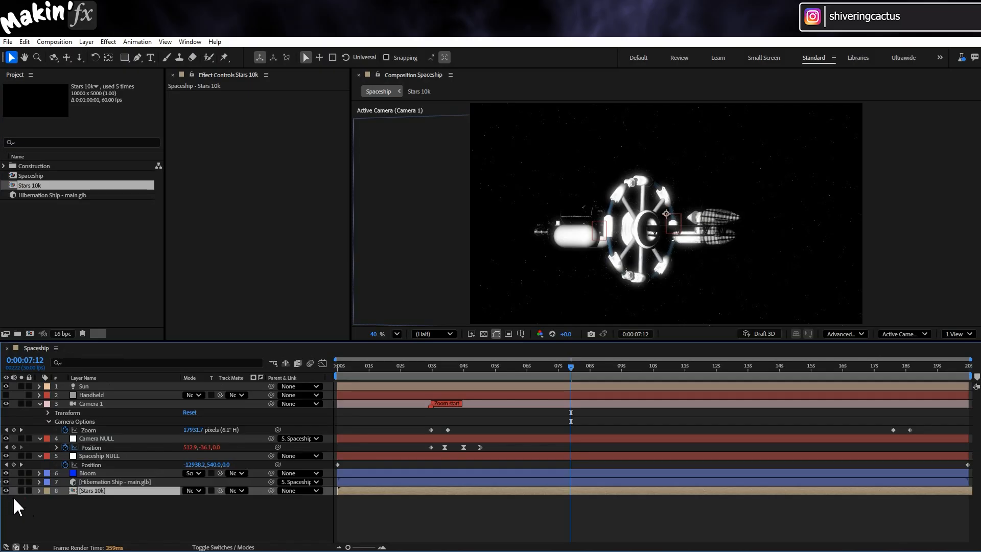
- Create a comp-size blue solid directly above the Stars 10k layer and rename it Environment
{"action": "left_click", "coordinate": [86, 41]}
{"action": "mouse_move", "coordinate": [102, 55]}
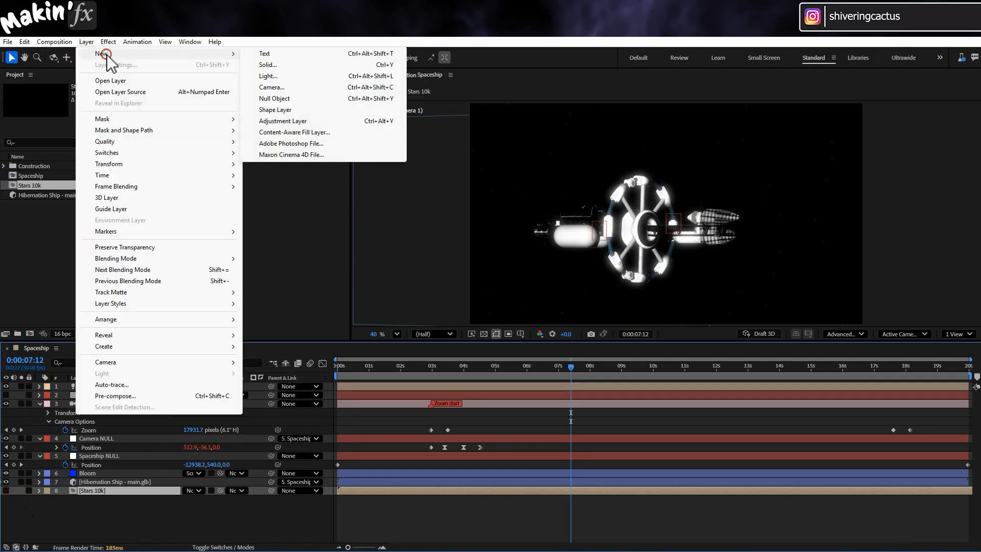
{"action": "left_click", "coordinate": [275, 63]}
{"action": "left_click", "coordinate": [255, 257]}
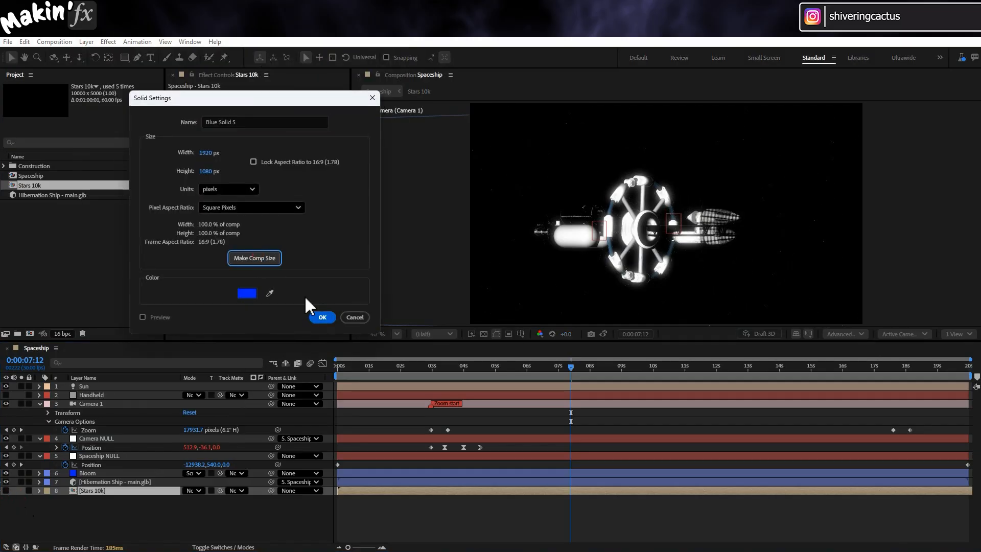
{"action": "left_click", "coordinate": [322, 317]}
{"action": "key", "text": "Return"}
{"action": "type", "text": "Environment"}
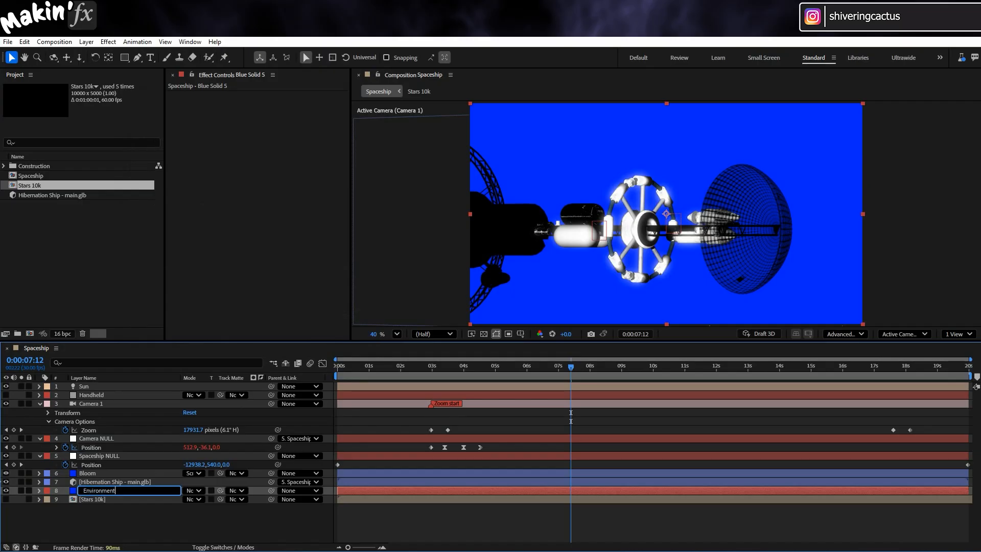
{"action": "key", "text": "Return"}
- Apply CC Environment to the Environment layer and set its environment source to the Stars 10k layer
{"action": "left_click", "coordinate": [108, 42]}
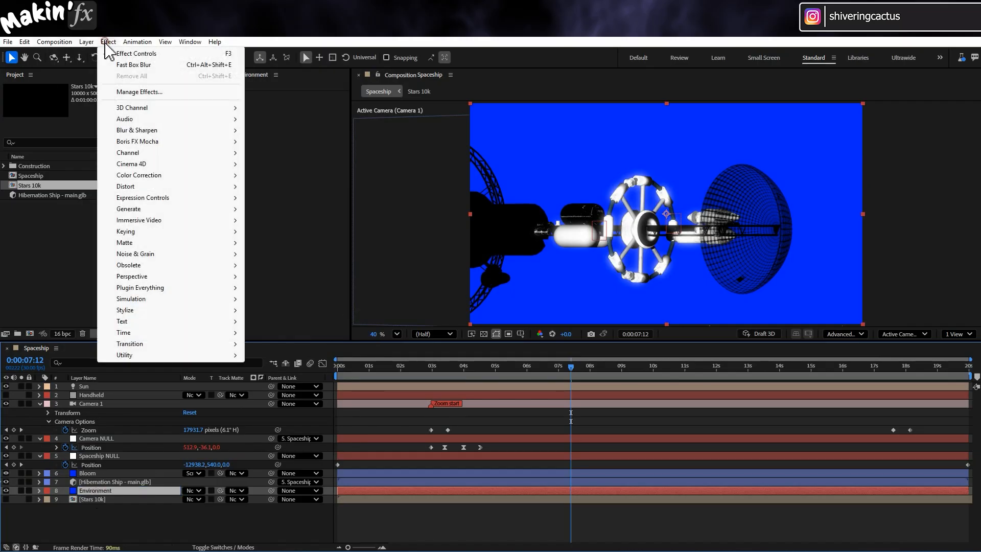
{"action": "mouse_move", "coordinate": [156, 277]}
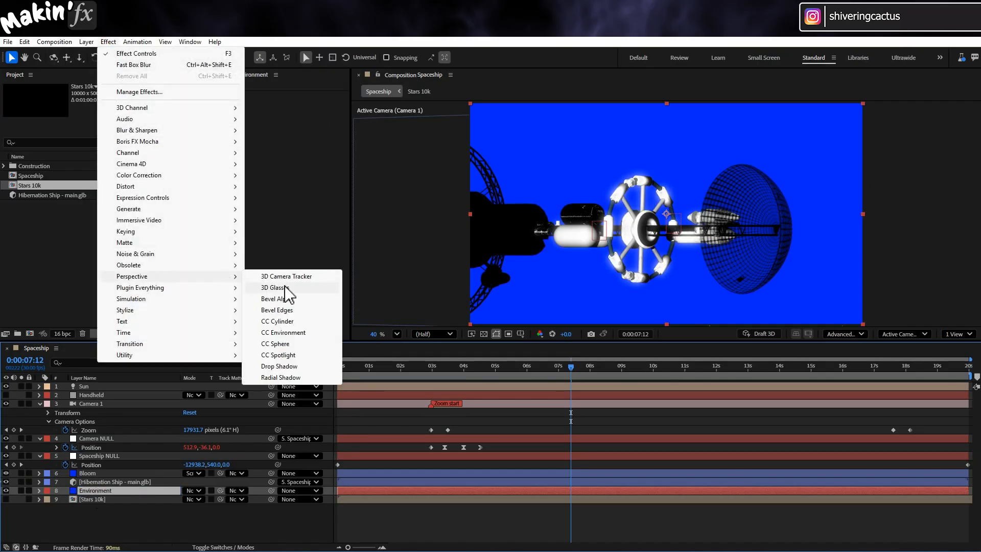
{"action": "left_click", "coordinate": [312, 333]}
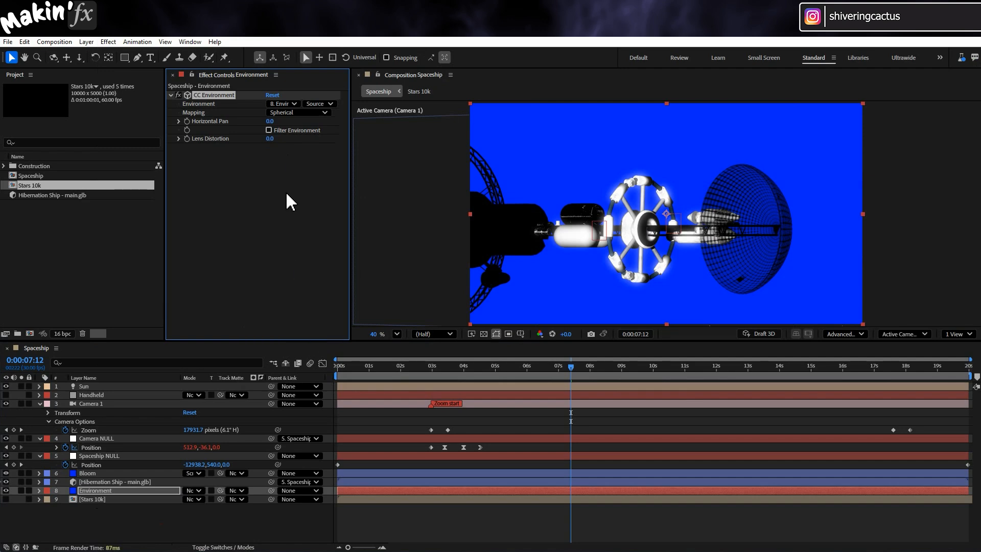
{"action": "left_click", "coordinate": [294, 104]}
{"action": "left_click", "coordinate": [306, 199]}
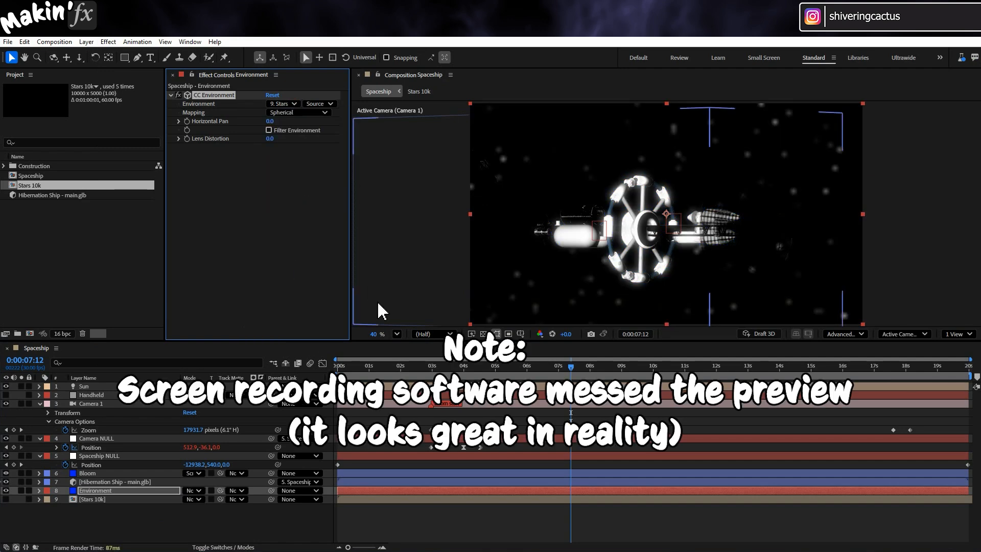
- Check the starfield at Full resolution, return the preview to Half and examine the frame at 0:00:04:21
{"action": "left_click", "coordinate": [450, 333]}
{"action": "left_click", "coordinate": [441, 364]}
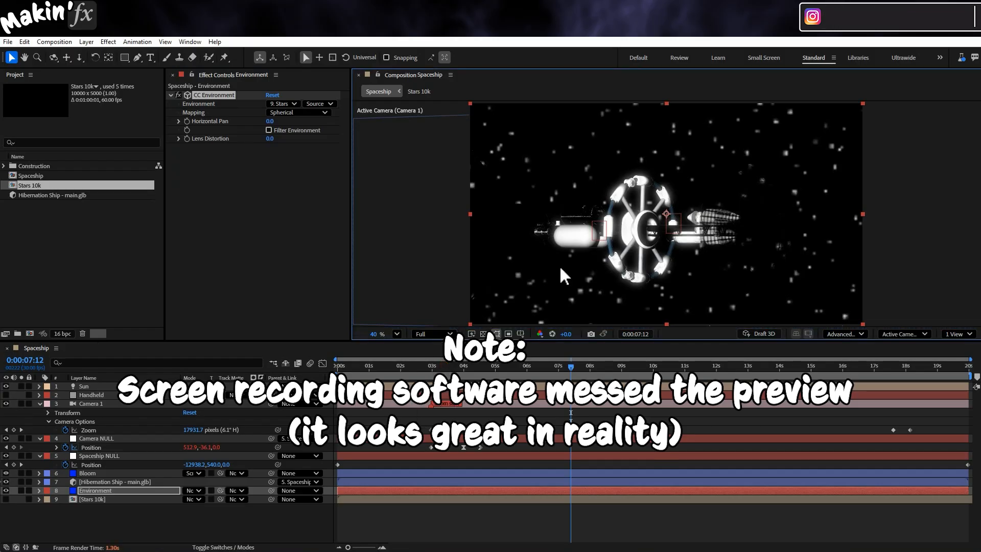
{"action": "left_click", "coordinate": [450, 334]}
{"action": "left_click_drag", "start_coordinate": [495, 369], "coordinate": [486, 369]}
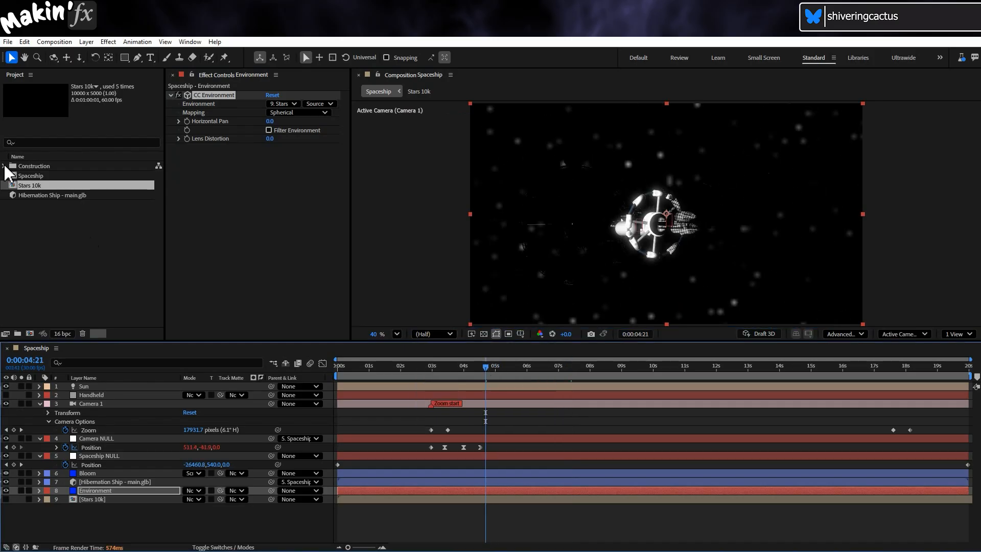
- Try filling the ship's shadows with an Ambient light
{"action": "left_click", "coordinate": [91, 44]}
{"action": "mouse_move", "coordinate": [95, 54]}
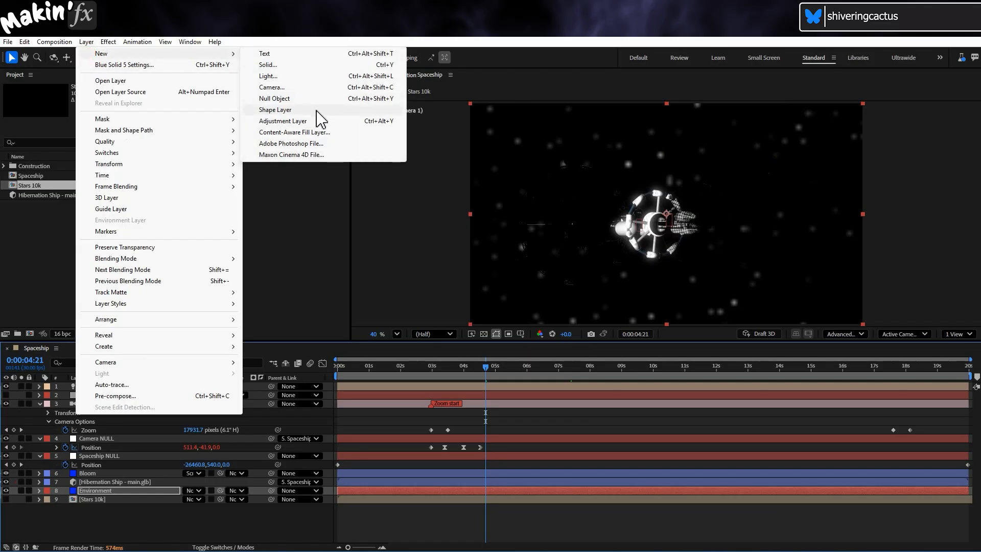
{"action": "left_click", "coordinate": [313, 76]}
{"action": "left_click", "coordinate": [255, 91]}
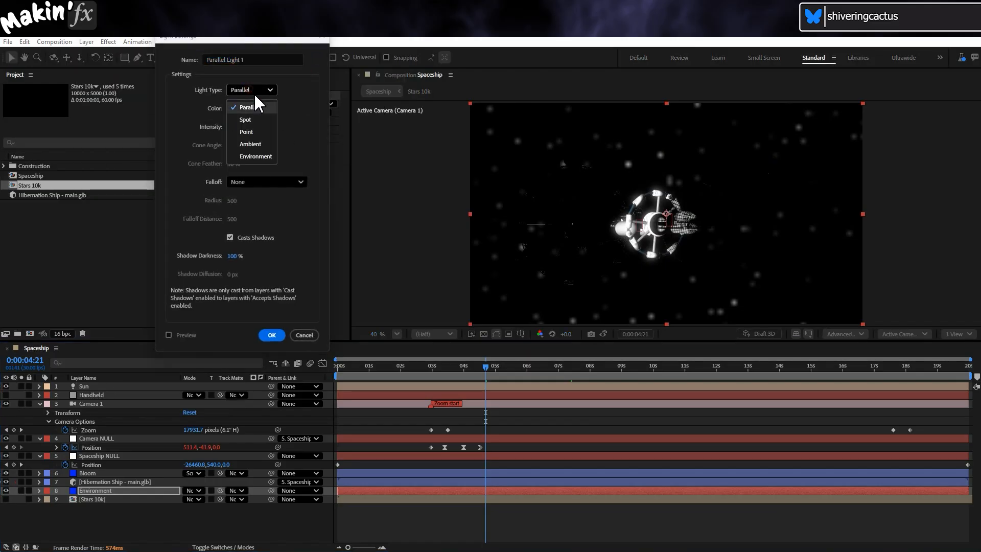
{"action": "left_click", "coordinate": [256, 144]}
{"action": "left_click", "coordinate": [247, 130]}
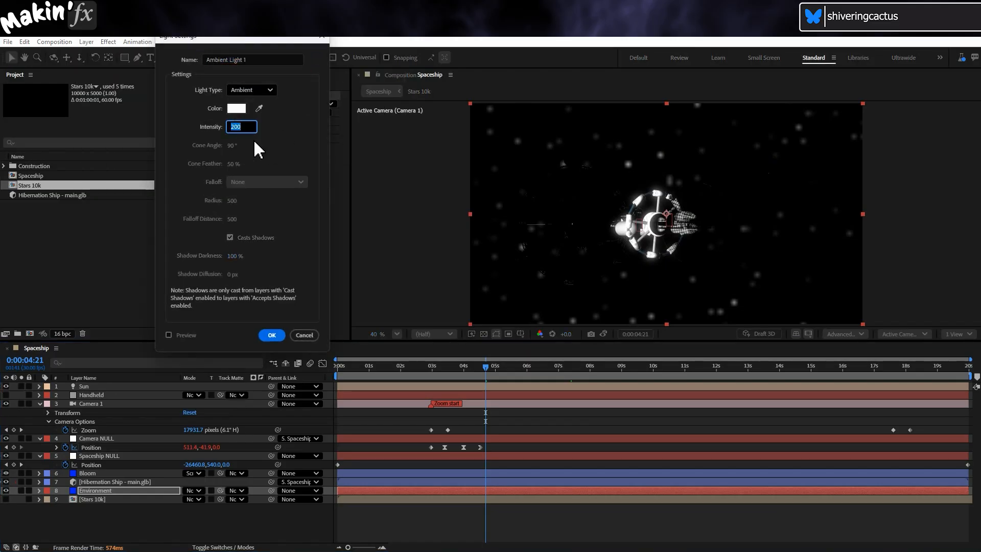
{"action": "left_click", "coordinate": [271, 335]}
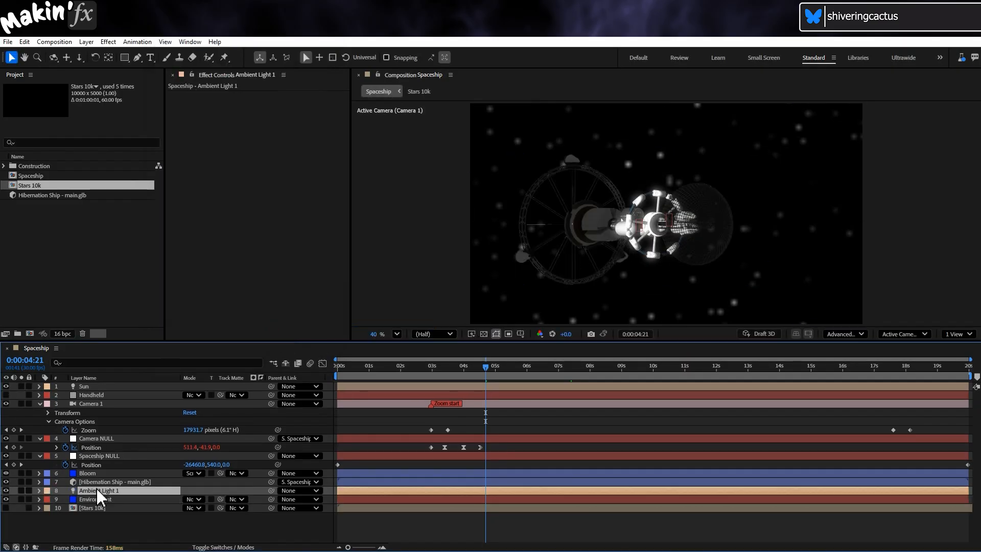
{"action": "key", "text": "Delete"}
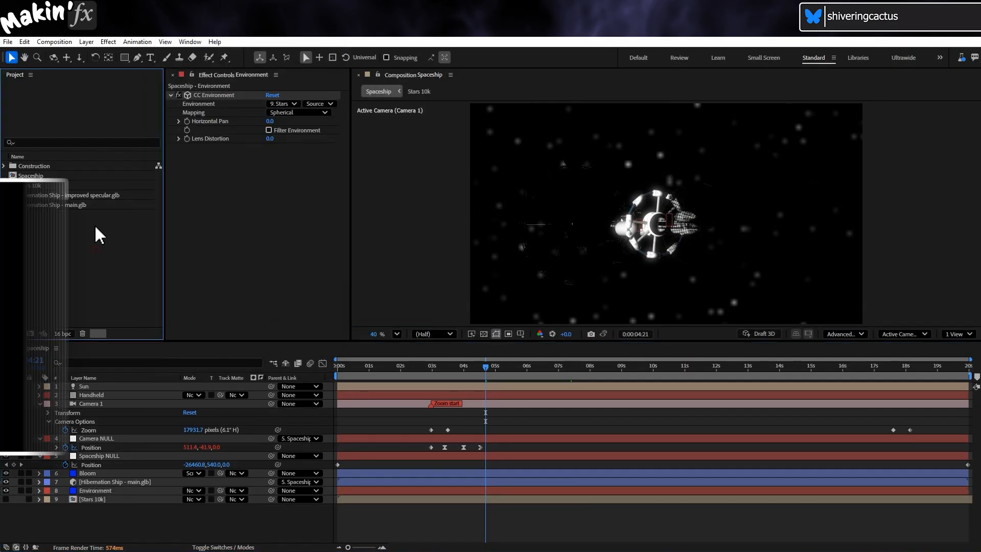
- Replace the Hibernation Ship - main.glb layer's source with Hibernation Ship - improved specular.glb and return the playhead to the start
{"action": "left_click", "coordinate": [81, 195]}
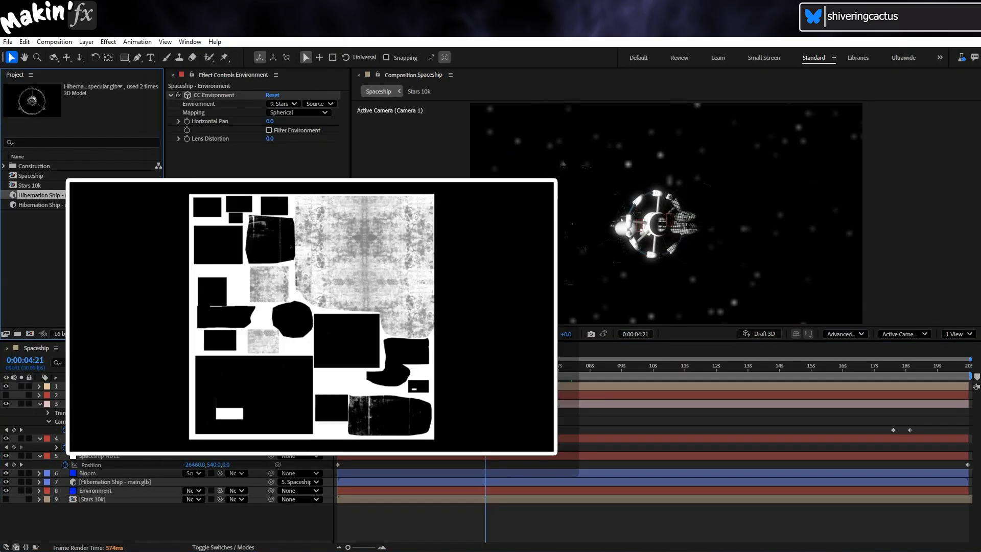
{"action": "left_click", "coordinate": [122, 481]}
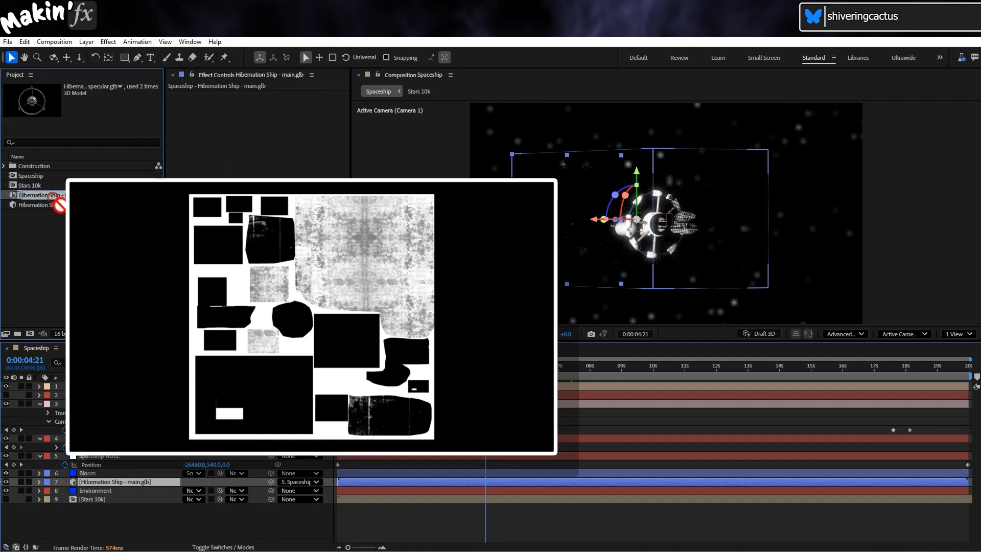
{"action": "left_click_drag", "start_coordinate": [77, 429], "coordinate": [108, 483]}
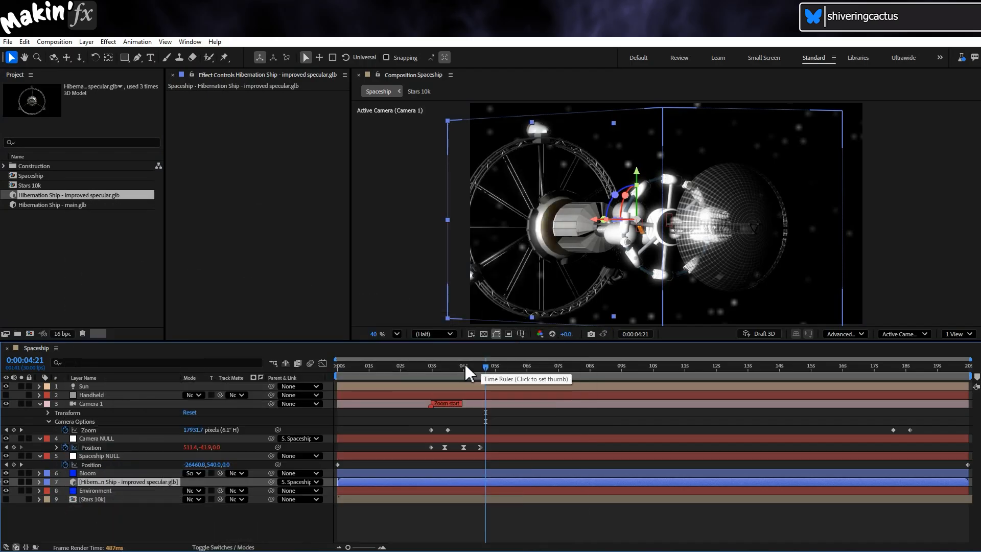
{"action": "left_click_drag", "start_coordinate": [466, 368], "coordinate": [318, 380]}
{"action": "left_click", "coordinate": [138, 517]}
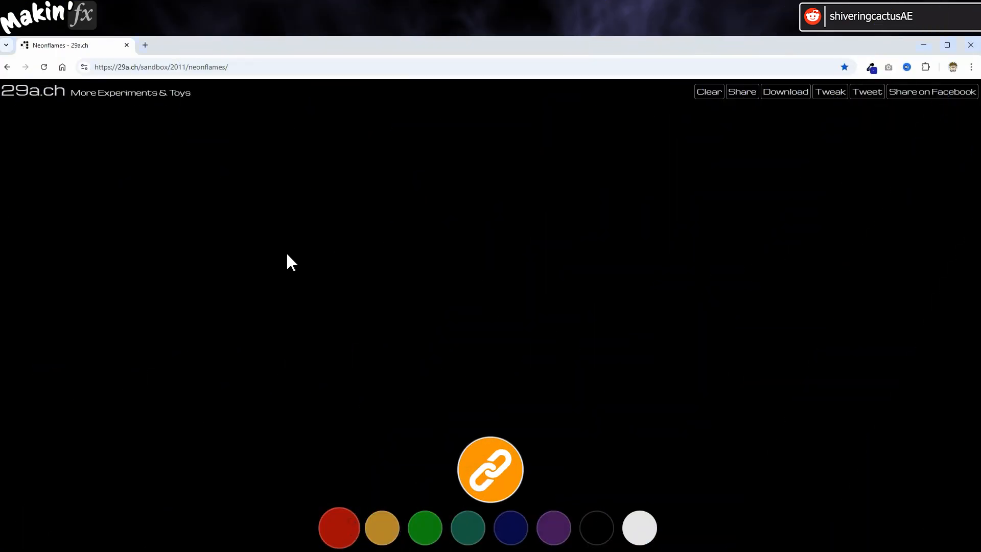
- Switch to the Neonflames web page, paint a red nebula ring with a gold one inside it, and choose green
{"action": "left_click_drag", "start_coordinate": [177, 205], "coordinate": [219, 192]}
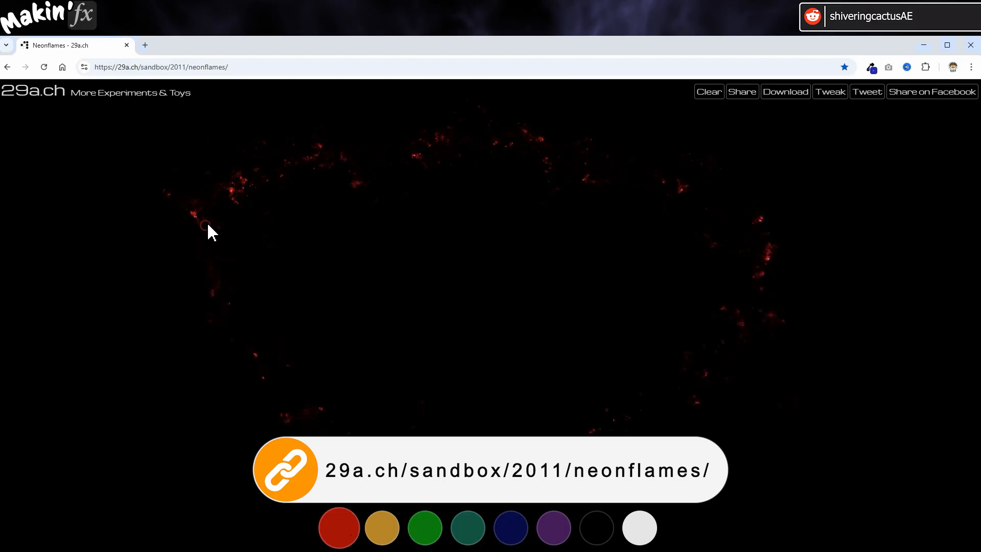
{"action": "left_click", "coordinate": [382, 527]}
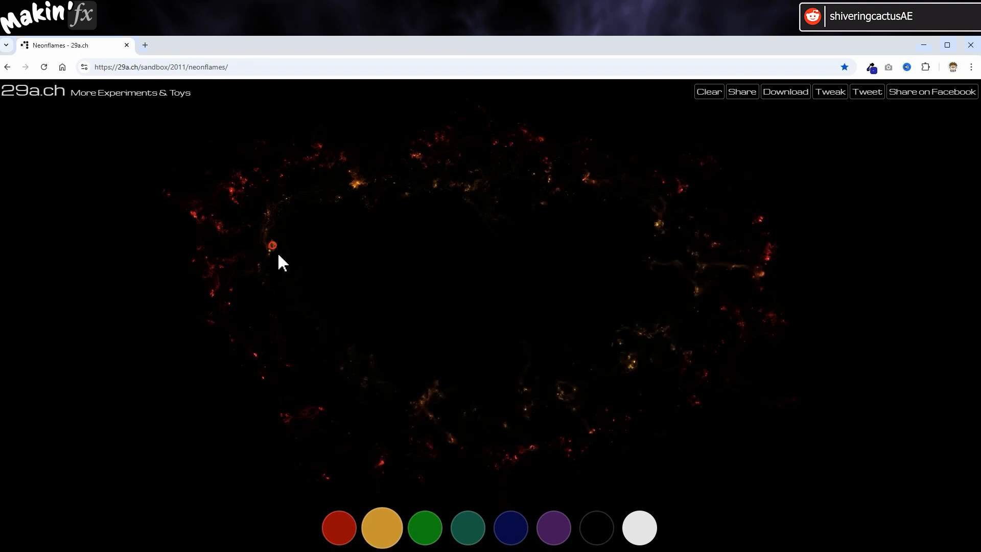
{"action": "left_click", "coordinate": [427, 529]}
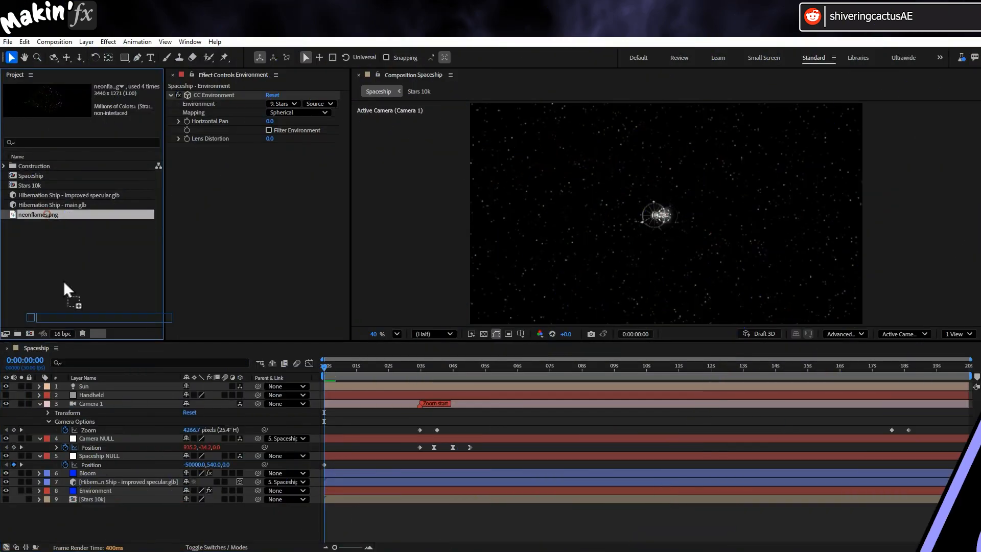
- Back in After Effects, add neonflames.png as the top layer of the Spaceship composition and make it a 3D layer
{"action": "left_click_drag", "start_coordinate": [64, 283], "coordinate": [64, 383]}
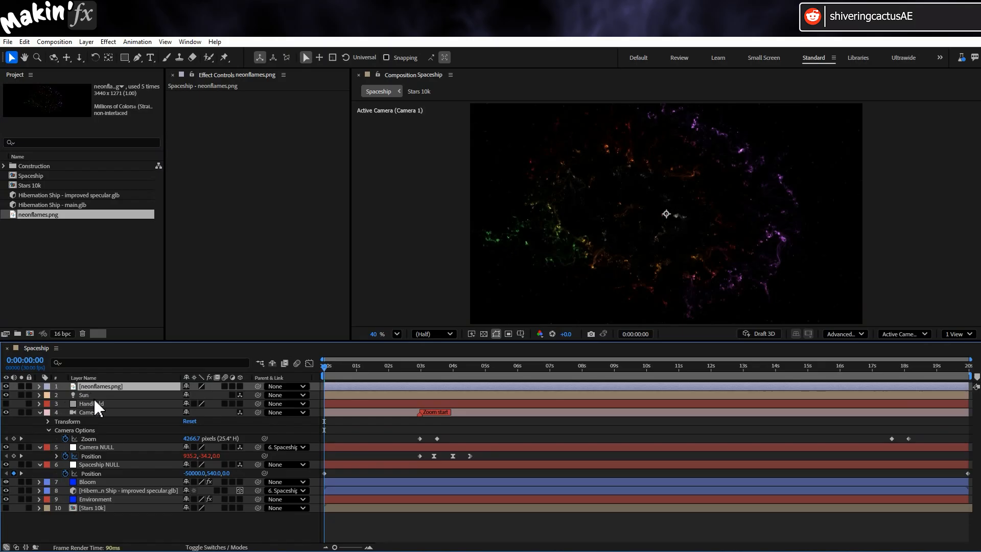
{"action": "left_click", "coordinate": [239, 387]}
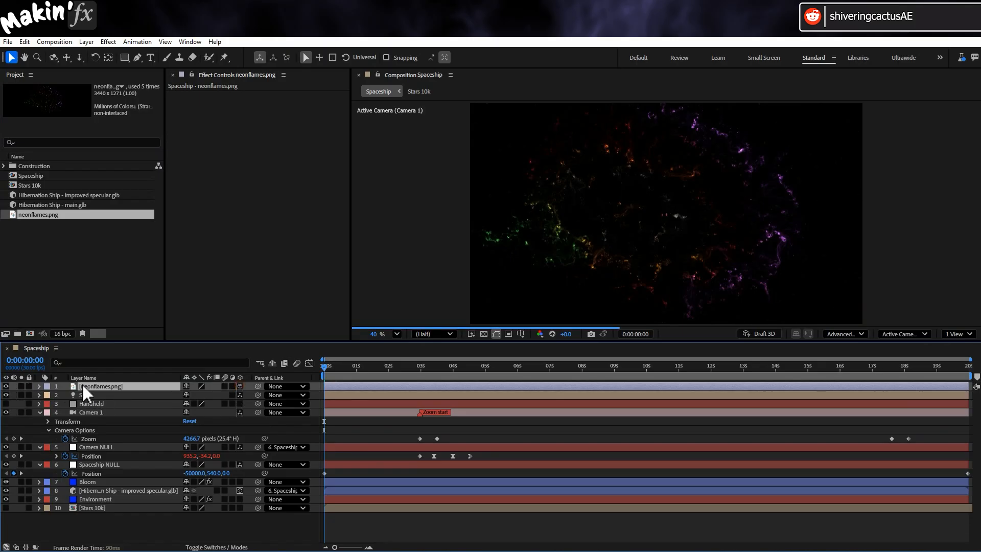
- Turn off Casts Shadows, Accepts Shadows and Accepts Lights in the neonflames.png layer's material options
{"action": "left_click", "coordinate": [40, 387]}
{"action": "left_click", "coordinate": [49, 412]}
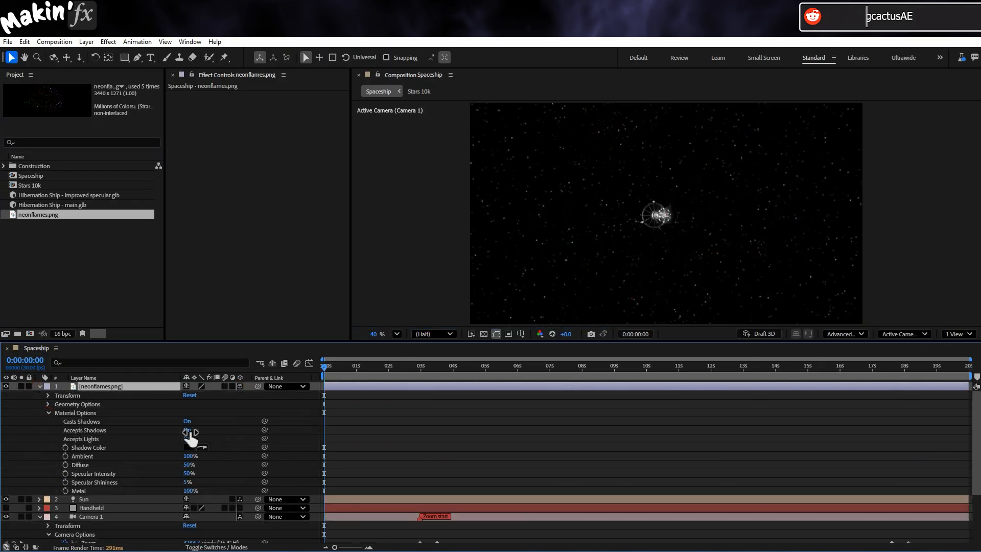
{"action": "left_click", "coordinate": [188, 420]}
{"action": "left_click", "coordinate": [187, 429]}
{"action": "left_click", "coordinate": [185, 439]}
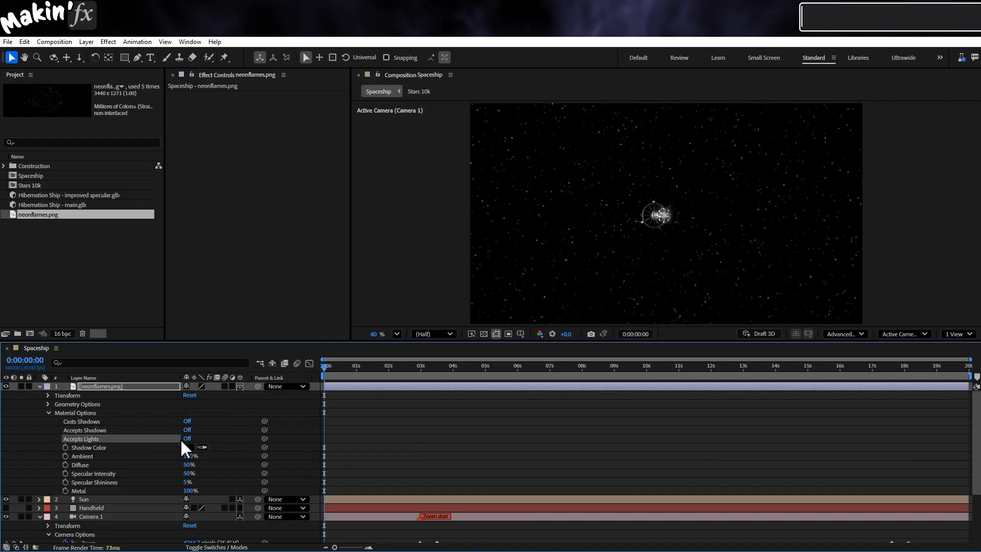
- Move the neonflames.png layer to the end of the layer stack, below Stars 10k, and parent it to Camera 1
{"action": "left_click", "coordinate": [40, 386]}
{"action": "left_click_drag", "start_coordinate": [100, 386], "coordinate": [95, 529]}
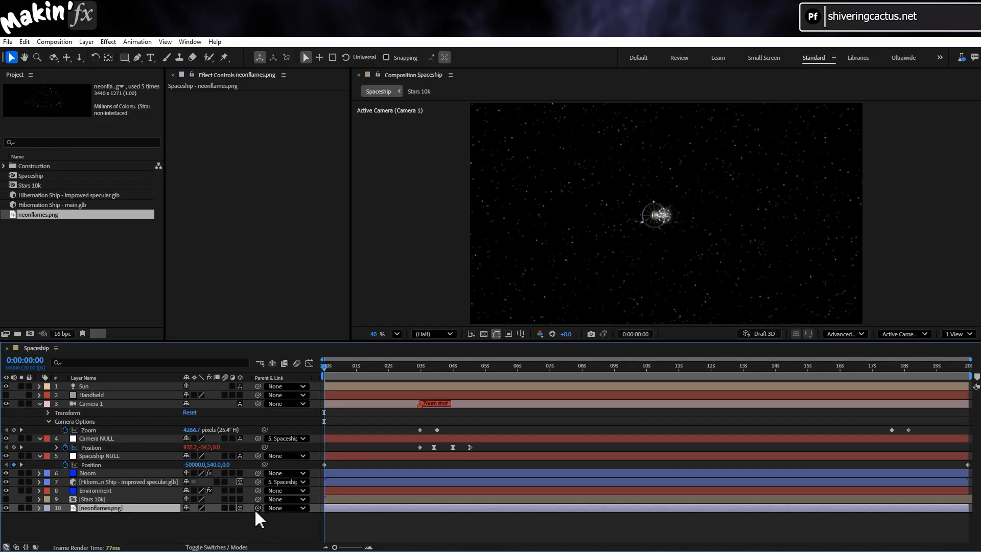
{"action": "left_click_drag", "start_coordinate": [257, 507], "coordinate": [105, 403]}
- Zero the neonflames.png layer's X and Y position and set its orientation to 0°, 0°, 0° relative to the camera
{"action": "left_click", "coordinate": [39, 507]}
{"action": "left_click", "coordinate": [48, 533]}
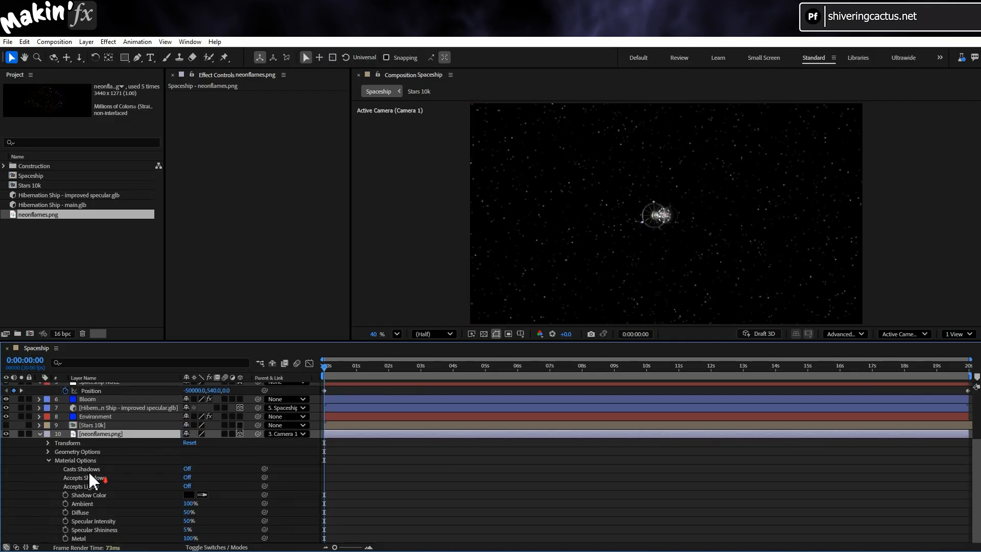
{"action": "left_click", "coordinate": [47, 443]}
{"action": "left_click", "coordinate": [82, 460]}
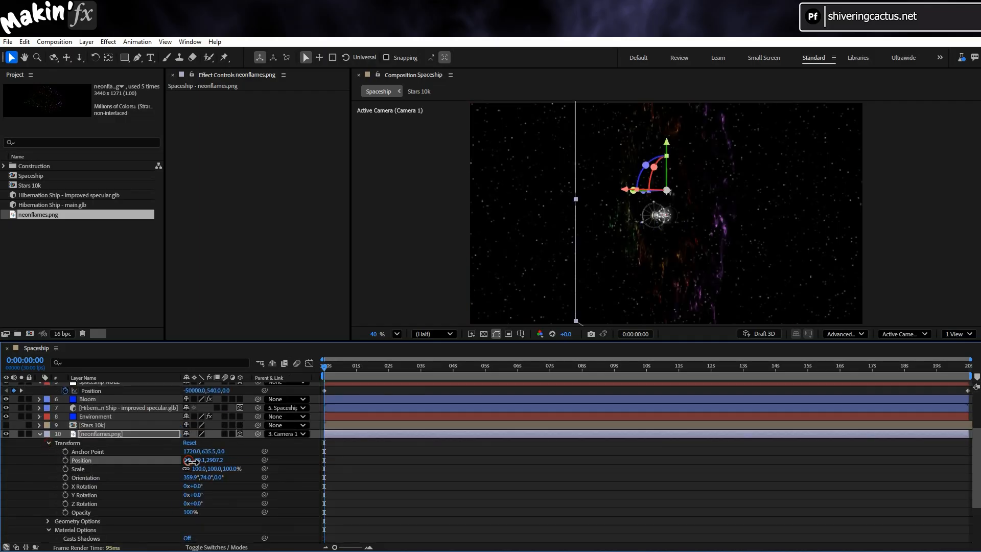
{"action": "left_click", "coordinate": [219, 460]}
{"action": "key", "text": "Return"}
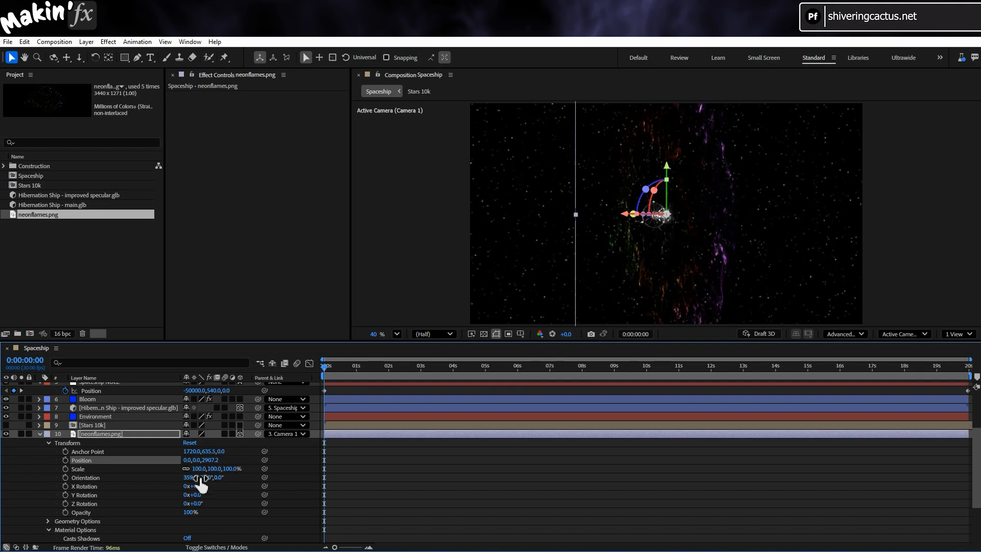
{"action": "left_click", "coordinate": [193, 478]}
{"action": "type", "text": "0"}
{"action": "key", "text": "Return"}
{"action": "left_click", "coordinate": [201, 477]}
{"action": "type", "text": "0"}
{"action": "key", "text": "Return"}
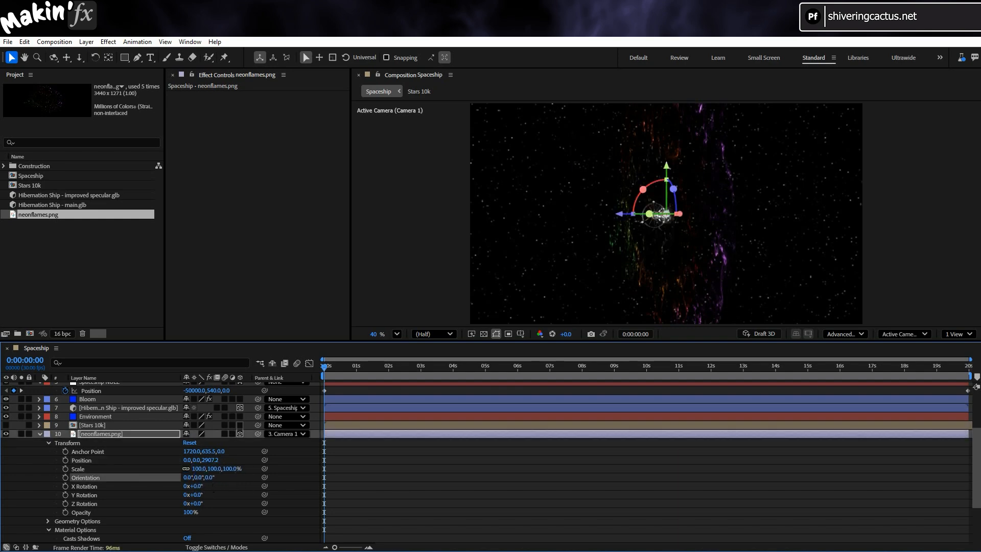
- Set the neonflames.png layer's Z position to 50000 and scale it up to 1199% to fill the frame
{"action": "left_click_drag", "start_coordinate": [214, 466], "coordinate": [360, 451]}
{"action": "left_click", "coordinate": [217, 460]}
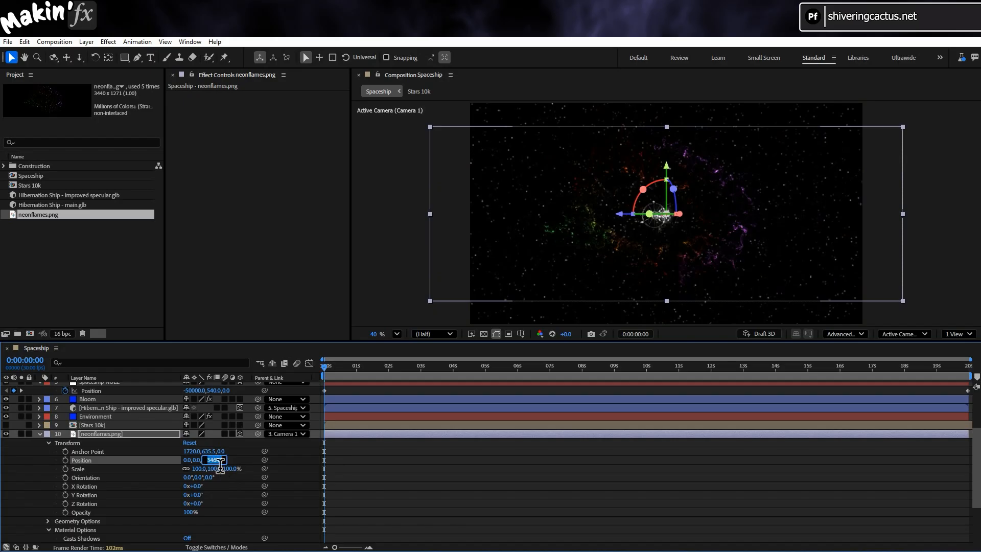
{"action": "type", "text": "50000"}
{"action": "key", "text": "Return"}
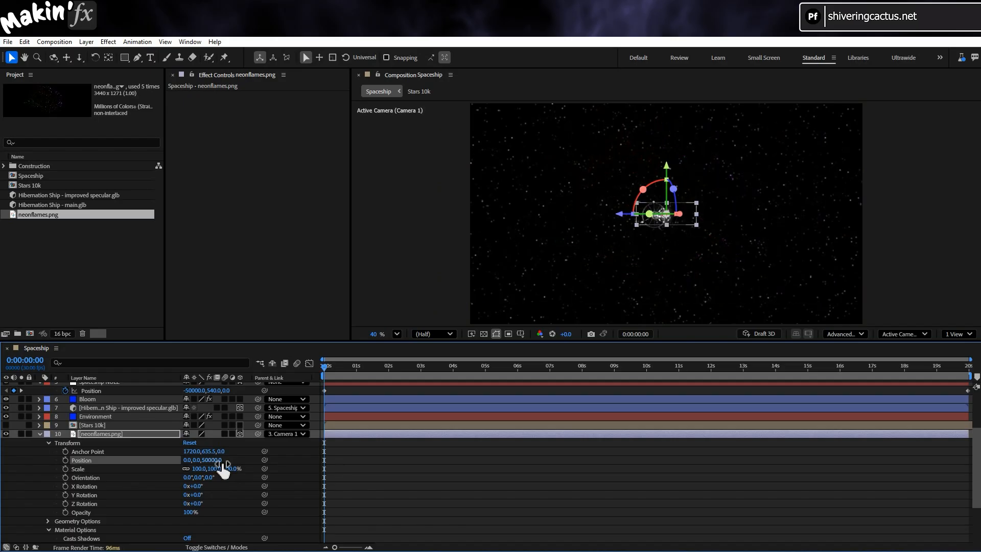
{"action": "left_click_drag", "start_coordinate": [198, 468], "coordinate": [797, 495]}
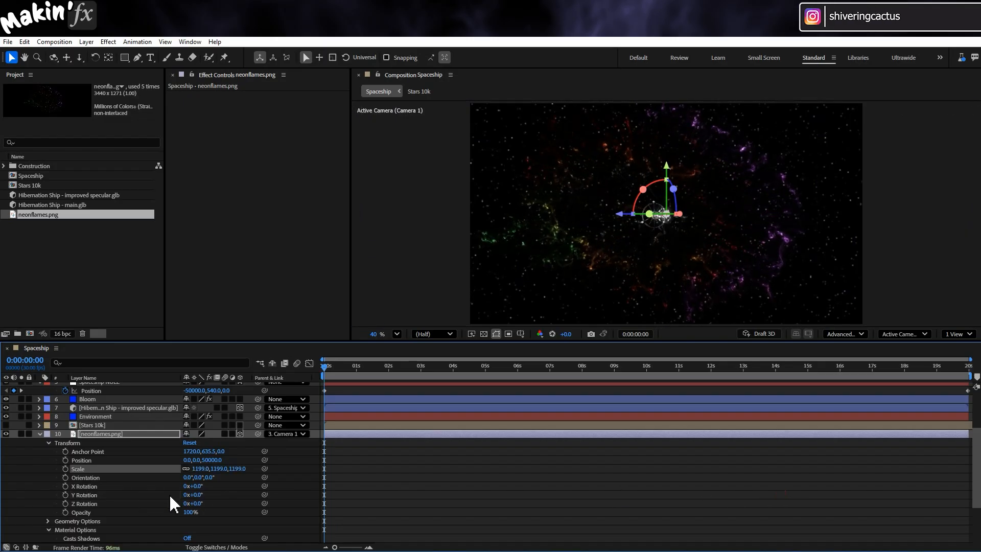
- Unparent the neonflames.png layer from Camera 1 by setting its parent to None
{"action": "left_click", "coordinate": [40, 433]}
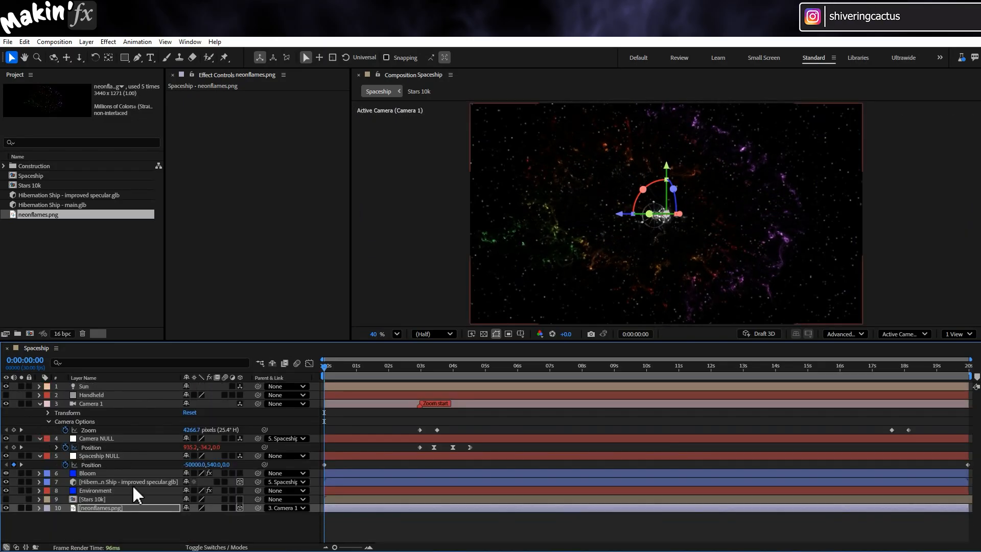
{"action": "left_click", "coordinate": [294, 508]}
{"action": "left_click", "coordinate": [302, 381]}
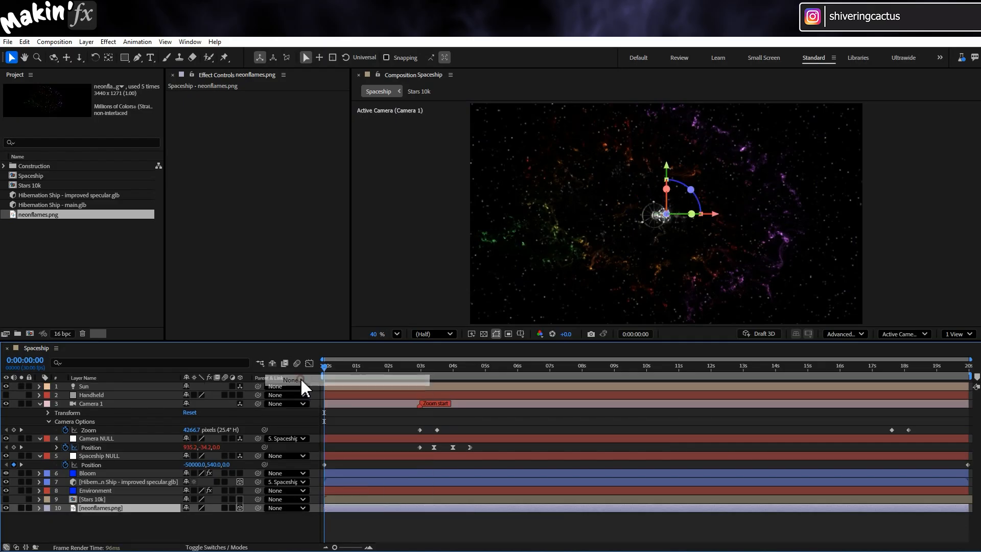
- Apply a Gaussian Blur to the neonflames.png layer with Blurriness set to 200
{"action": "left_click", "coordinate": [112, 42]}
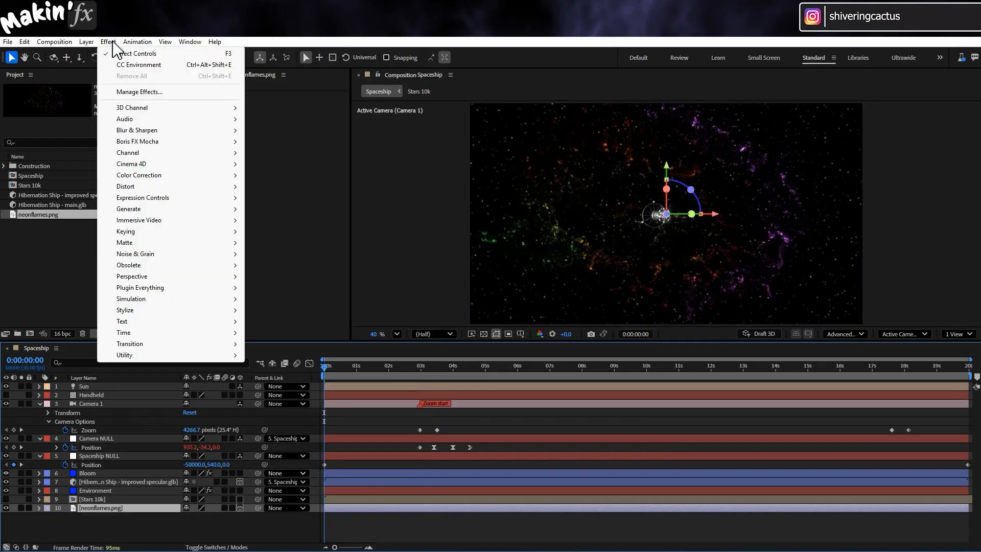
{"action": "mouse_move", "coordinate": [153, 131]}
{"action": "left_click", "coordinate": [302, 254]}
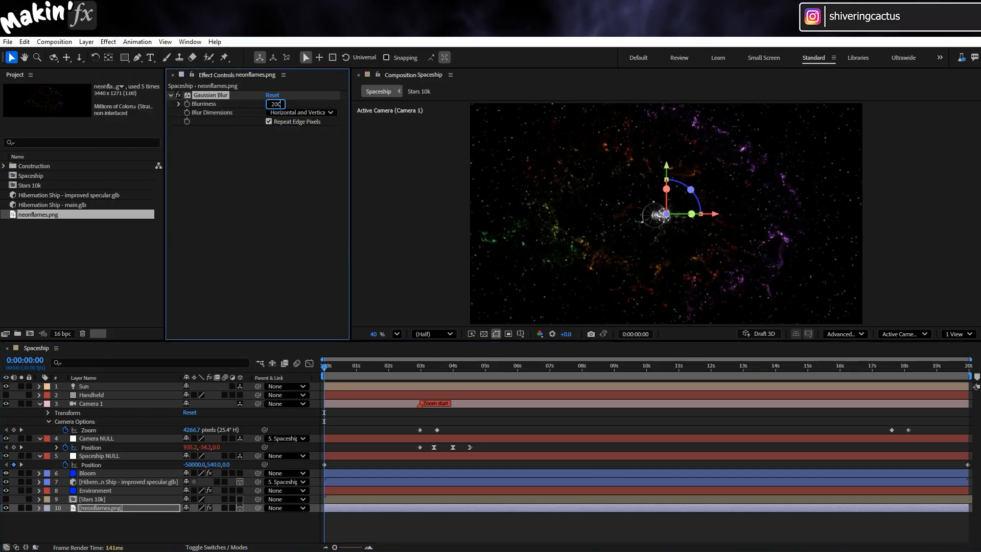
{"action": "type", "text": "200"}
{"action": "key", "text": "Return"}
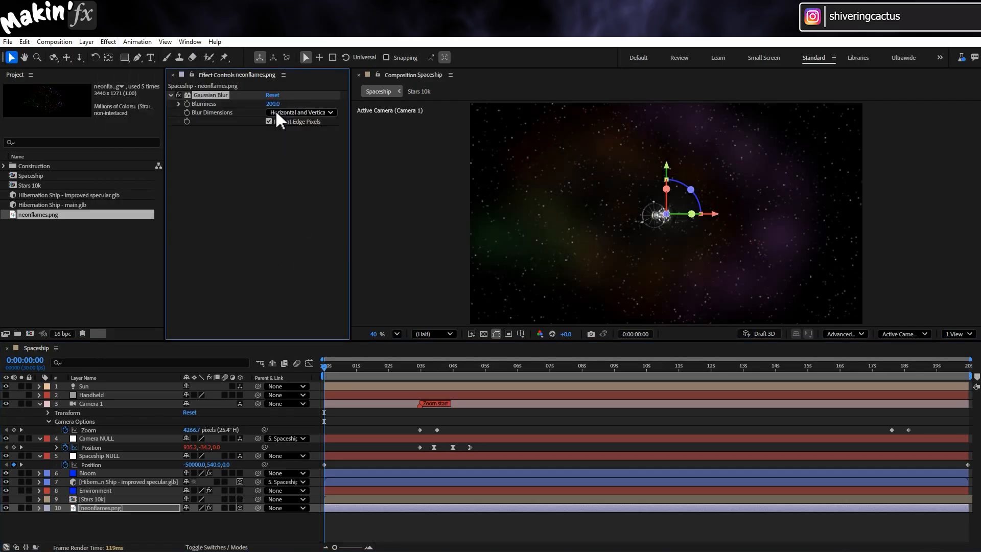
- Add a CC Composite effect to the neonflames.png layer with its transfer mode set to Screen
{"action": "left_click", "coordinate": [107, 43]}
{"action": "mouse_move", "coordinate": [149, 158]}
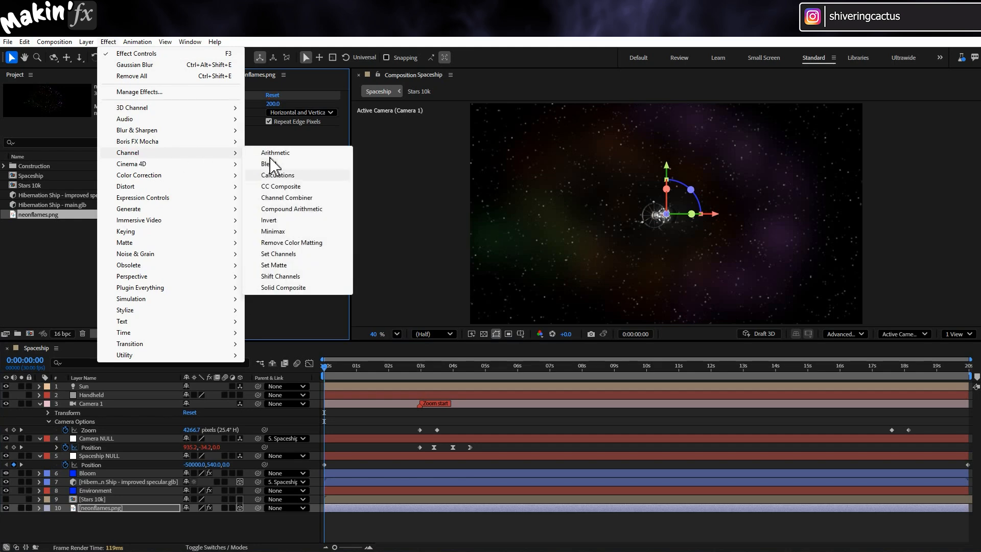
{"action": "left_click", "coordinate": [306, 186]}
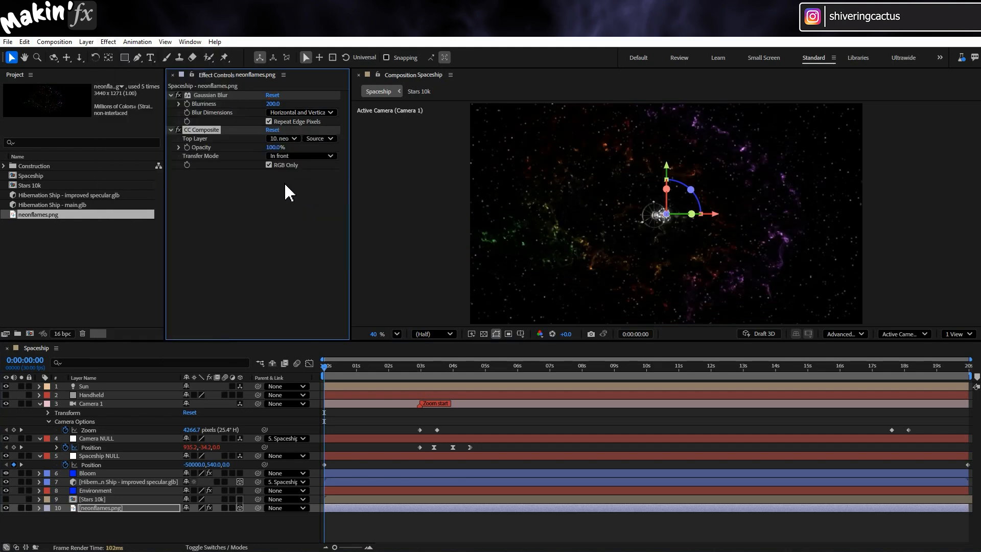
{"action": "left_click", "coordinate": [312, 156]}
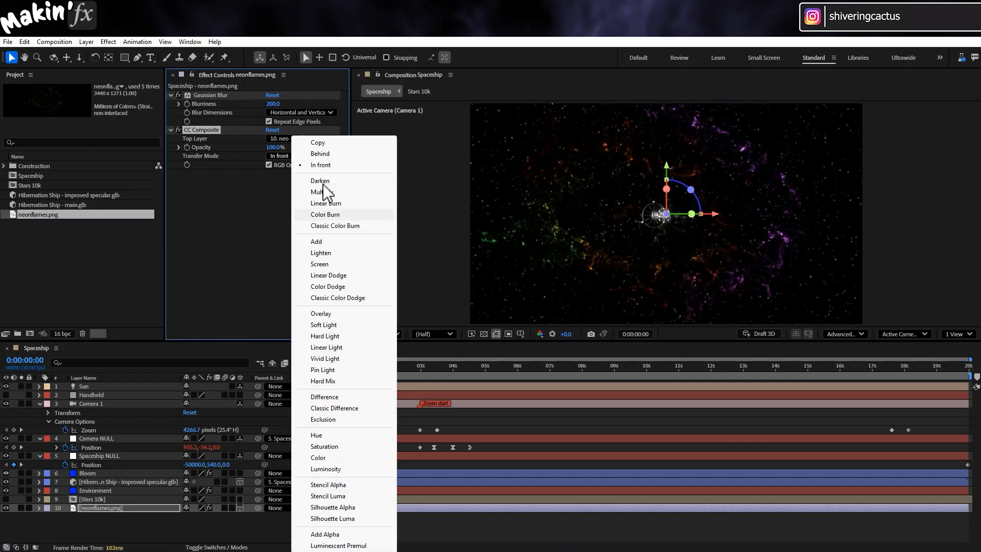
{"action": "left_click", "coordinate": [340, 264]}
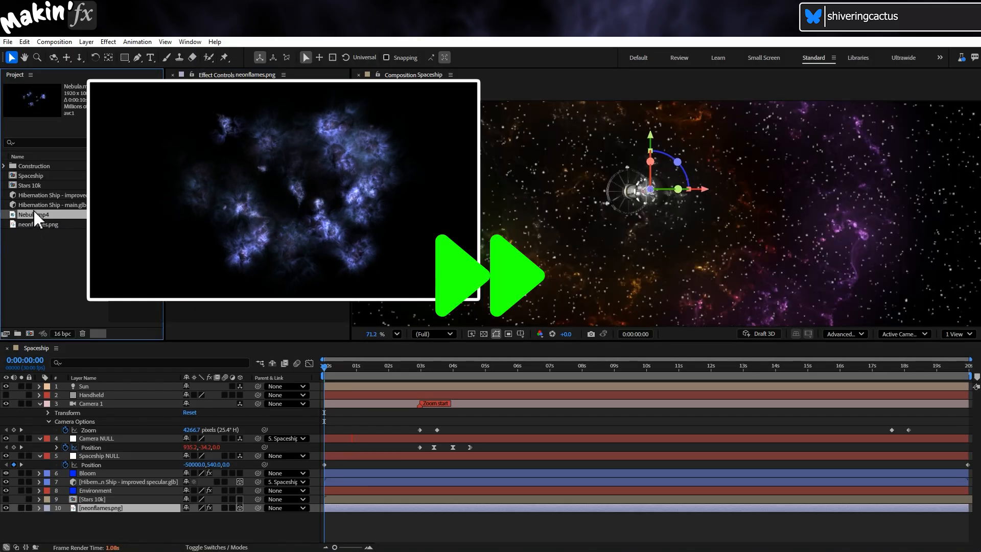
- Add Nebula.mp4 as a 3D layer above neonflames.png and turn off Casts Shadows, Accepts Shadows and Accepts Lights
{"action": "left_click_drag", "start_coordinate": [33, 212], "coordinate": [32, 501]}
{"action": "left_click", "coordinate": [39, 508]}
{"action": "scroll", "coordinate": [51, 511], "scroll_direction": "down", "scroll_amount": 1}
{"action": "left_click", "coordinate": [48, 530]}
{"action": "scroll", "coordinate": [87, 503], "scroll_direction": "down", "scroll_amount": 3}
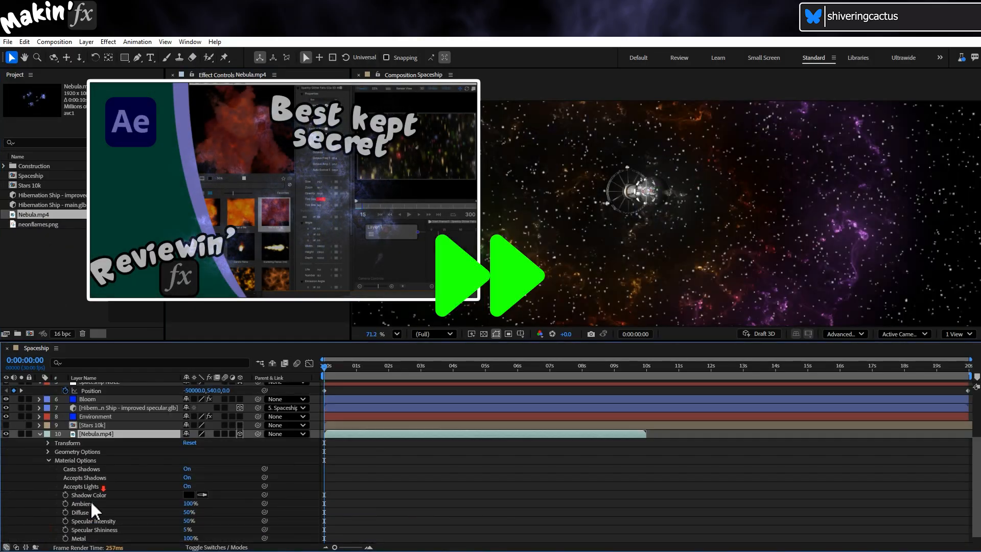
{"action": "left_click", "coordinate": [188, 478]}
{"action": "left_click", "coordinate": [188, 469]}
{"action": "left_click", "coordinate": [186, 460]}
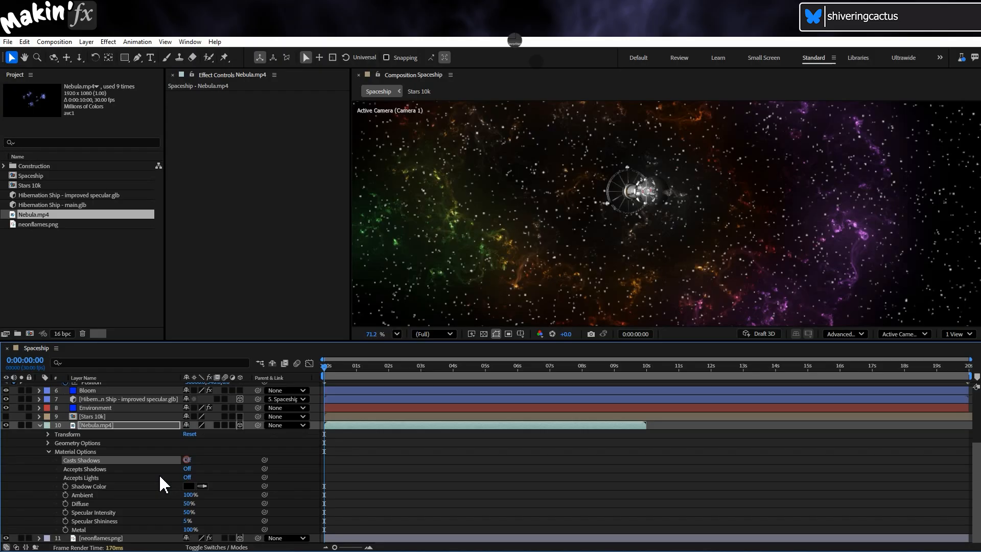
{"action": "left_click", "coordinate": [39, 424]}
- Apply a Time Stretch to the Nebula.mp4 layer, holding the layer in-point in place
{"action": "right_click", "coordinate": [116, 507]}
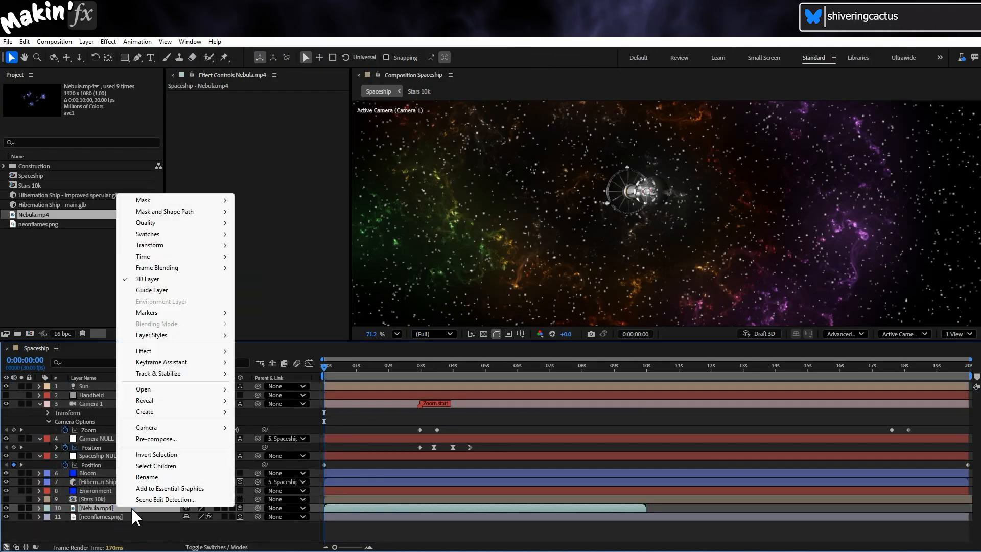
{"action": "mouse_move", "coordinate": [164, 257]}
{"action": "left_click", "coordinate": [299, 280]}
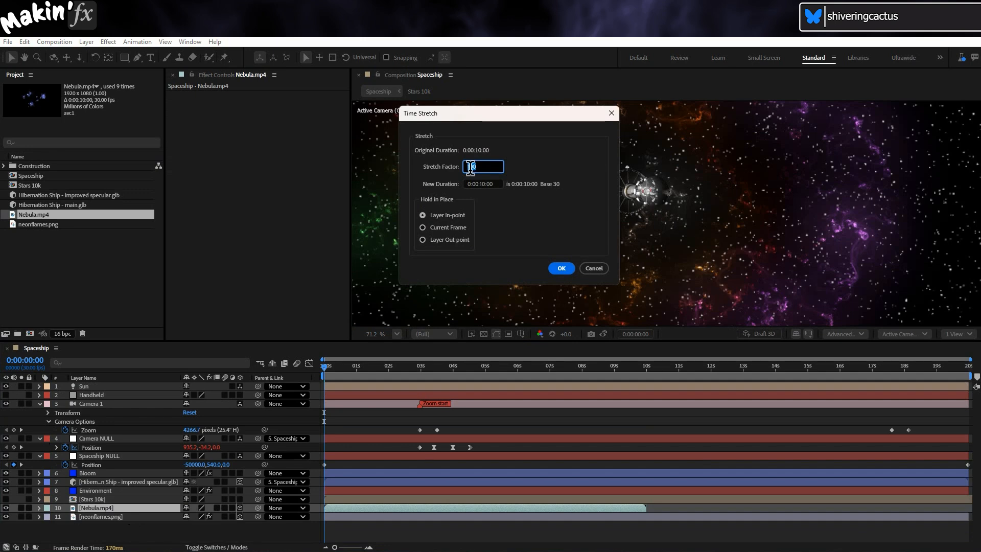
{"action": "left_click", "coordinate": [560, 267]}
- Set the Nebula.mp4 layer's frame blending to Frame Mix
{"action": "right_click", "coordinate": [112, 508]}
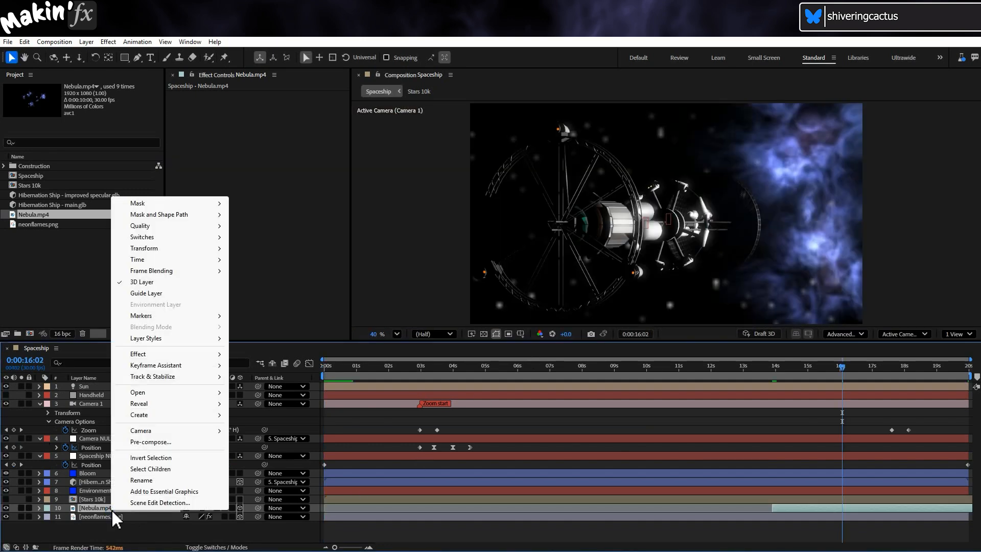
{"action": "mouse_move", "coordinate": [197, 273]}
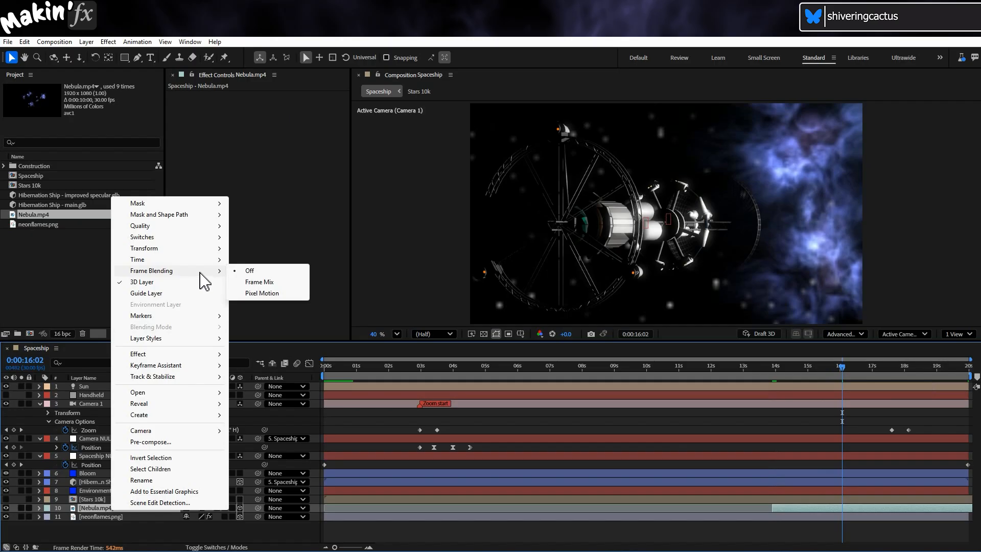
{"action": "left_click", "coordinate": [296, 284]}
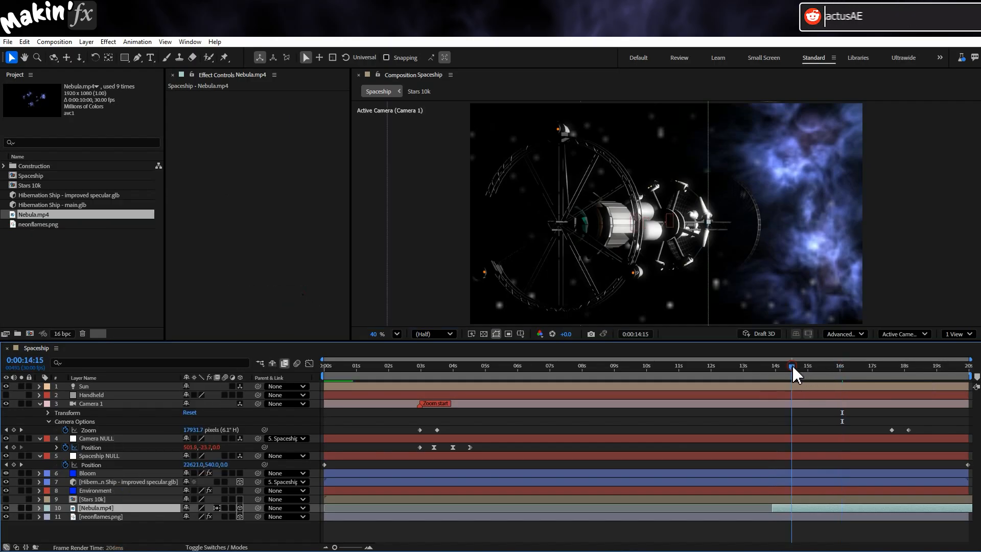
- Preview the nebula behind the ship from 0:00:14:01, then inspect the frame at 0:00:17:00
{"action": "left_click", "coordinate": [777, 366]}
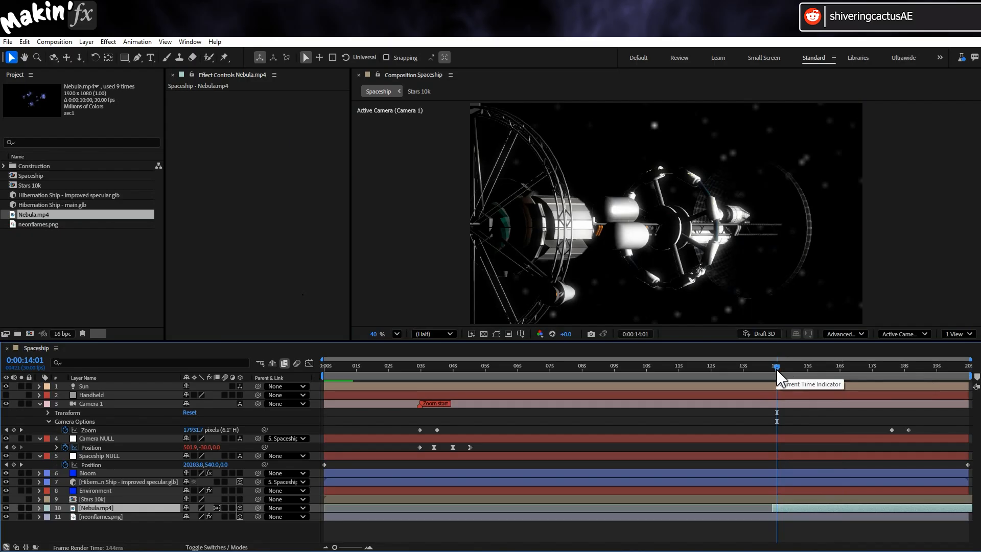
{"action": "key", "text": "space"}
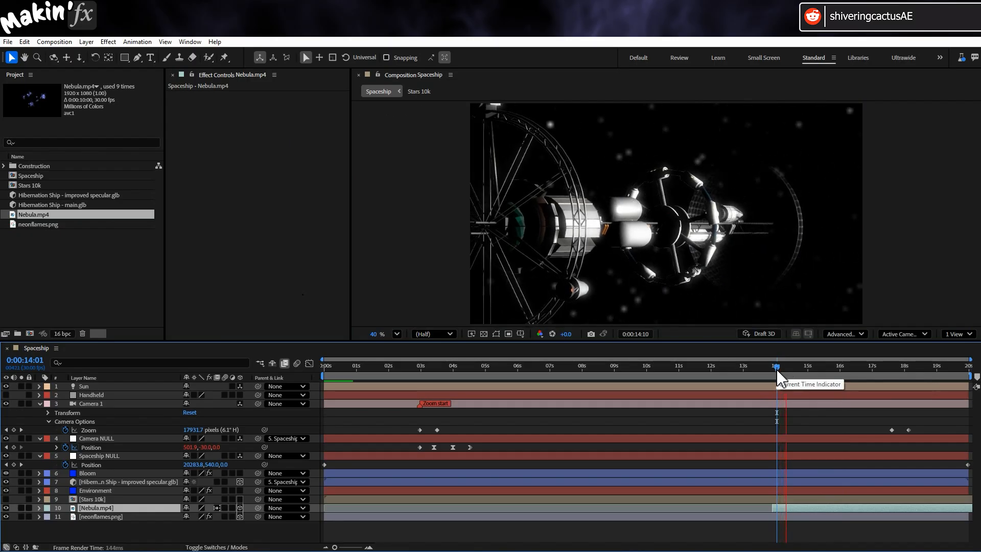
{"action": "left_click_drag", "start_coordinate": [776, 368], "coordinate": [872, 368]}
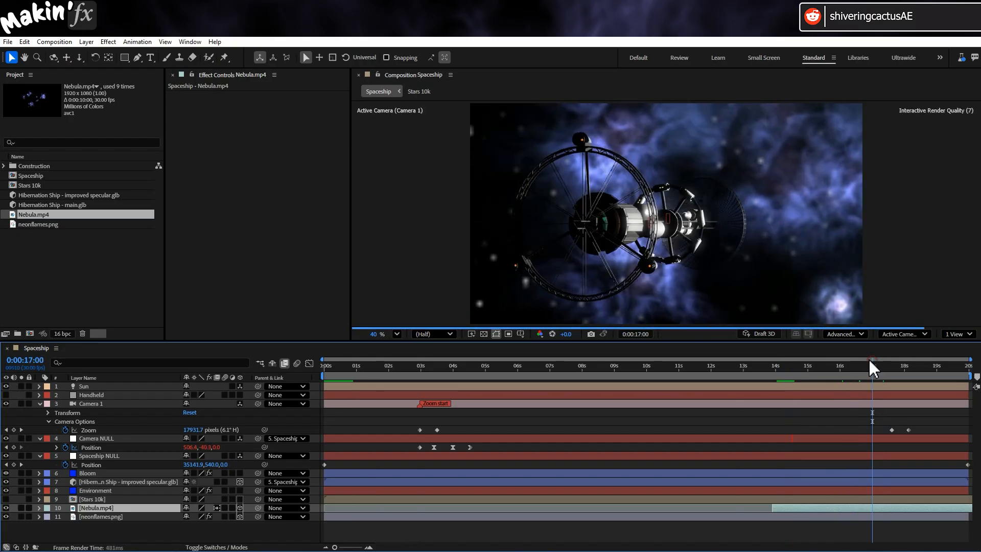
- Duplicate the Spaceship composition and rename the copy Spaceship background
{"action": "left_click", "coordinate": [55, 254]}
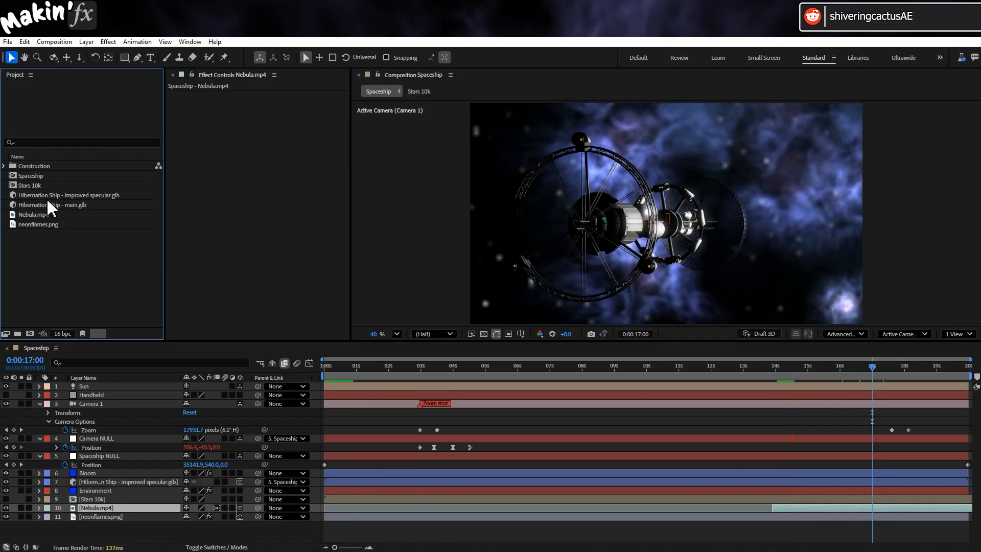
{"action": "left_click", "coordinate": [56, 176]}
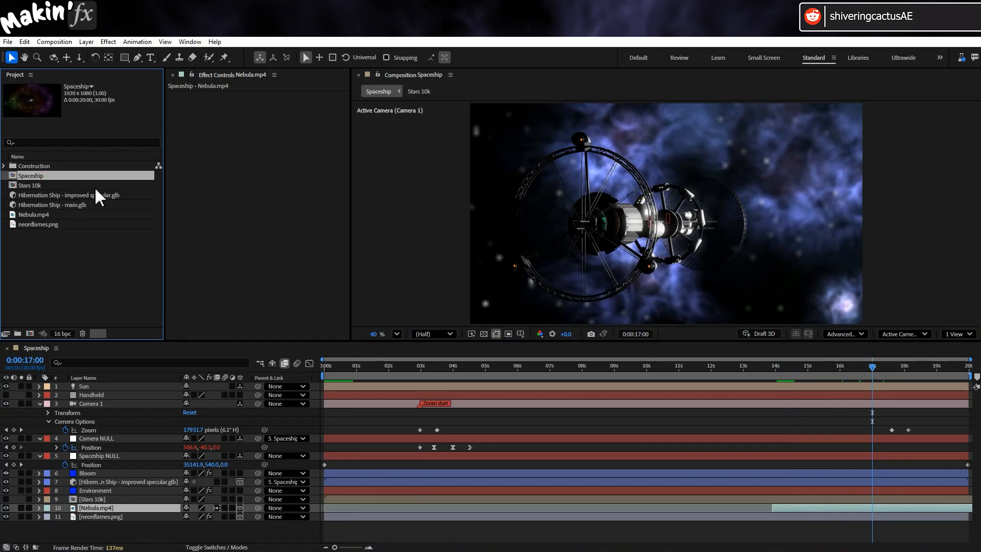
{"action": "left_click", "coordinate": [25, 41]}
{"action": "left_click", "coordinate": [71, 208]}
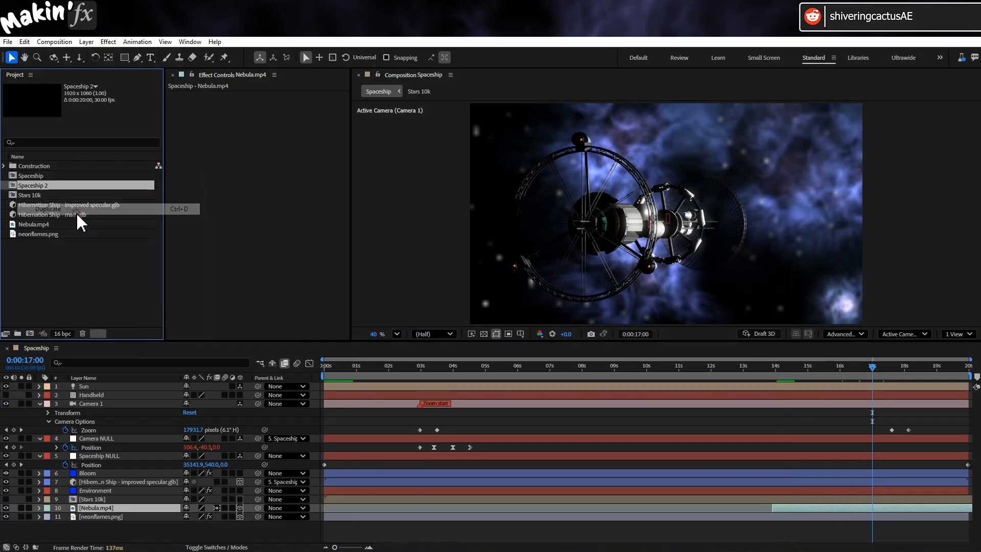
{"action": "left_click", "coordinate": [54, 42]}
{"action": "left_click", "coordinate": [59, 69]}
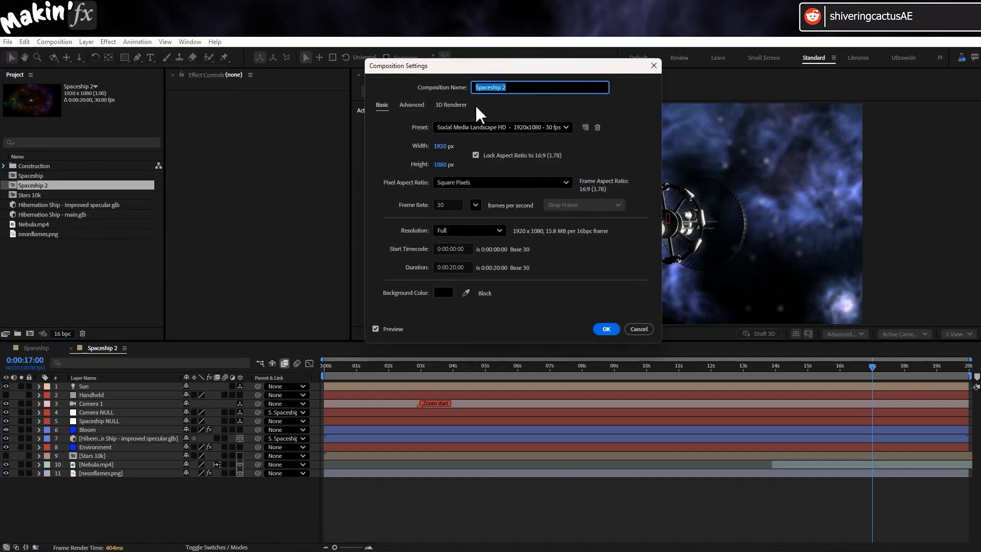
{"action": "left_click", "coordinate": [603, 329]}
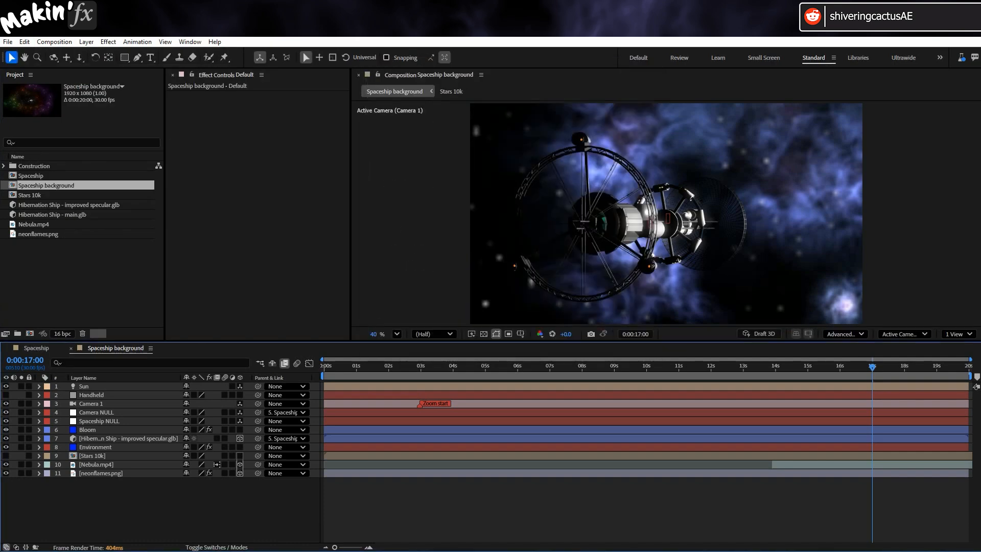
- Hide the Bloom and Hibernation Ship layers in the Spaceship background composition
{"action": "left_click", "coordinate": [128, 429]}
{"action": "left_click", "coordinate": [5, 429]}
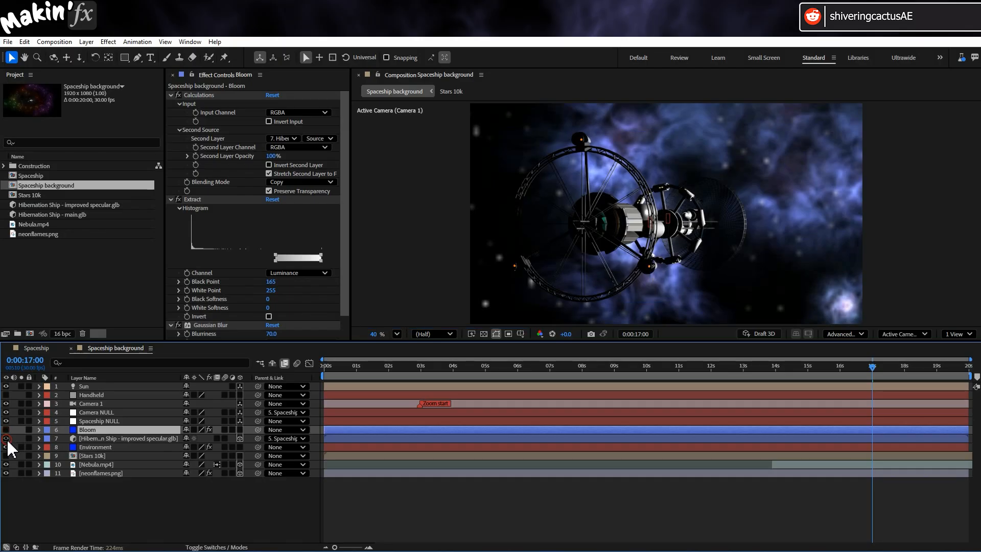
{"action": "left_click", "coordinate": [5, 437]}
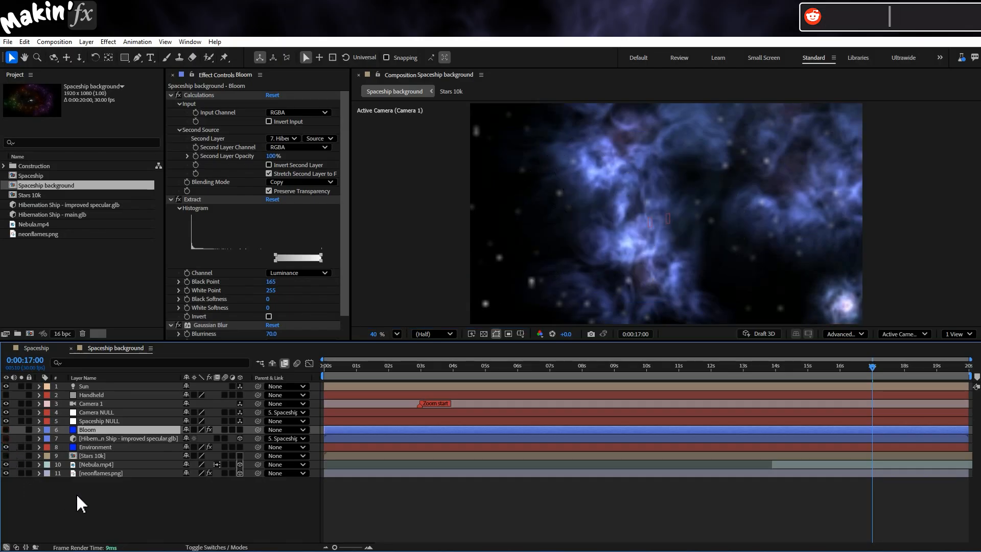
- Add the Spaceship background composition to the Spaceship composition as a layer beneath Environment, with the playhead returned to the start
{"action": "left_click", "coordinate": [41, 349]}
{"action": "left_click_drag", "start_coordinate": [332, 364], "coordinate": [248, 368]}
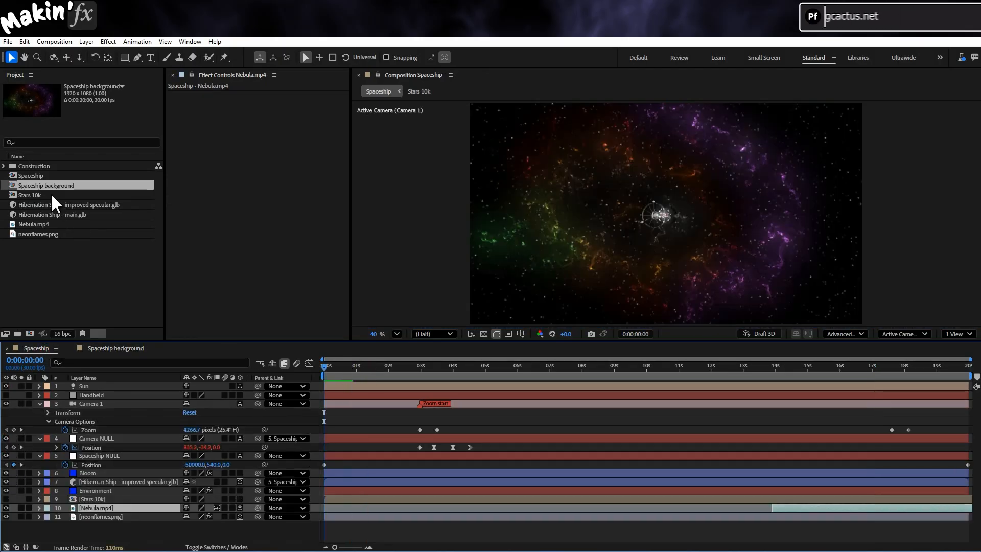
{"action": "left_click_drag", "start_coordinate": [53, 197], "coordinate": [39, 498]}
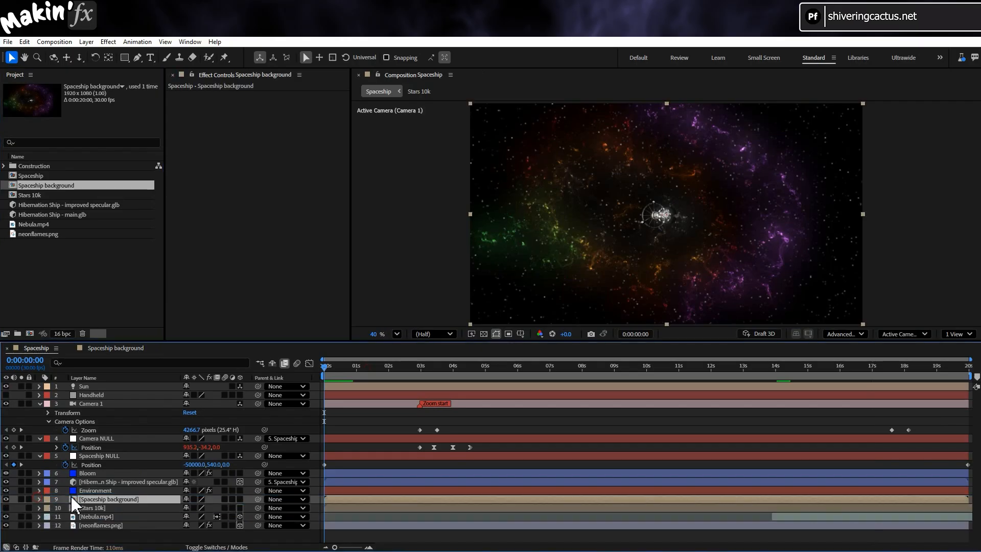
- Rename the added Spaceship background layer spill and place it directly above the Hibernation Ship layer
{"action": "key", "text": "Return"}
{"action": "type", "text": "sp"}
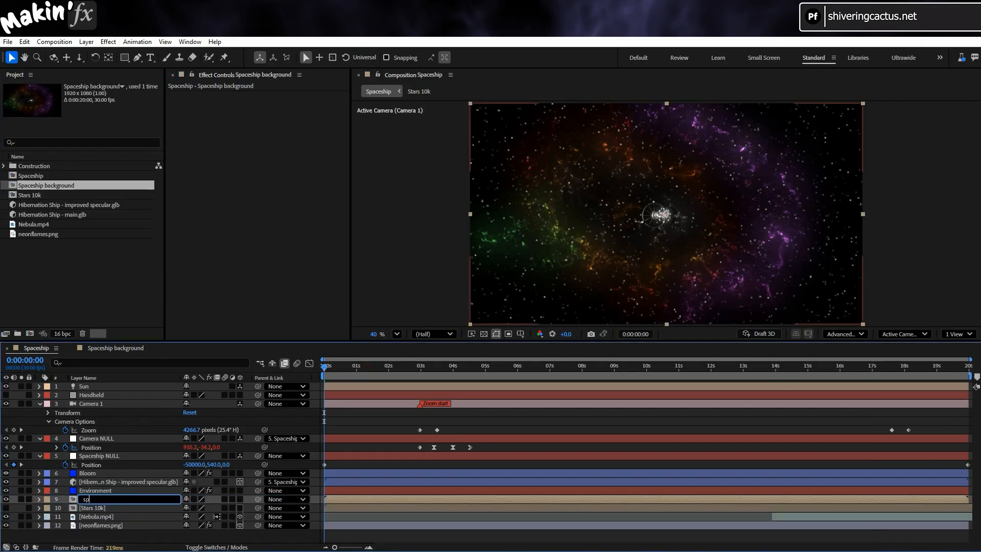
{"action": "type", "text": "ill"}
{"action": "key", "text": "Return"}
{"action": "left_click_drag", "start_coordinate": [103, 493], "coordinate": [119, 480]}
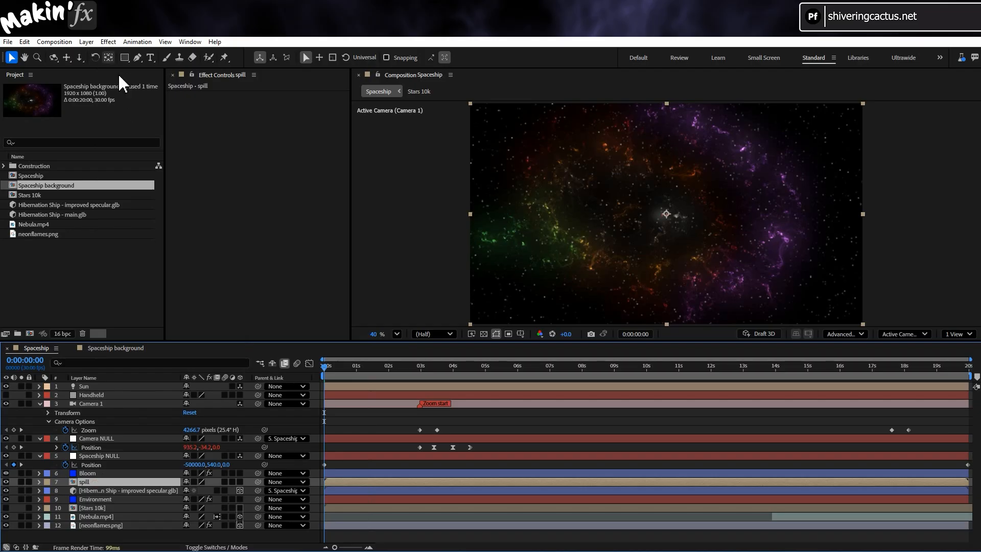
- Apply Set Matte to the spill layer, taking the matte from the Hibernation Ship - improved specular.glb layer
{"action": "left_click", "coordinate": [109, 42]}
{"action": "mouse_move", "coordinate": [153, 152]}
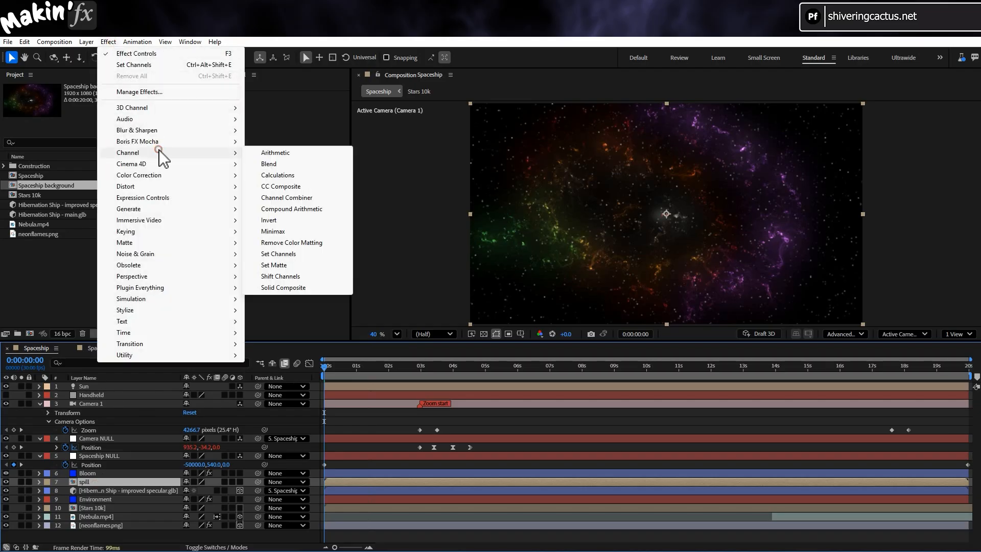
{"action": "left_click", "coordinate": [274, 264]}
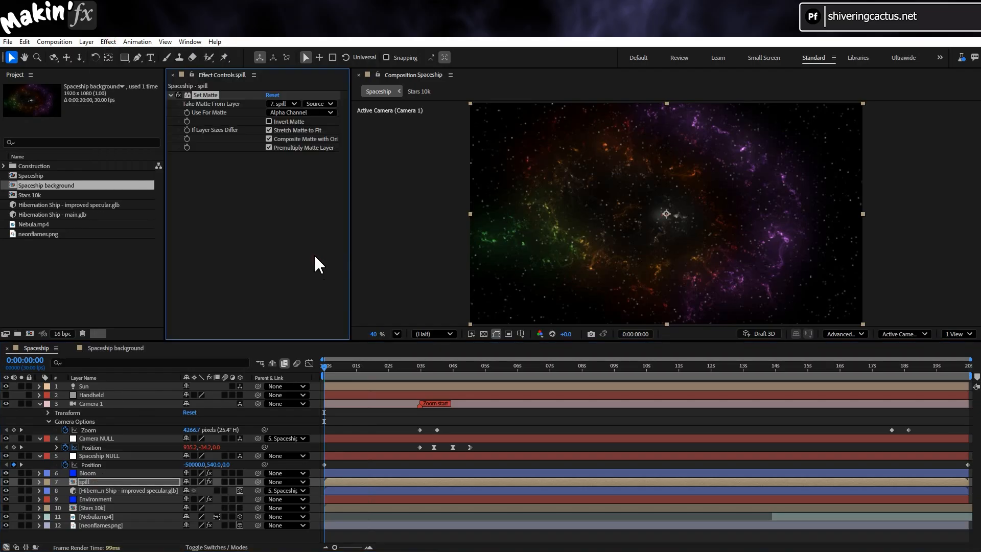
{"action": "left_click", "coordinate": [292, 103]}
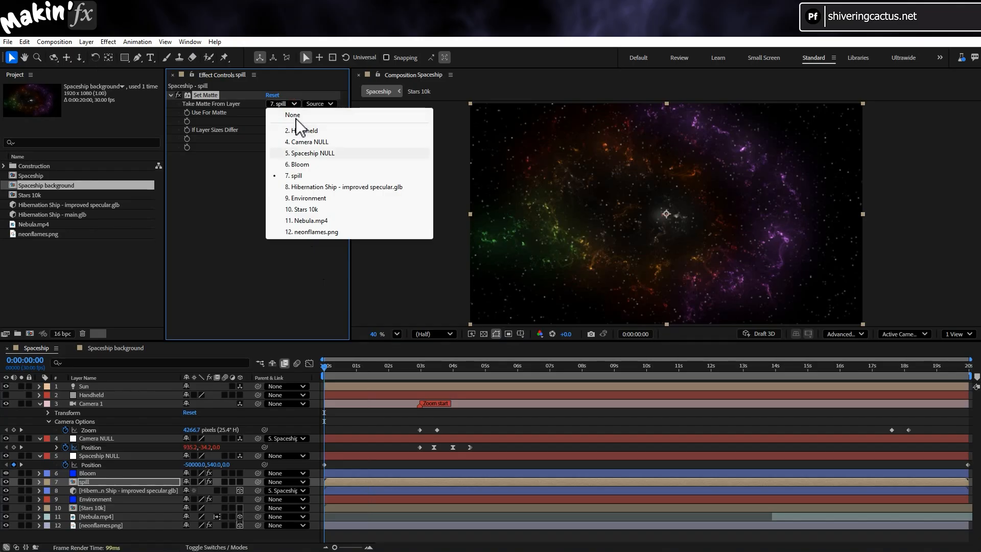
{"action": "left_click", "coordinate": [325, 187]}
- Solo the spill layer, show the transparency grid at 0:00:10:05, and invert the Set Matte effect
{"action": "left_click", "coordinate": [21, 481]}
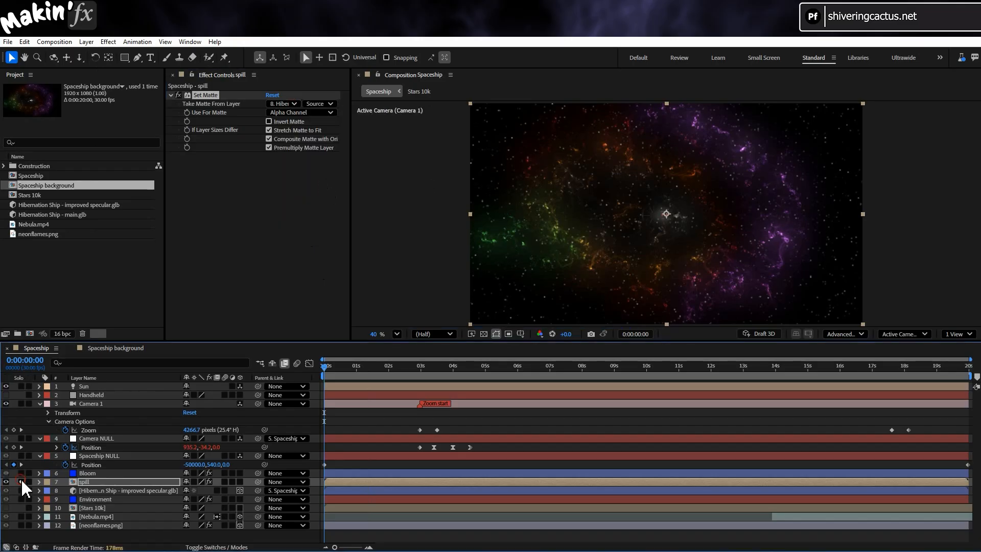
{"action": "scroll", "coordinate": [595, 240], "scroll_direction": "up", "scroll_amount": 2}
{"action": "scroll", "coordinate": [594, 236], "scroll_direction": "down", "scroll_amount": 1}
{"action": "left_click", "coordinate": [652, 367]}
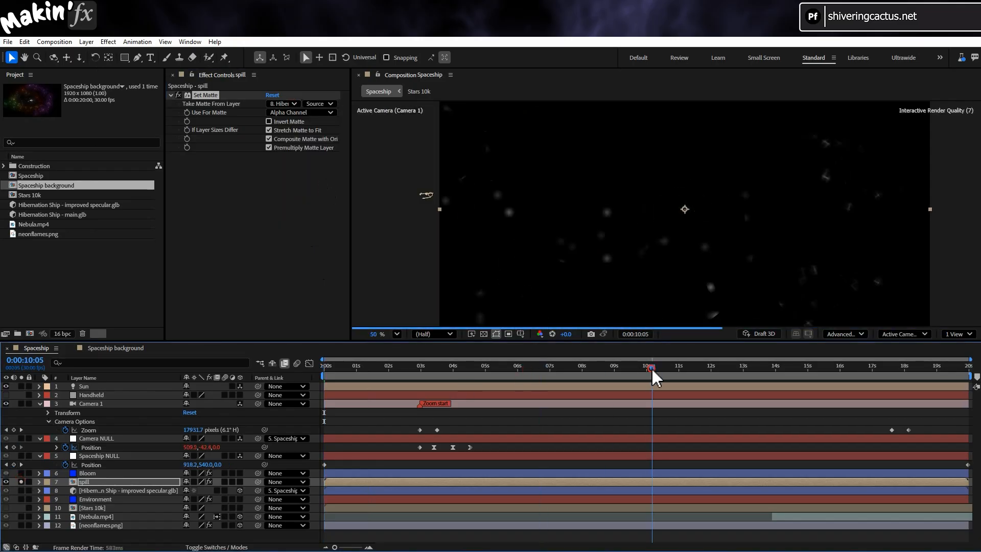
{"action": "left_click", "coordinate": [483, 333]}
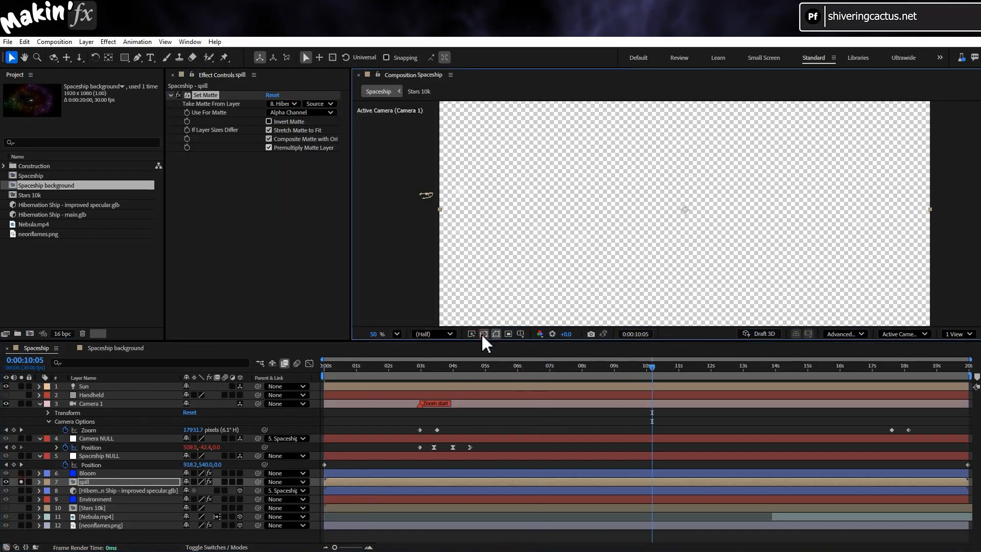
{"action": "left_click", "coordinate": [268, 121]}
- Apply a Fast Box Blur to the spill layer with a blur radius of 3
{"action": "left_click", "coordinate": [108, 42]}
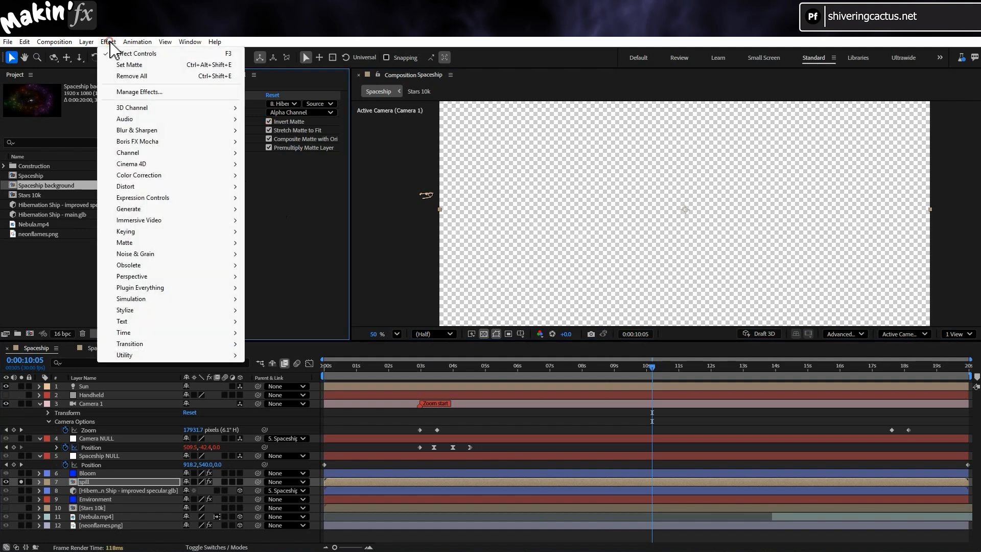
{"action": "mouse_move", "coordinate": [200, 130]}
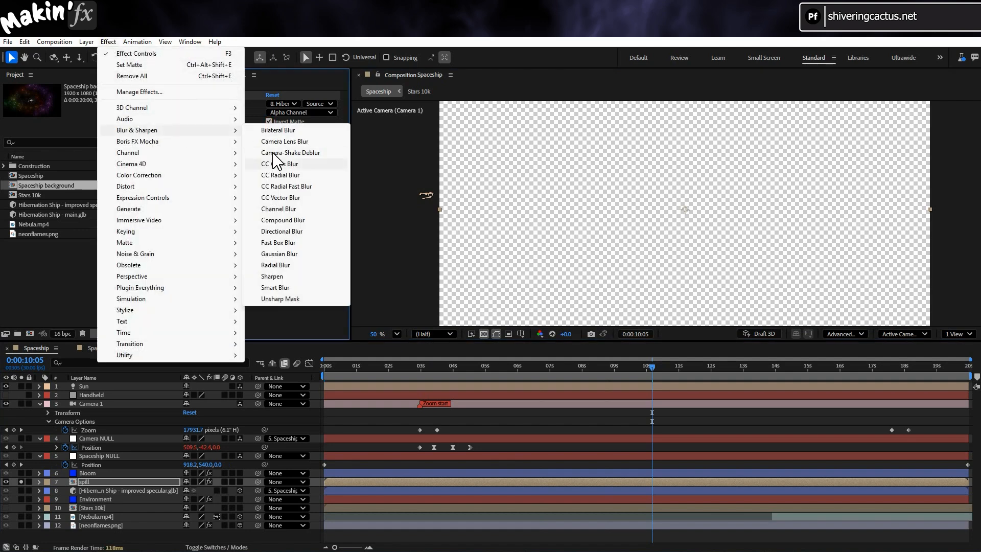
{"action": "left_click", "coordinate": [317, 242]}
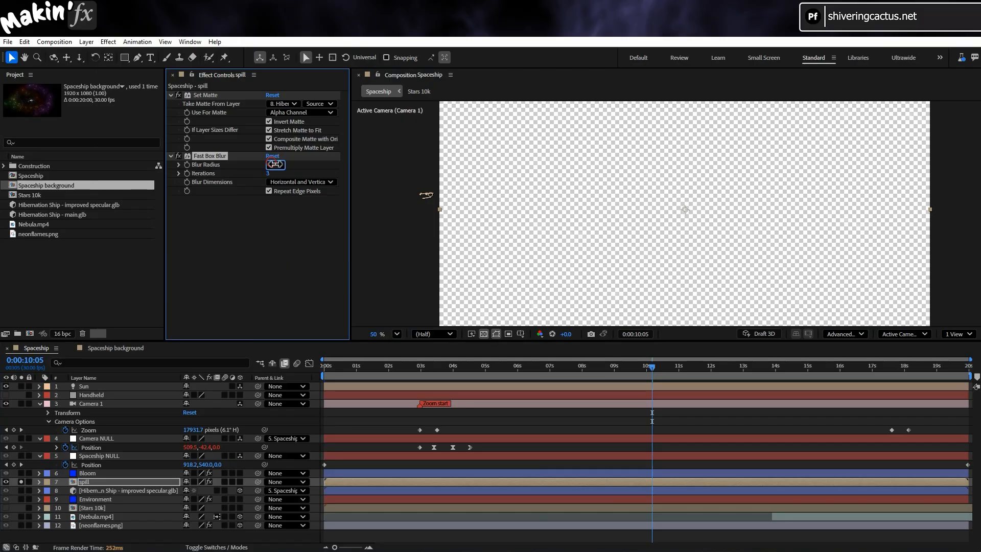
{"action": "type", "text": "3"}
{"action": "key", "text": "Return"}
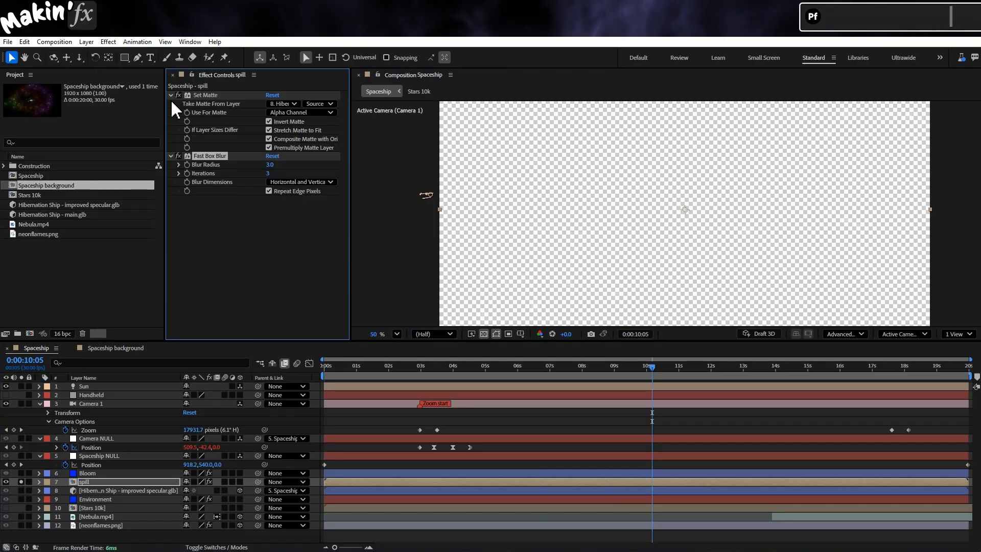
- Duplicate the Set Matte effect, place the copy below Fast Box Blur, and turn off its Invert Matte option
{"action": "left_click", "coordinate": [206, 95]}
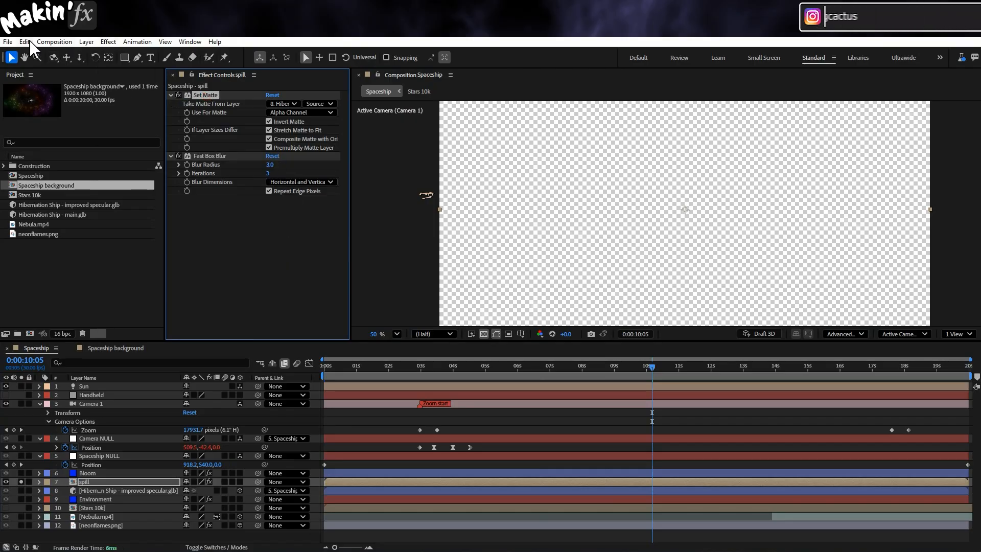
{"action": "left_click", "coordinate": [30, 43]}
{"action": "left_click", "coordinate": [82, 209]}
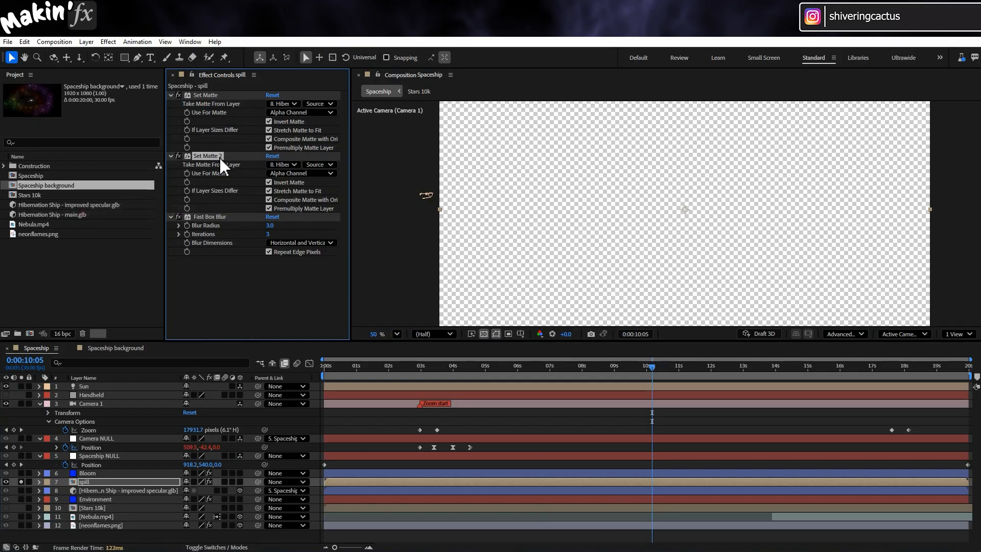
{"action": "left_click_drag", "start_coordinate": [220, 158], "coordinate": [225, 289]}
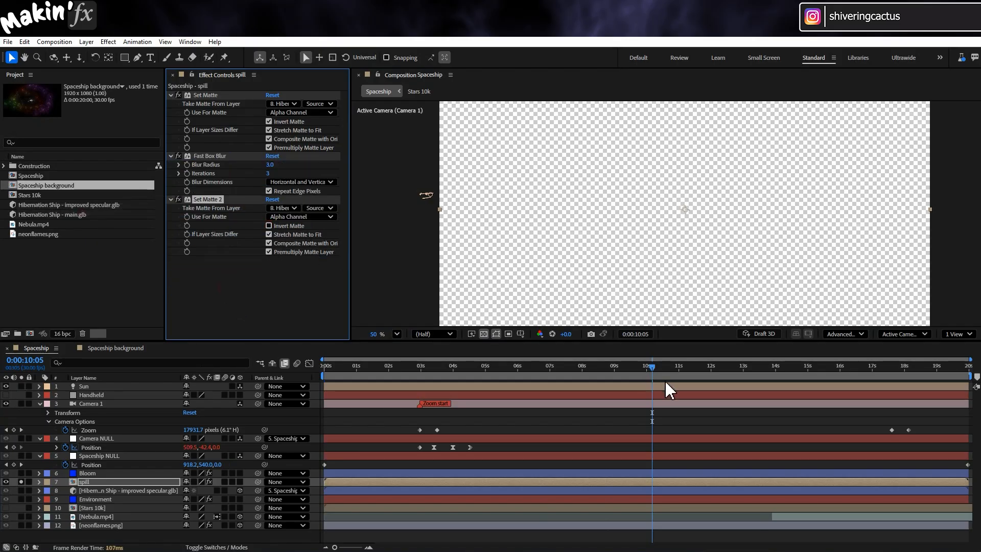
- Inspect the isolated spill edges at 0:00:16:04 and 0:00:04:05, then unsolo the spill layer
{"action": "left_click_drag", "start_coordinate": [707, 369], "coordinate": [844, 368]}
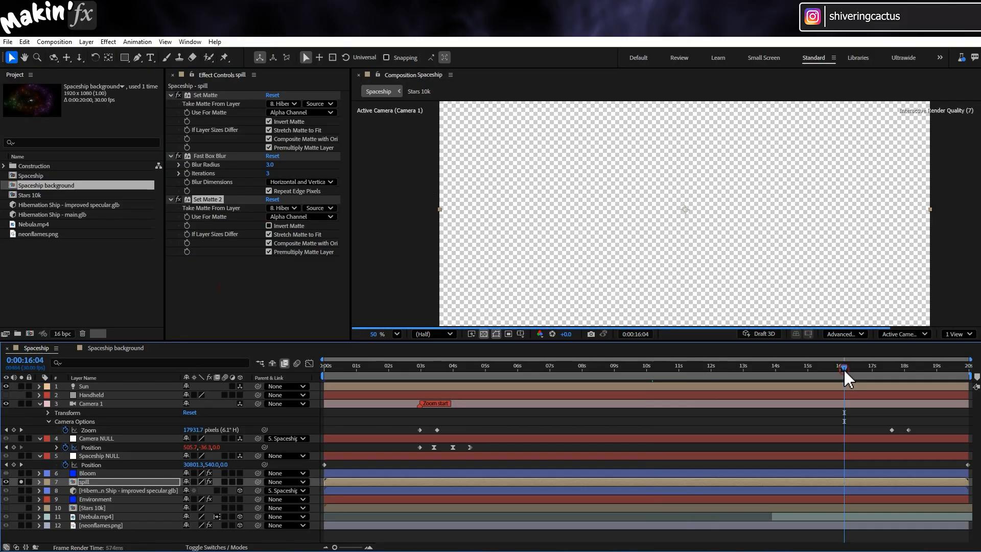
{"action": "left_click", "coordinate": [456, 367]}
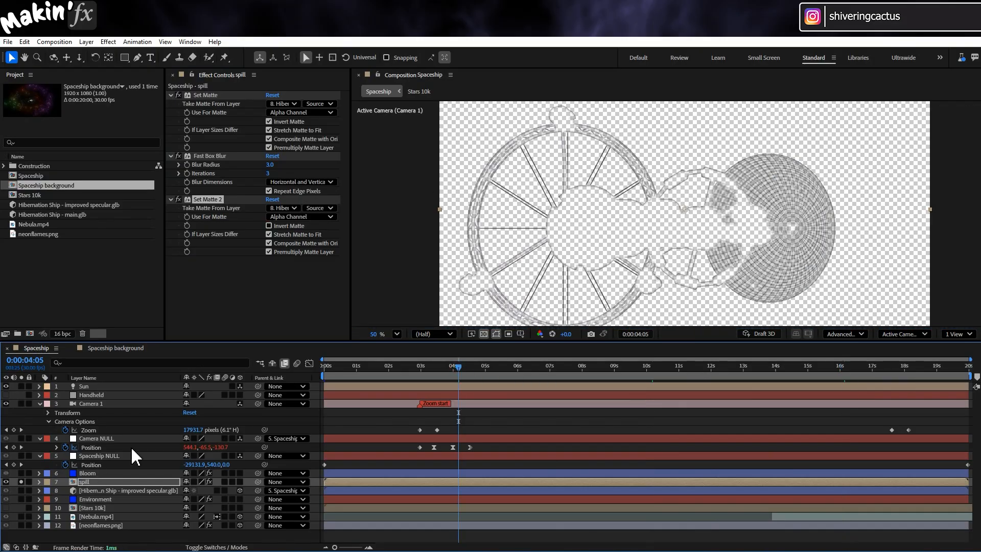
{"action": "left_click", "coordinate": [19, 481]}
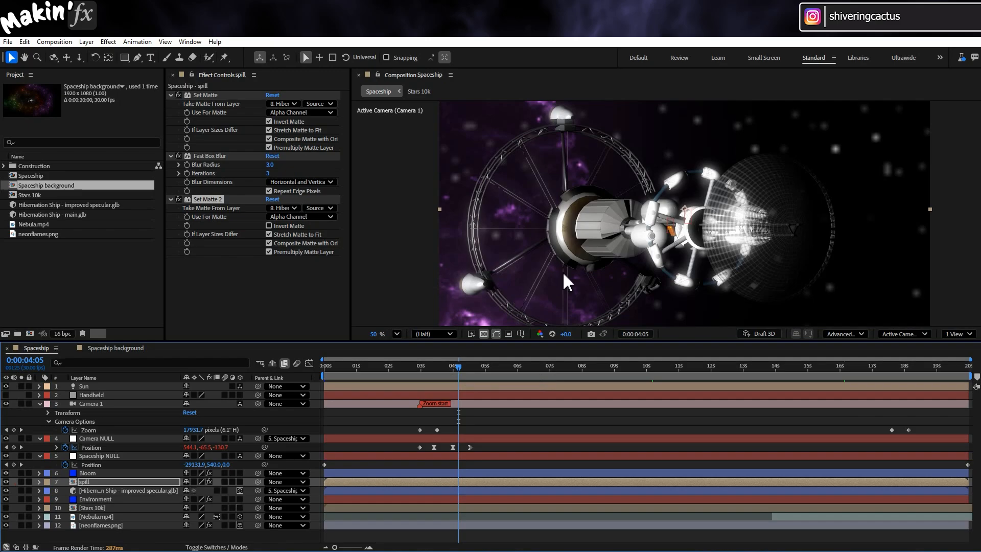
- Set the spill layer's blending mode to Screen
{"action": "left_click", "coordinate": [194, 547]}
{"action": "left_click", "coordinate": [193, 481]}
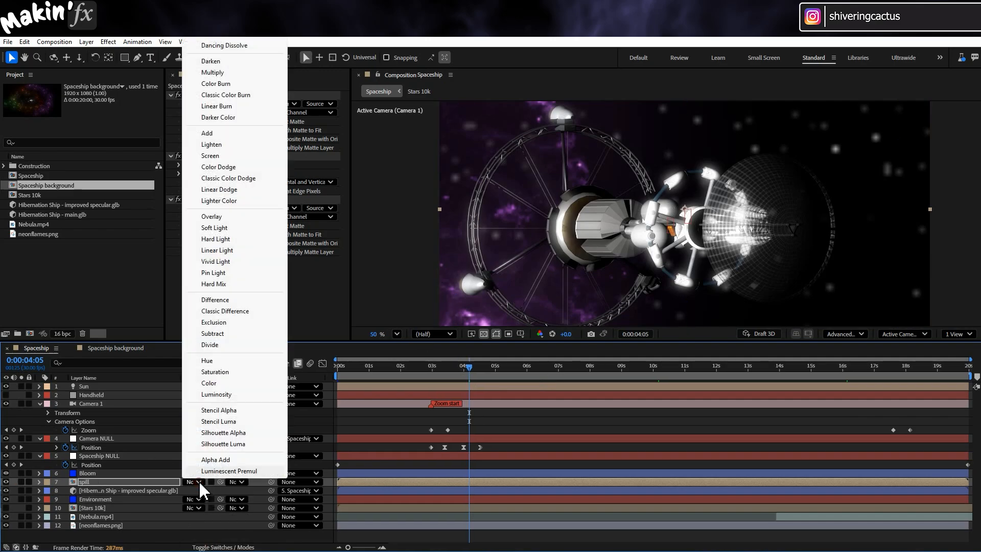
{"action": "left_click", "coordinate": [235, 155]}
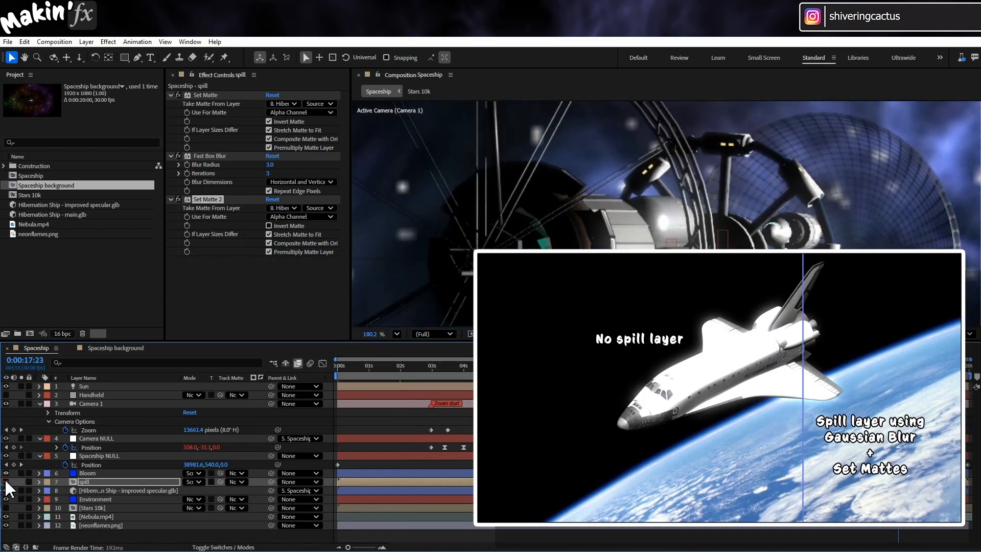
- Compare the ship's edges at 0:00:17:23 with the spill layer shown and hidden
{"action": "left_click", "coordinate": [5, 482]}
{"action": "left_click", "coordinate": [6, 481]}
{"action": "left_click", "coordinate": [6, 482]}
{"action": "left_click", "coordinate": [6, 481]}
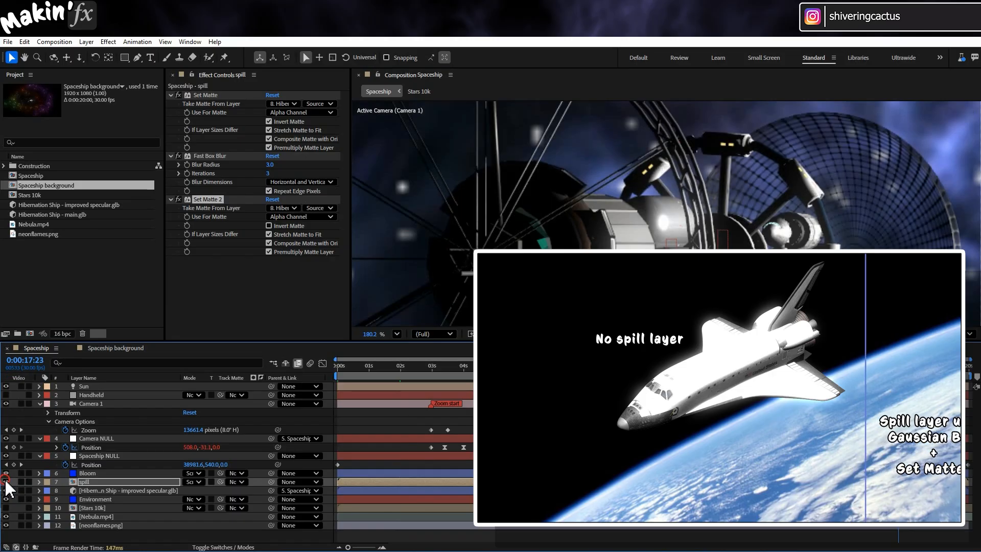
{"action": "left_click", "coordinate": [5, 482]}
{"action": "left_click", "coordinate": [6, 482]}
{"action": "left_click", "coordinate": [6, 482]}
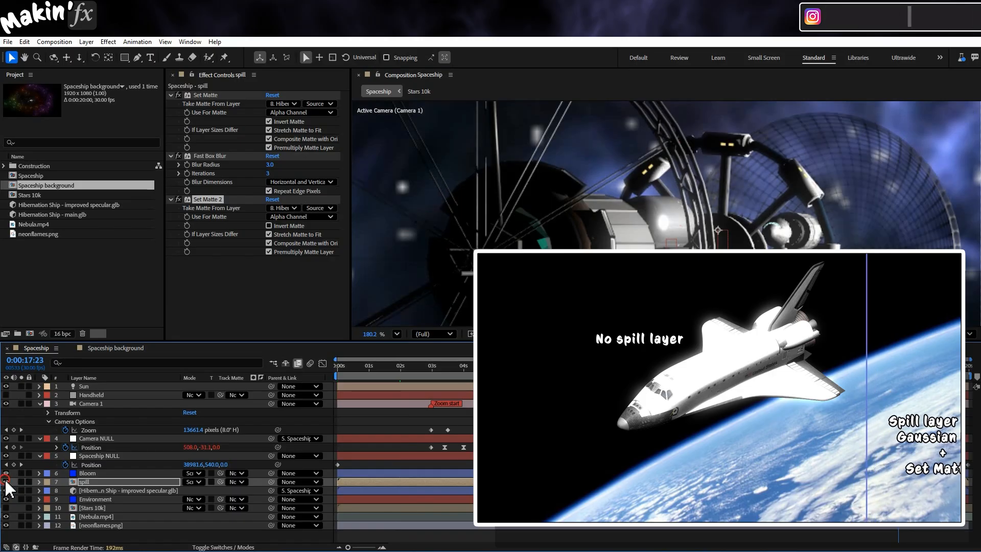
{"action": "left_click", "coordinate": [6, 482]}
{"action": "left_click", "coordinate": [6, 481]}
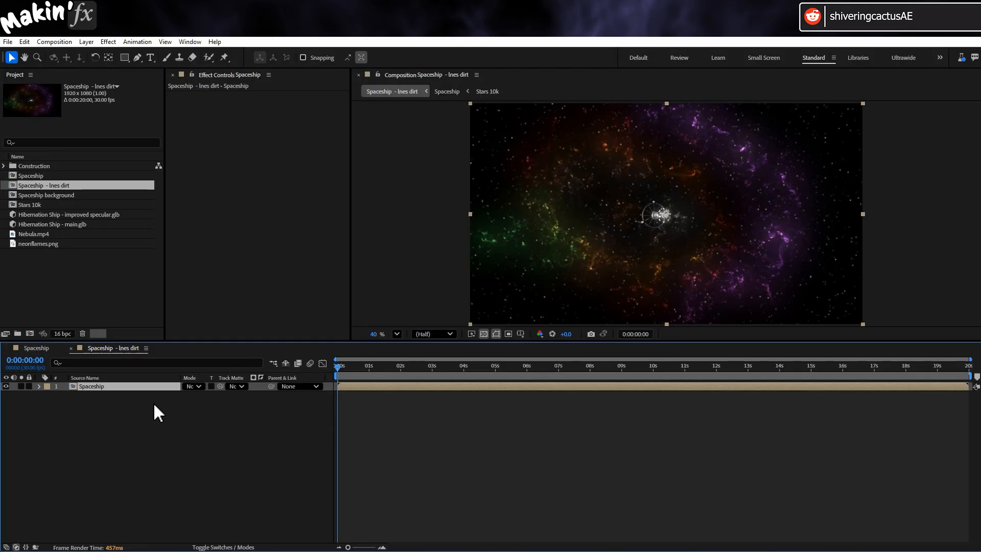
- Duplicate the Spaceship layer in the lens dirt composition and rename the upper copy Luma Matte
{"action": "key", "text": "ctrl+d"}
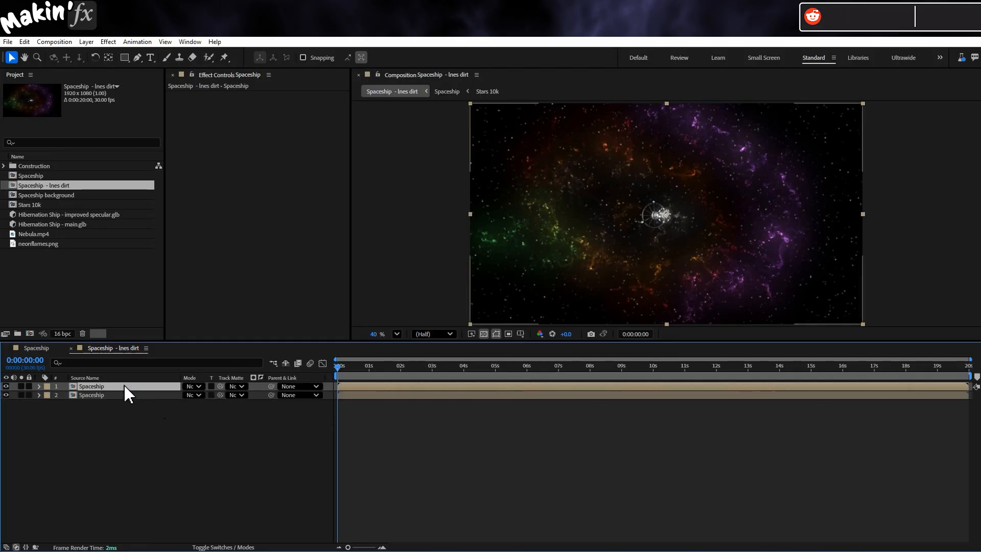
{"action": "key", "text": "Return"}
{"action": "type", "text": "Luma Matte"}
{"action": "key", "text": "Return"}
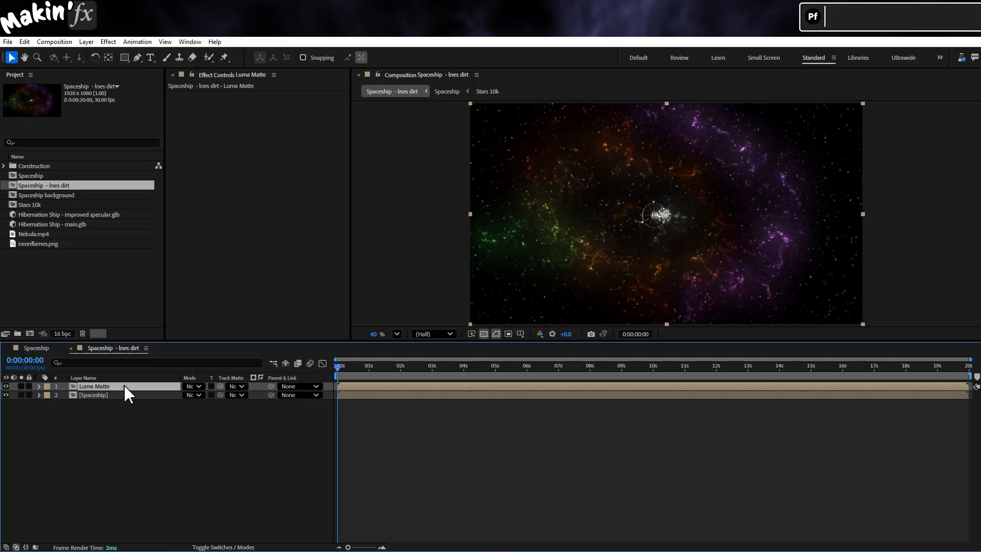
- Apply a Fast Box Blur to the Luma Matte layer with a blur radius of 100
{"action": "left_click", "coordinate": [108, 41]}
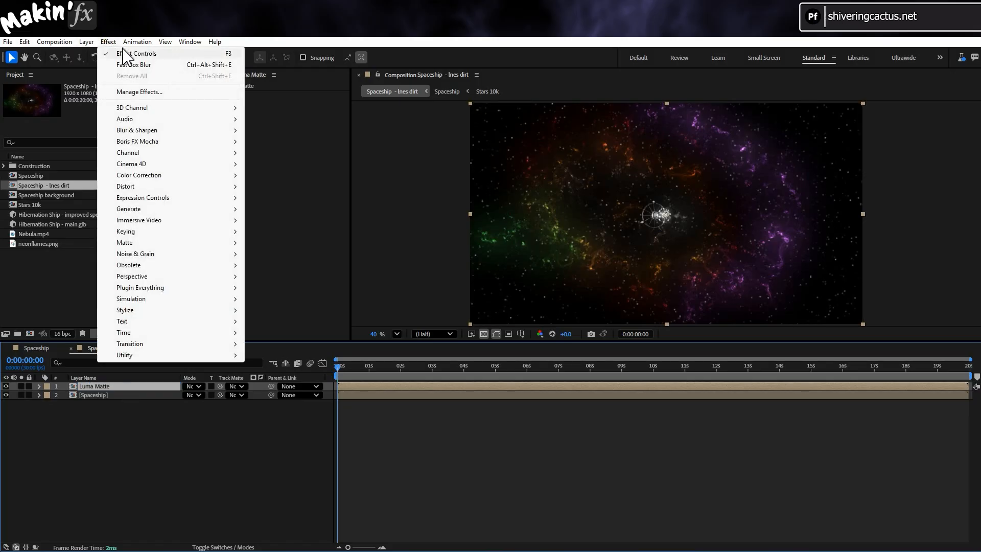
{"action": "mouse_move", "coordinate": [161, 135]}
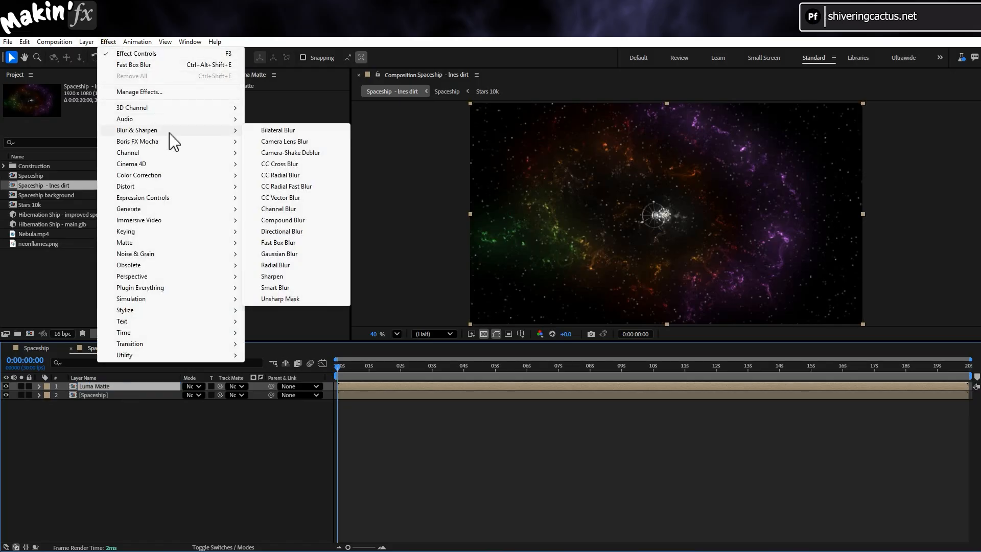
{"action": "left_click", "coordinate": [300, 243]}
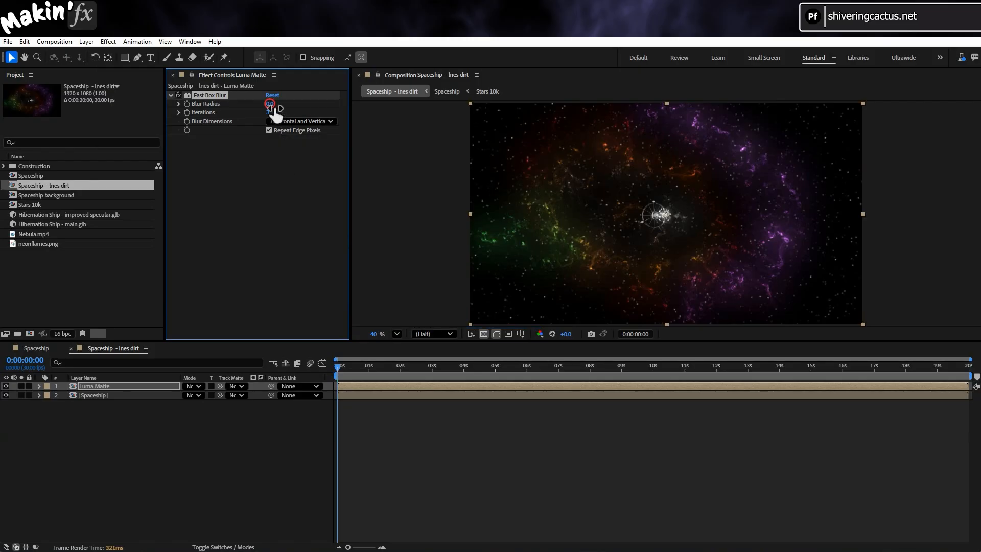
{"action": "type", "text": "100"}
{"action": "key", "text": "Return"}
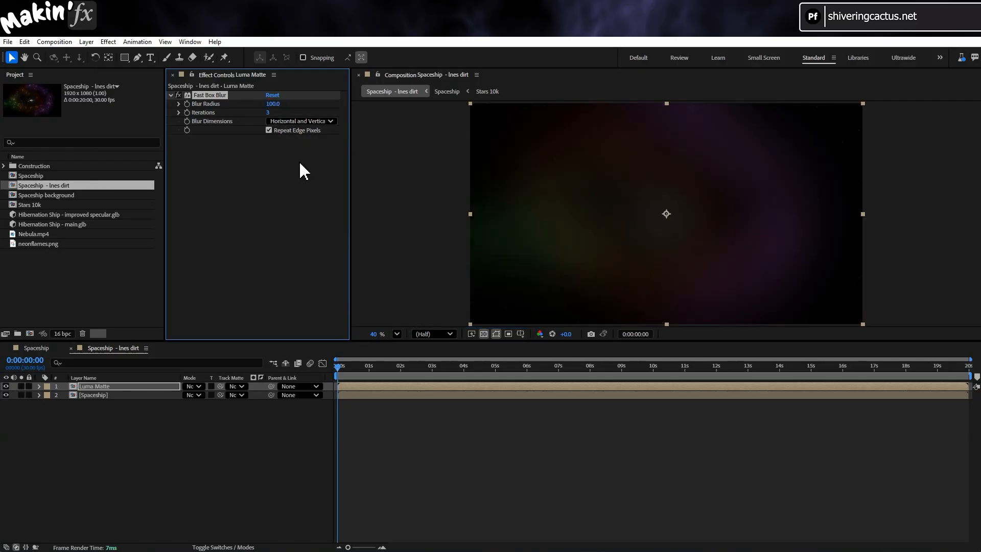
- Inspect the lens dirt composition at 0:00:07:20 with the transparency grid turned off
{"action": "left_click_drag", "start_coordinate": [517, 367], "coordinate": [579, 367]}
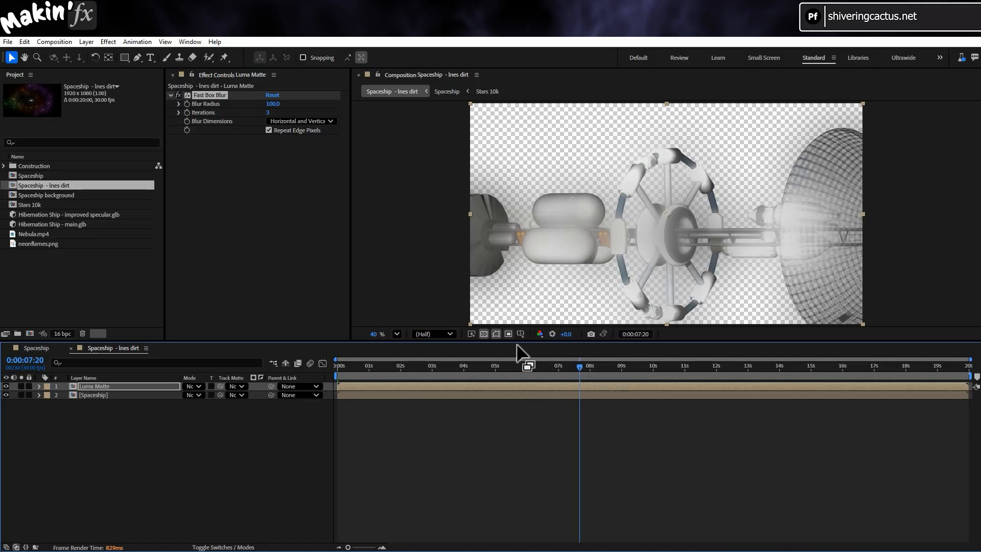
{"action": "left_click", "coordinate": [484, 335]}
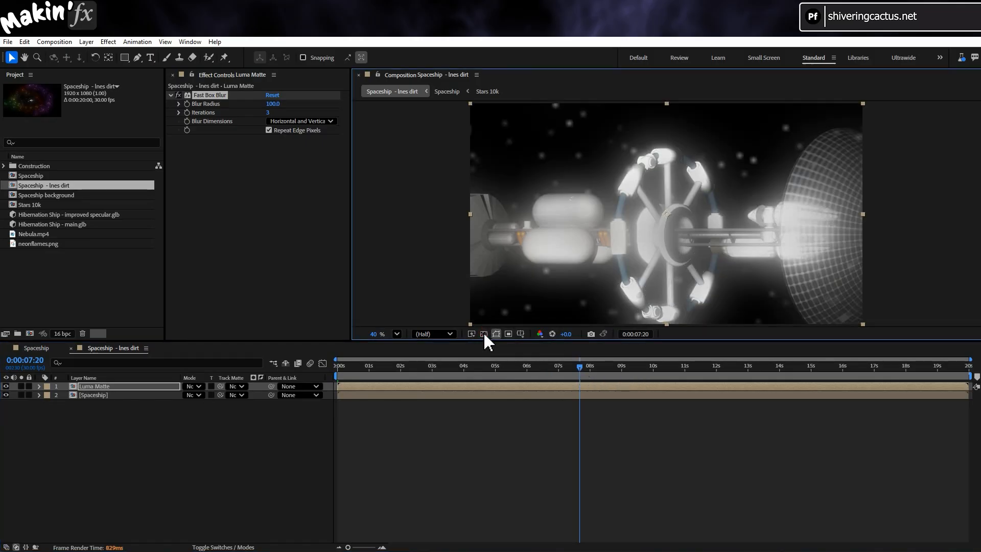
- Apply a Levels effect to the Luma Matte layer, solo the layer and lower Input White to about 15035
{"action": "left_click", "coordinate": [562, 366]}
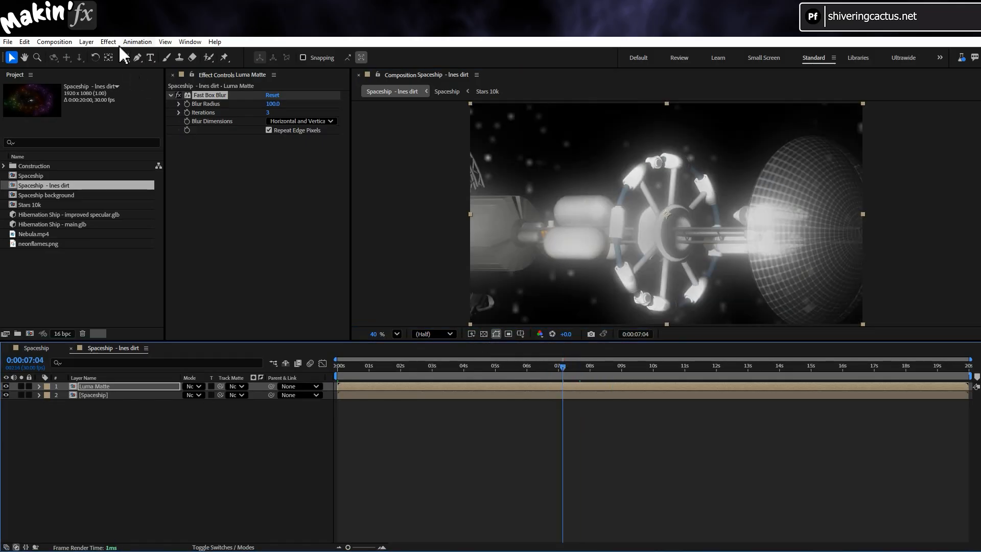
{"action": "left_click", "coordinate": [108, 42]}
{"action": "mouse_move", "coordinate": [163, 175]}
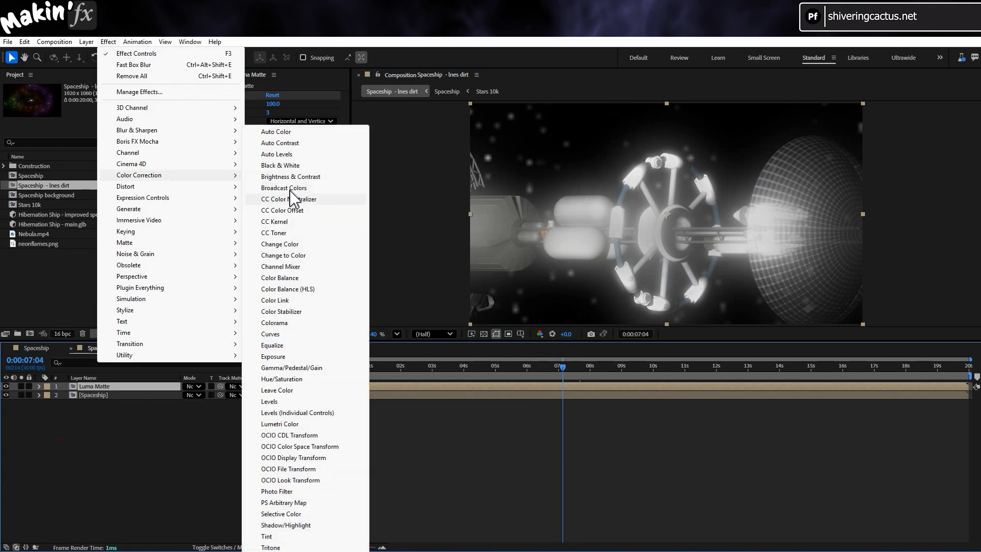
{"action": "left_click", "coordinate": [286, 402]}
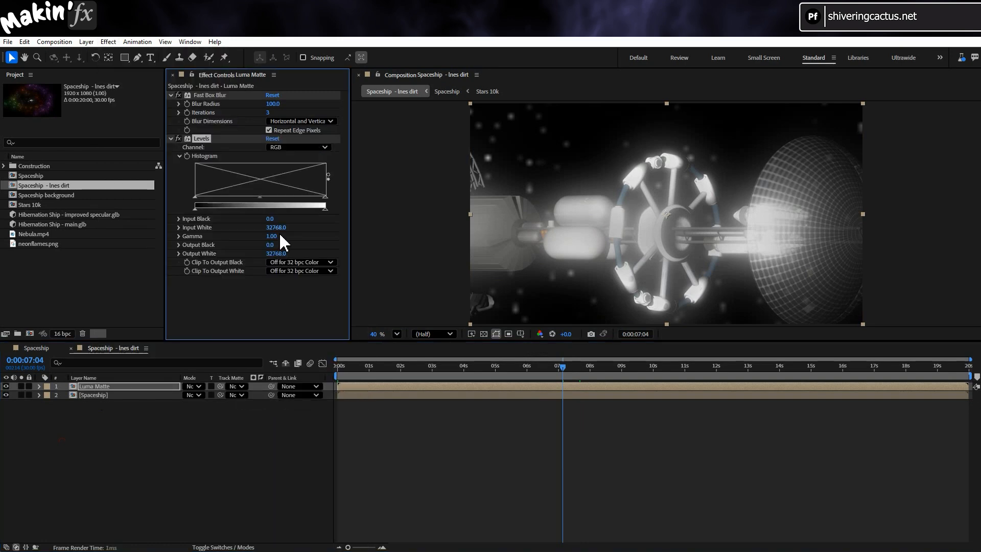
{"action": "left_click_drag", "start_coordinate": [275, 228], "coordinate": [258, 229]}
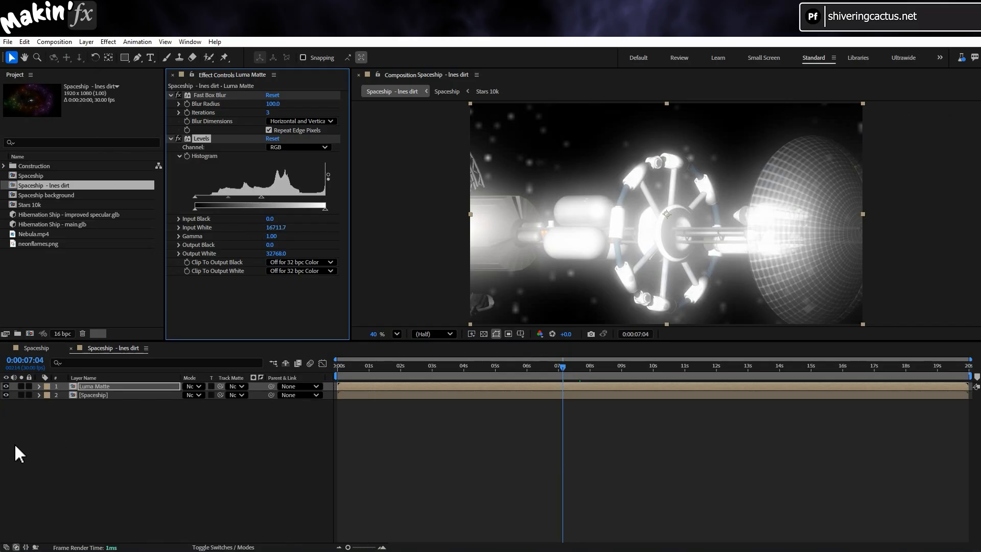
{"action": "left_click", "coordinate": [21, 387]}
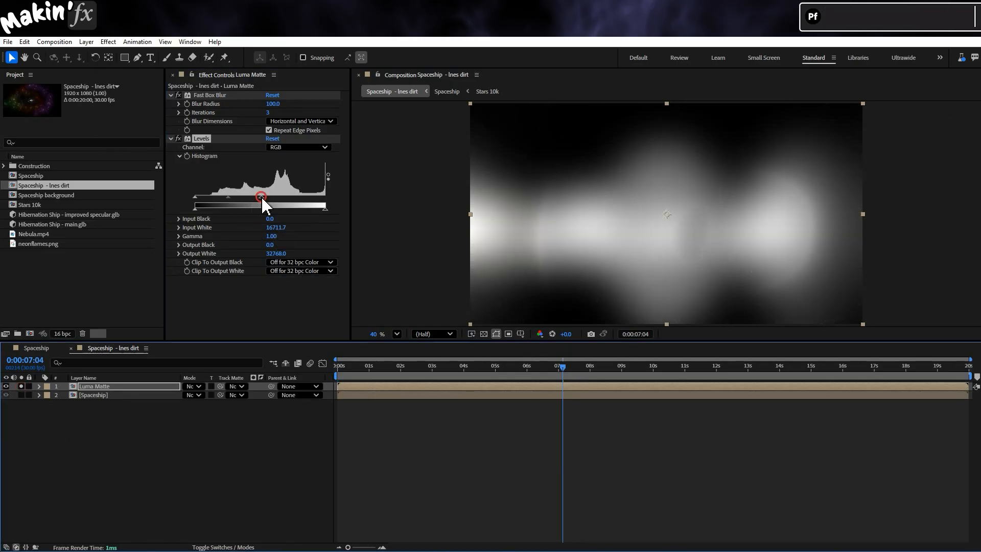
{"action": "left_click_drag", "start_coordinate": [261, 198], "coordinate": [255, 200]}
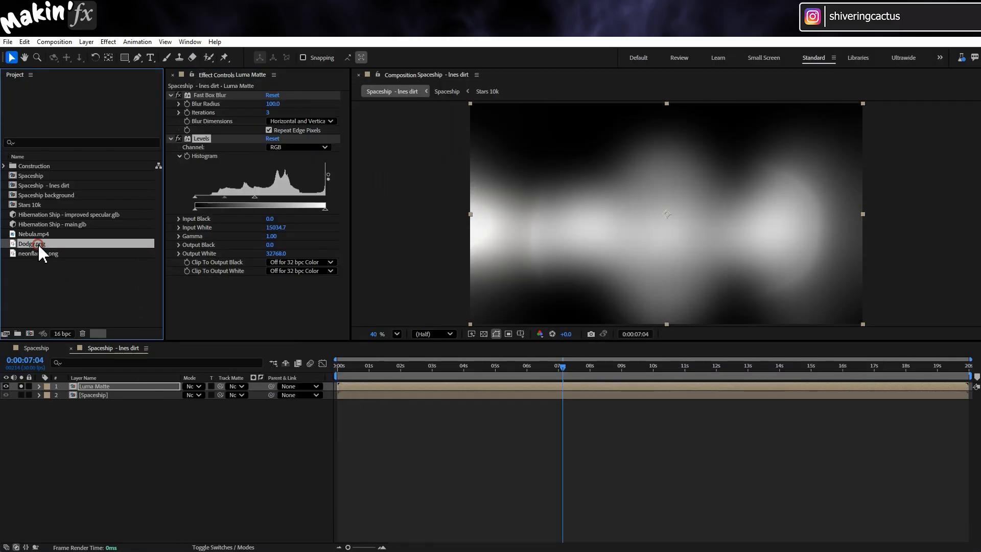
- Place Dodgy.png above the Luma Matte layer and apply a Camera Lens Blur with a blur radius of 20
{"action": "left_click_drag", "start_coordinate": [38, 243], "coordinate": [32, 397]}
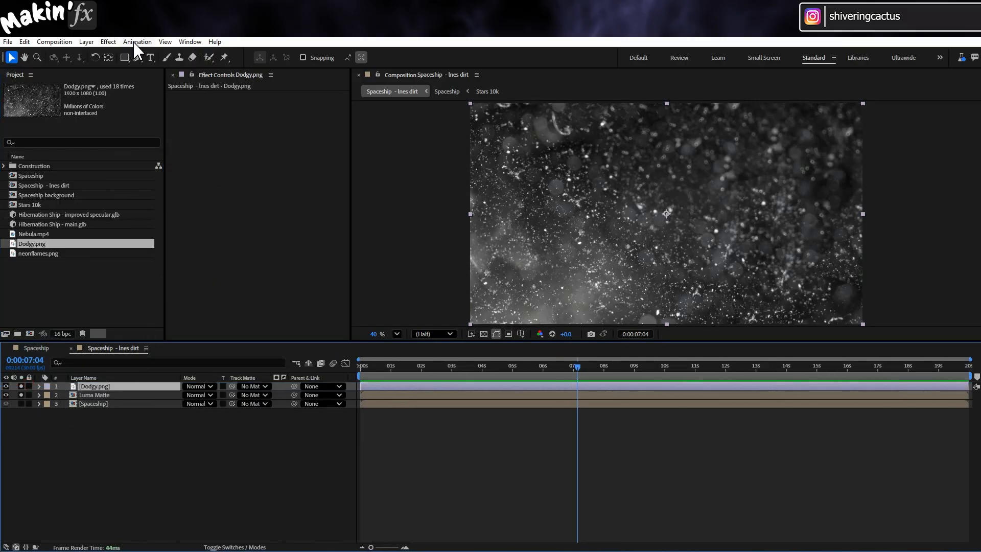
{"action": "left_click", "coordinate": [109, 42]}
{"action": "mouse_move", "coordinate": [140, 130]}
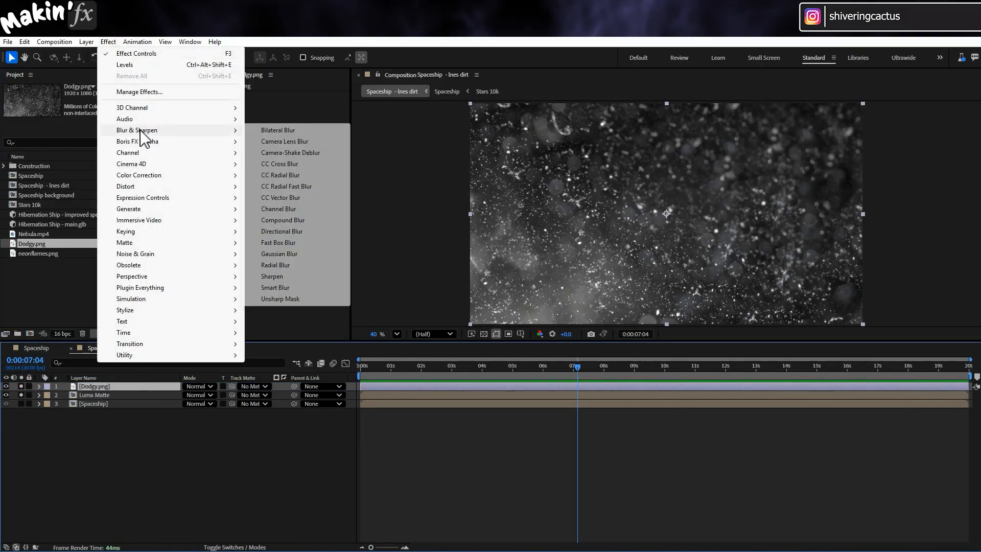
{"action": "left_click", "coordinate": [323, 141]}
{"action": "left_click", "coordinate": [274, 104]}
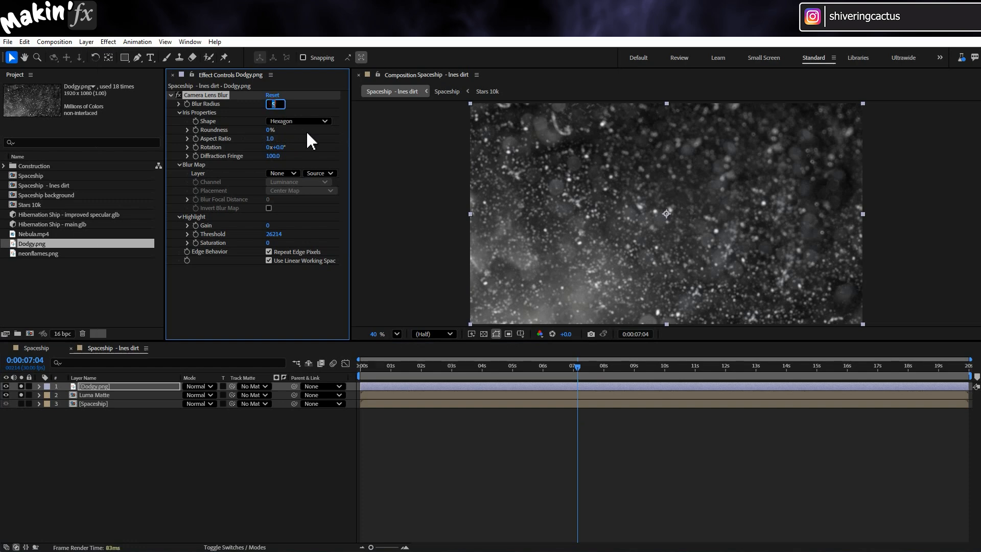
{"action": "type", "text": "20"}
{"action": "key", "text": "Return"}
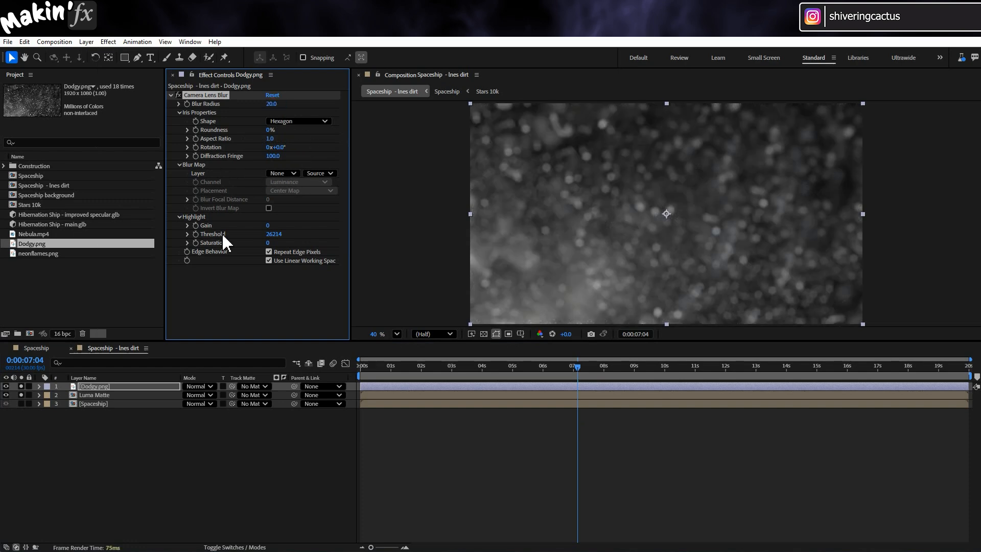
- Assign the Luma Matte layer as a luma track matte for Dodgy.png and check the matted dirt back to 0:00:00:00
{"action": "left_click_drag", "start_coordinate": [231, 386], "coordinate": [124, 394]}
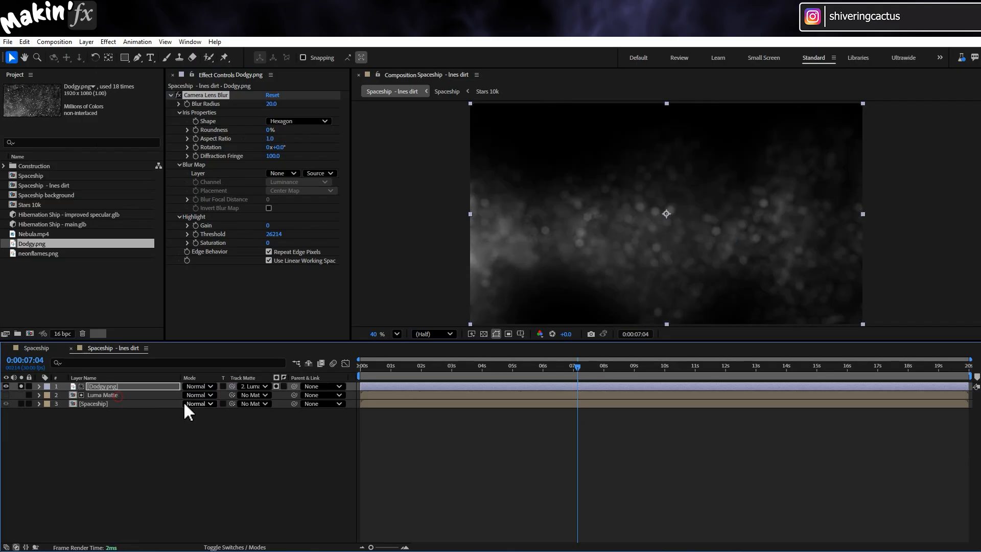
{"action": "left_click", "coordinate": [276, 387]}
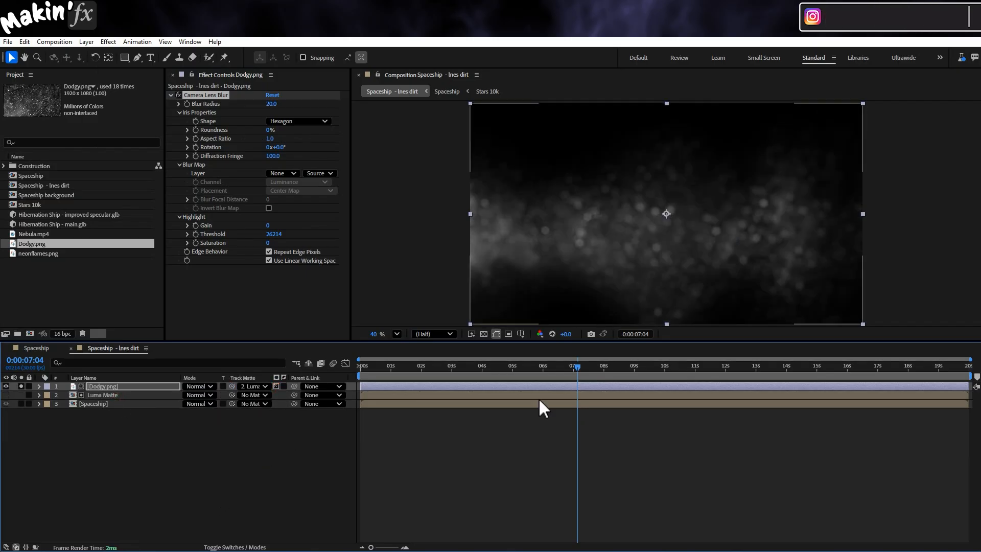
{"action": "left_click_drag", "start_coordinate": [543, 366], "coordinate": [495, 370]}
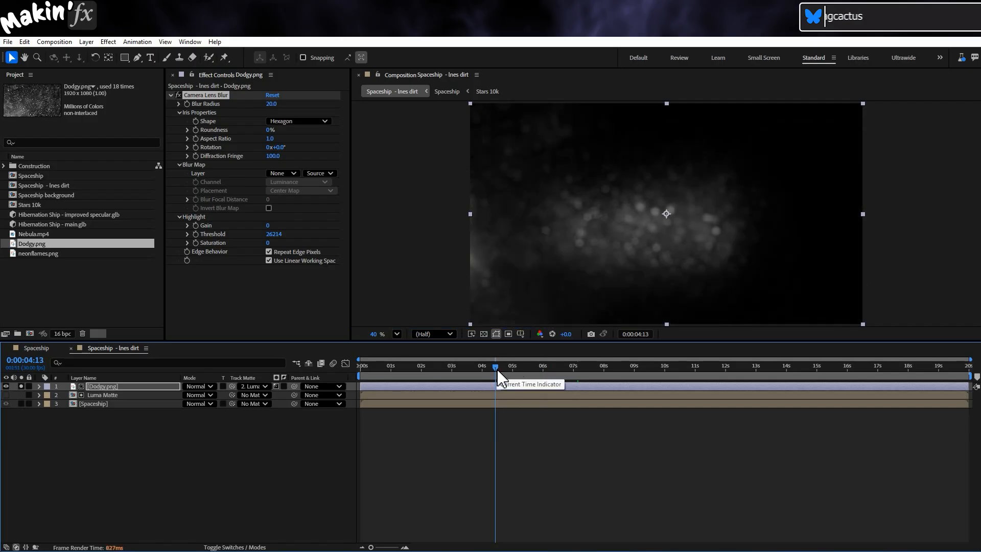
{"action": "left_click", "coordinate": [417, 368]}
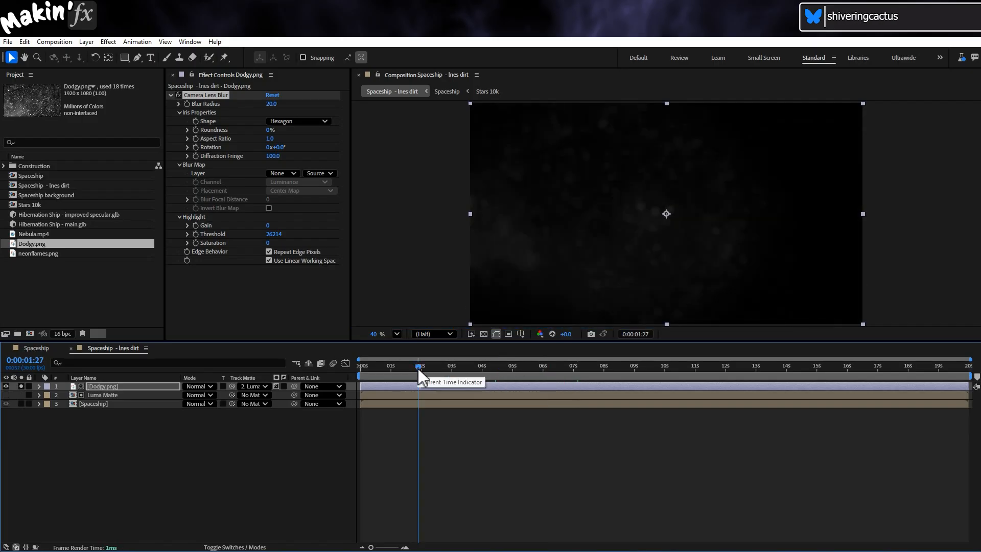
{"action": "left_click_drag", "start_coordinate": [417, 369], "coordinate": [305, 376]}
- Apply CC Radial Fast Blur with default settings to the Dodgy.png layer
{"action": "left_click", "coordinate": [118, 388]}
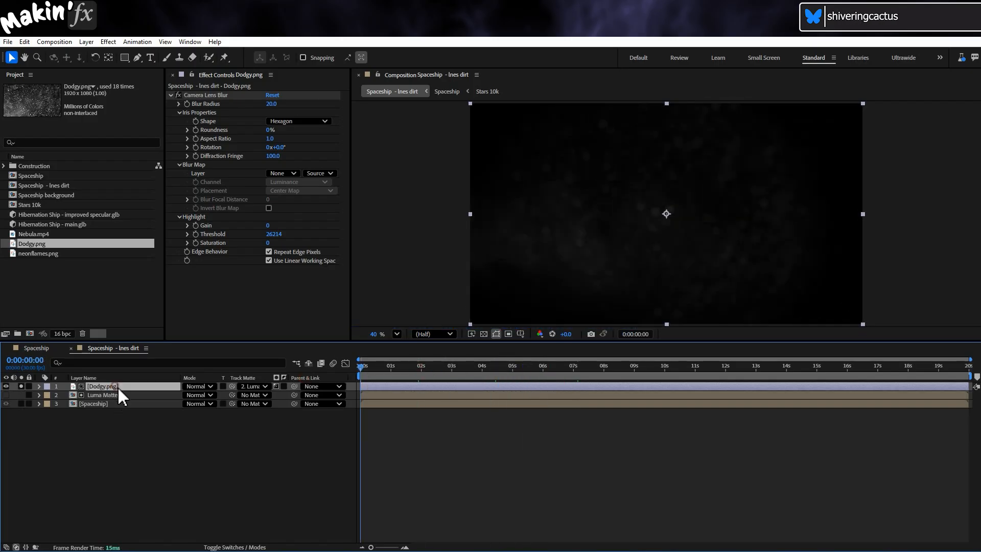
{"action": "left_click", "coordinate": [108, 42]}
{"action": "mouse_move", "coordinate": [153, 131]}
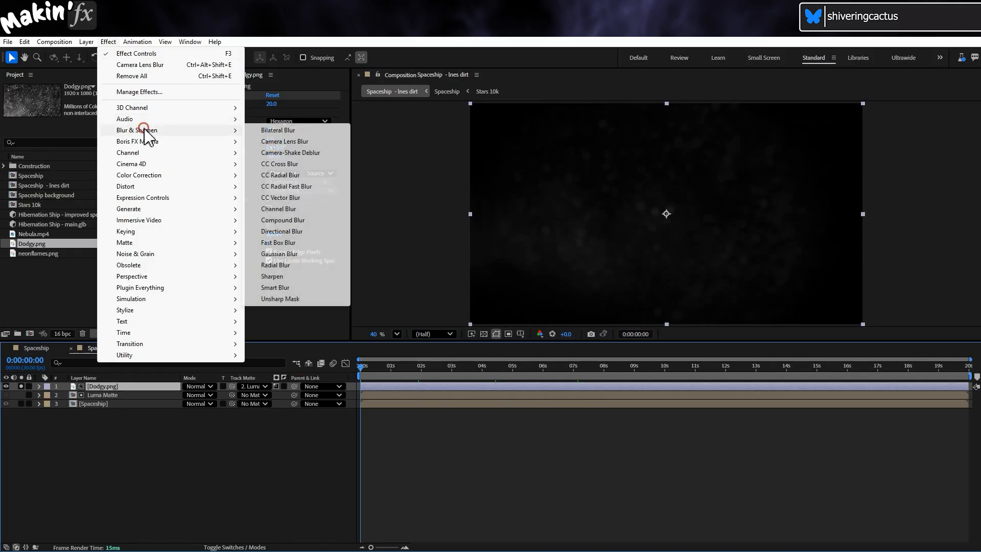
{"action": "left_click", "coordinate": [327, 188]}
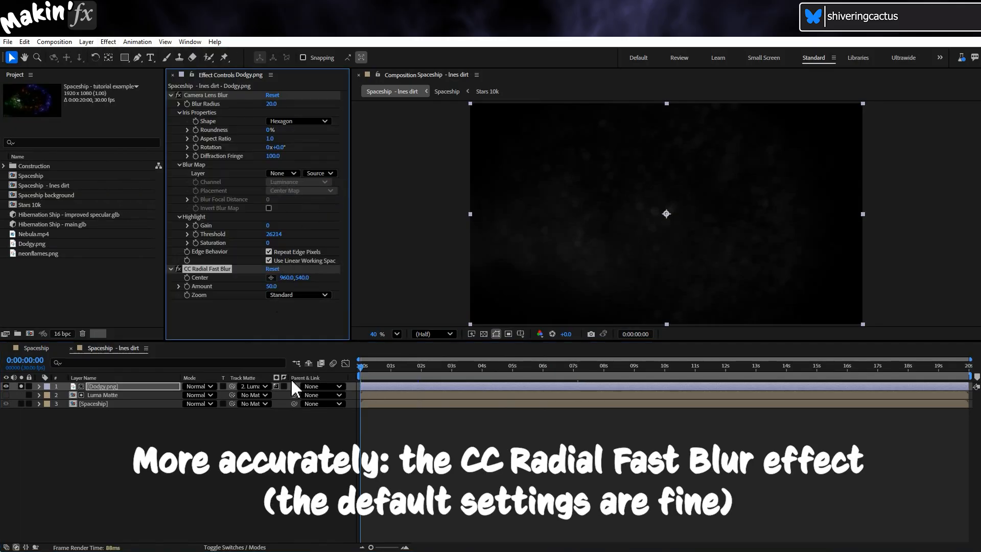
- Apply Optics Compensation to Dodgy.png with Reverse Lens Distortion enabled and a field of view of about 20
{"action": "left_click", "coordinate": [118, 386]}
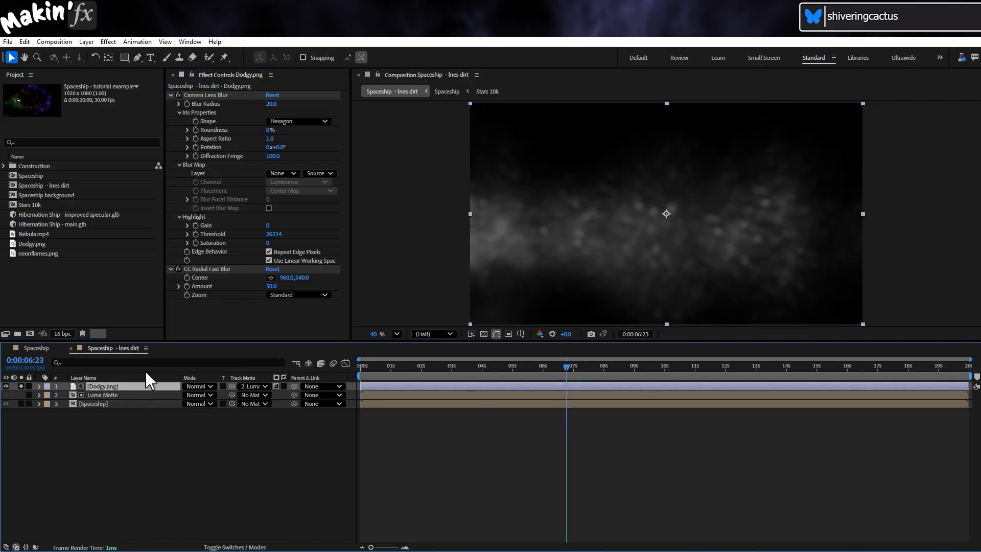
{"action": "left_click", "coordinate": [109, 41]}
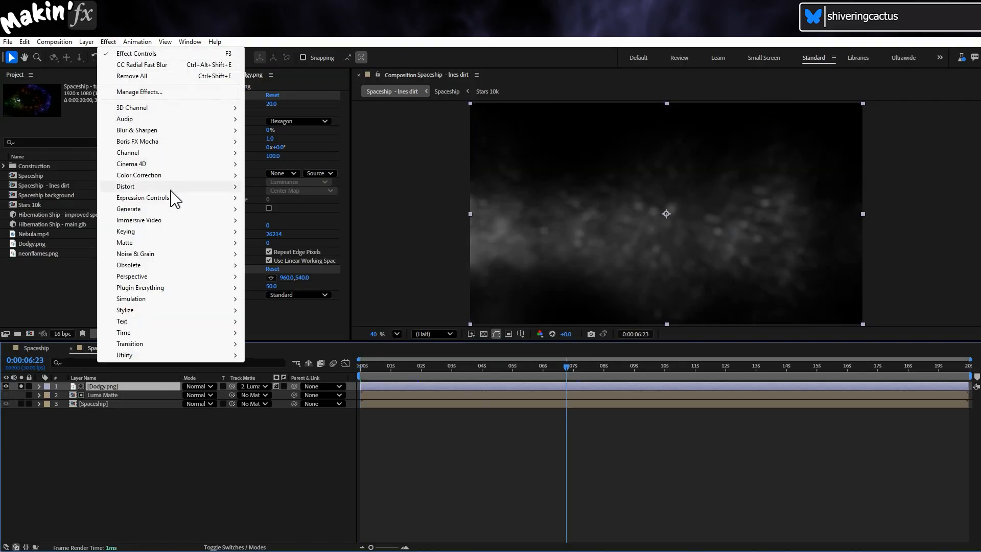
{"action": "mouse_move", "coordinate": [187, 186]}
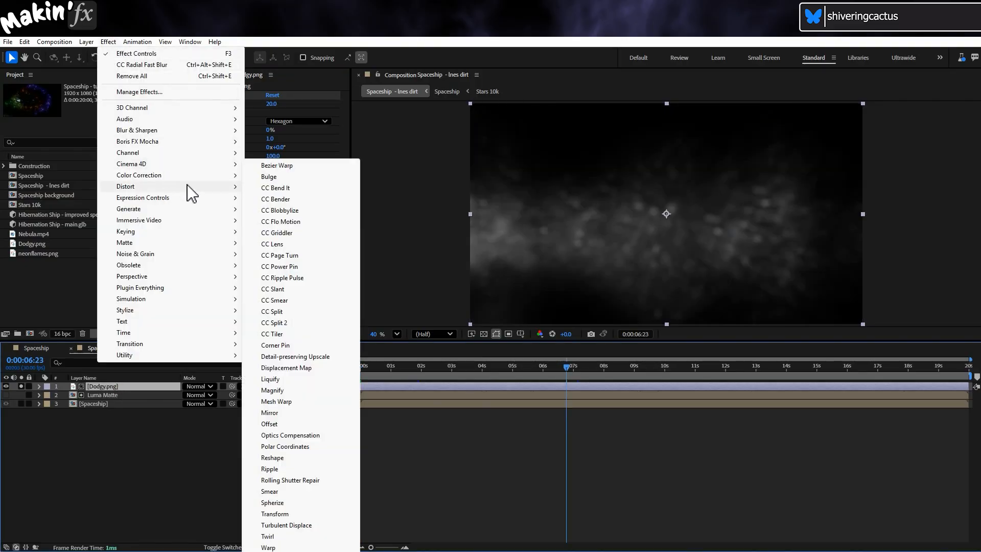
{"action": "left_click", "coordinate": [337, 437]}
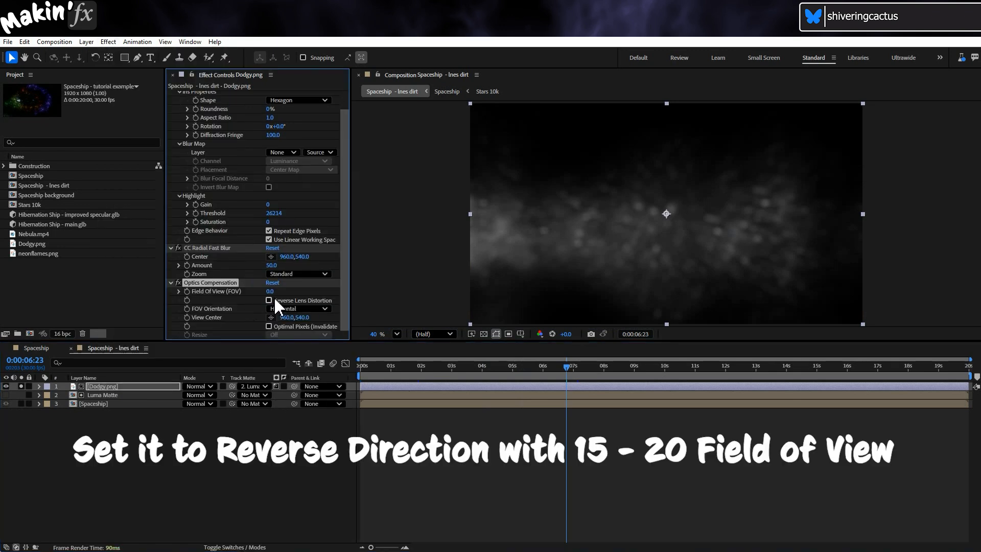
{"action": "left_click_drag", "start_coordinate": [269, 290], "coordinate": [365, 293]}
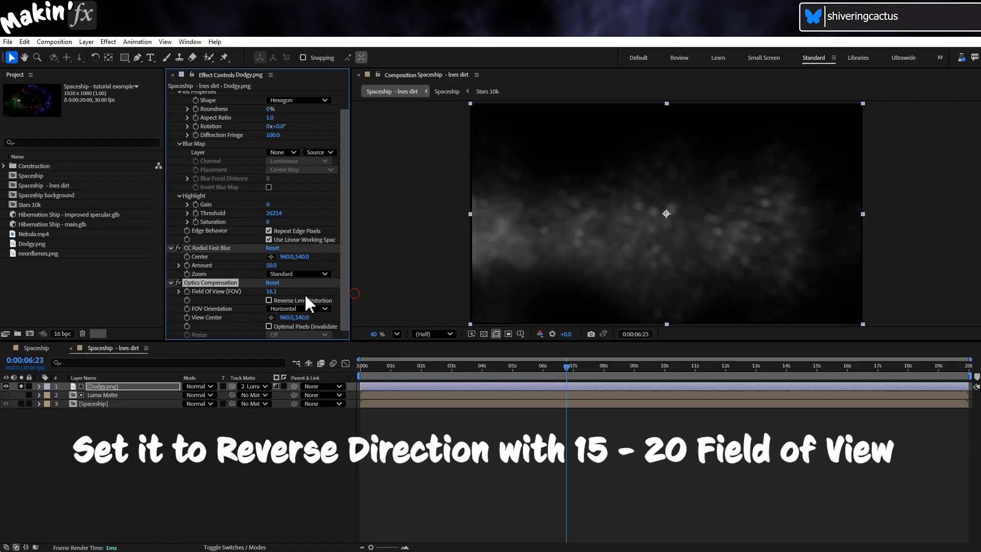
{"action": "left_click", "coordinate": [269, 299]}
{"action": "left_click_drag", "start_coordinate": [276, 292], "coordinate": [293, 290]}
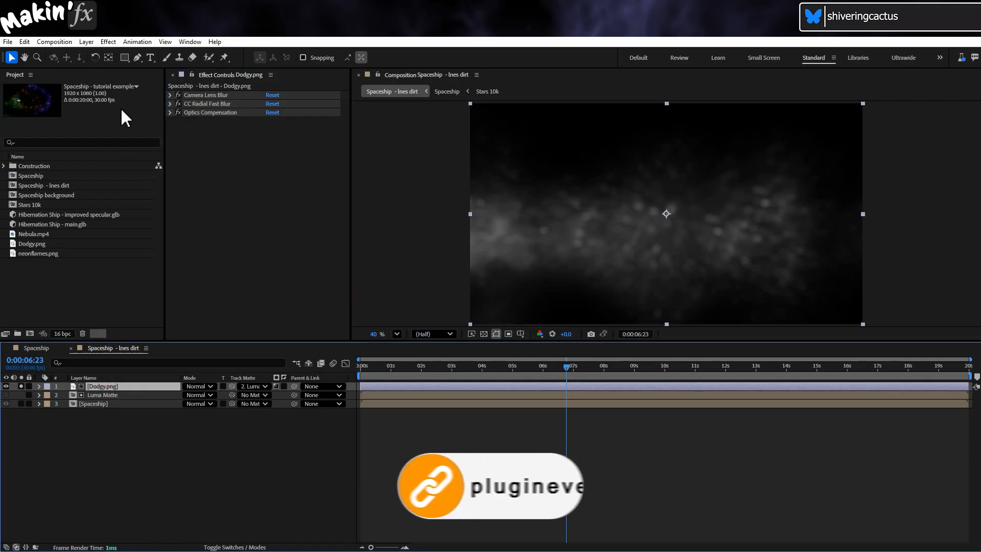
- Apply Quick Chromatic Aberration 3 to Dodgy.png and set its transform position to 7.5
{"action": "left_click", "coordinate": [113, 43]}
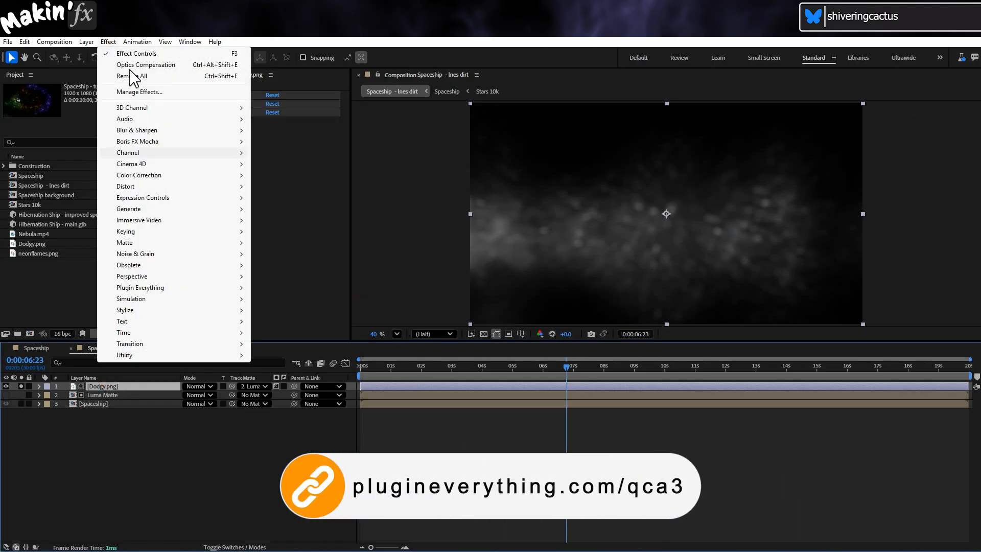
{"action": "mouse_move", "coordinate": [250, 288]}
{"action": "left_click", "coordinate": [286, 287]}
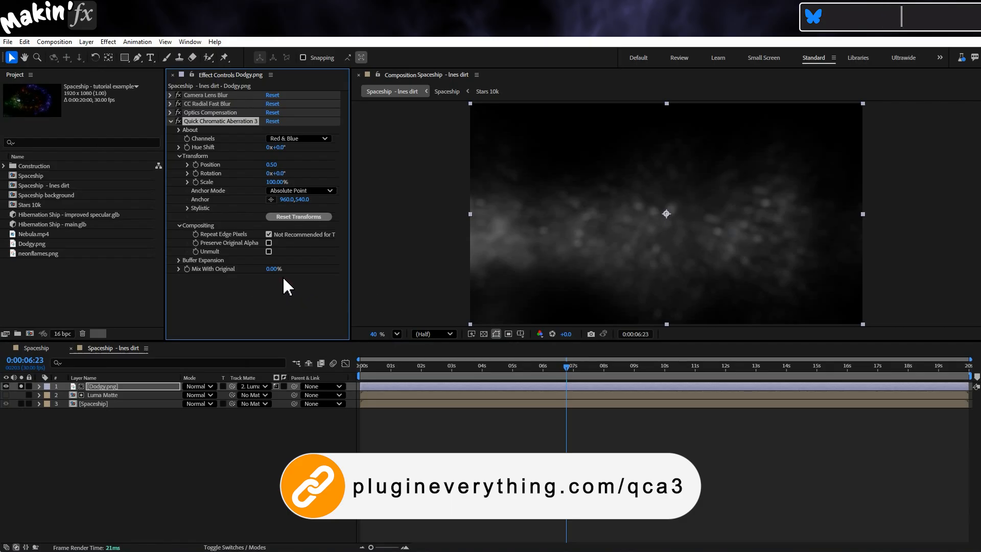
{"action": "scroll", "coordinate": [629, 241], "scroll_direction": "up", "scroll_amount": 3}
{"action": "left_click_drag", "start_coordinate": [275, 165], "coordinate": [286, 165]}
{"action": "left_click", "coordinate": [276, 164]}
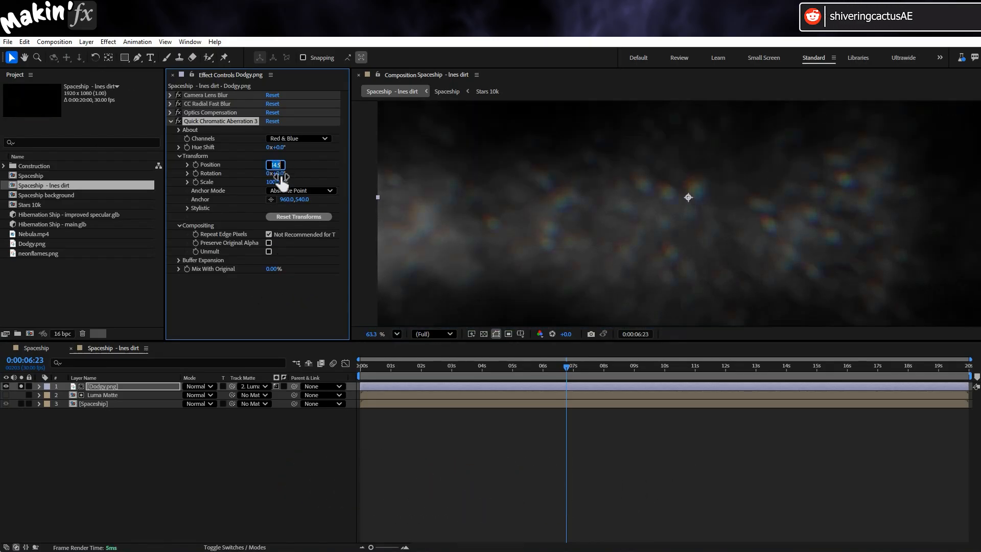
{"action": "type", "text": "7.5"}
{"action": "key", "text": "Return"}
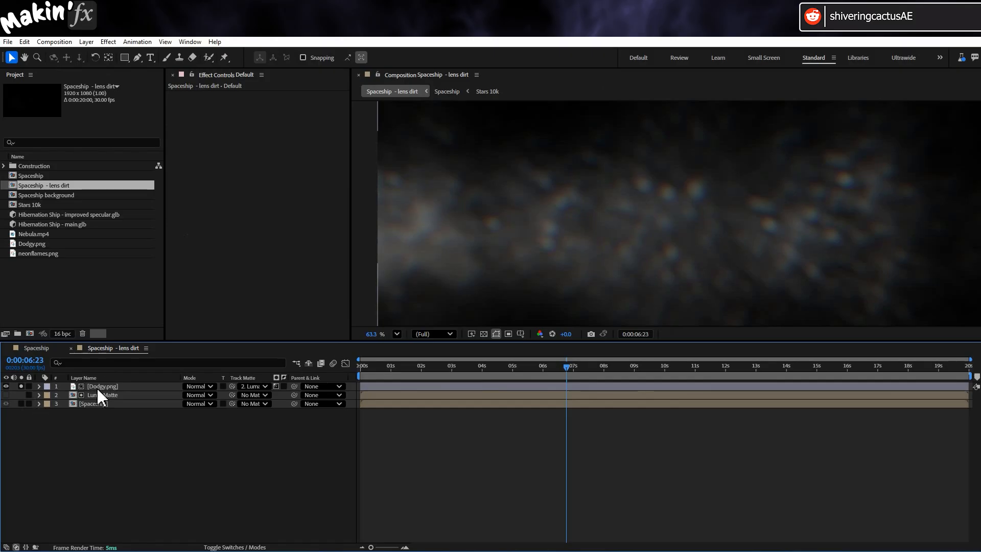
- Unsolo Dodgy.png, duplicate it and set the upper copy's track matte to none
{"action": "left_click", "coordinate": [21, 386]}
{"action": "left_click", "coordinate": [128, 386]}
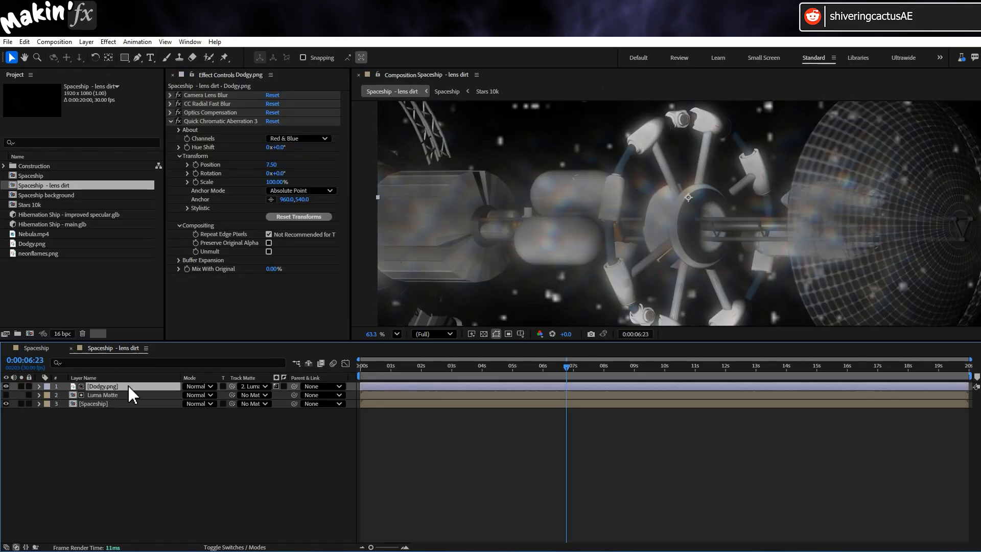
{"action": "key", "text": "ctrl+d"}
{"action": "left_click", "coordinate": [250, 386]}
{"action": "left_click", "coordinate": [270, 397]}
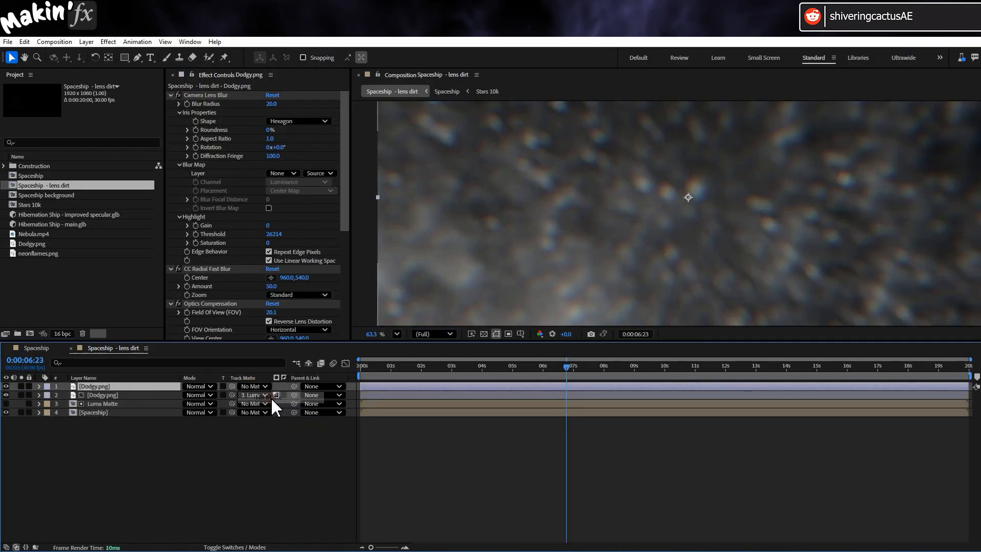
- Remove every effect except Camera Lens Blur from the upper Dodgy.png copy
{"action": "key", "text": "Delete"}
{"action": "left_click", "coordinate": [214, 268]}
{"action": "key", "text": "Delete"}
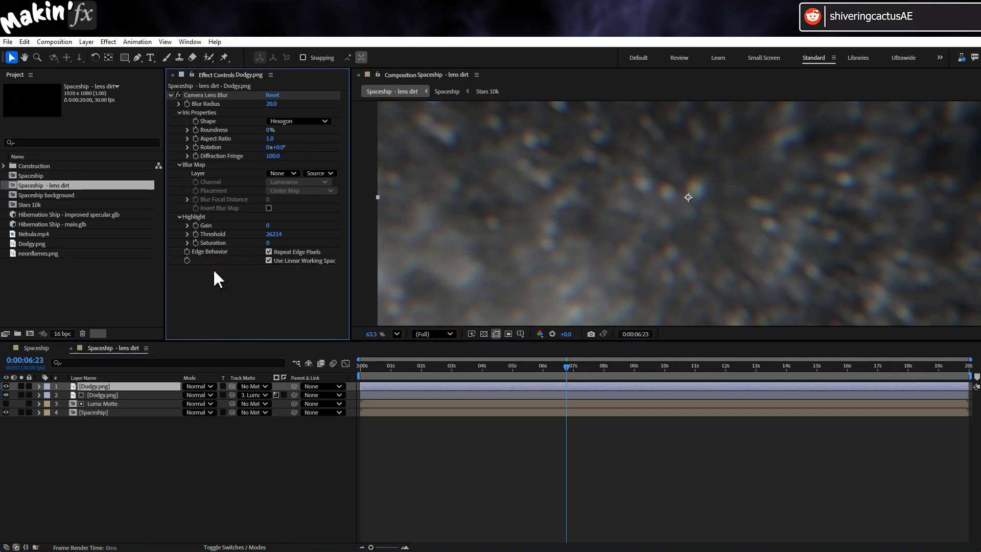
- Add a full-frame elliptical mask to the upper Dodgy.png layer and set its mode to Subtract
{"action": "left_click_drag", "start_coordinate": [124, 58], "coordinate": [154, 81]}
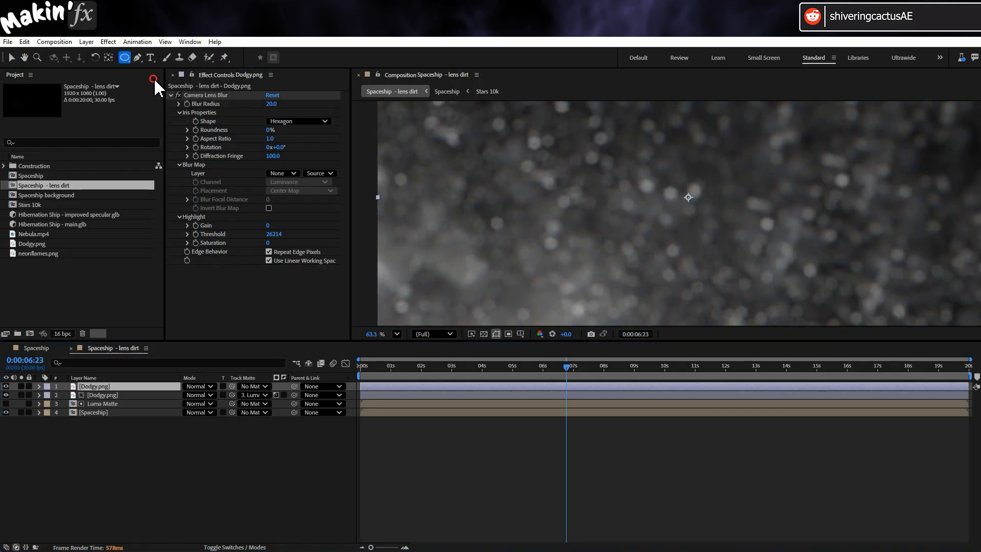
{"action": "double_click", "coordinate": [123, 57]}
{"action": "scroll", "coordinate": [580, 219], "scroll_direction": "down", "scroll_amount": 3}
{"action": "key", "text": "v"}
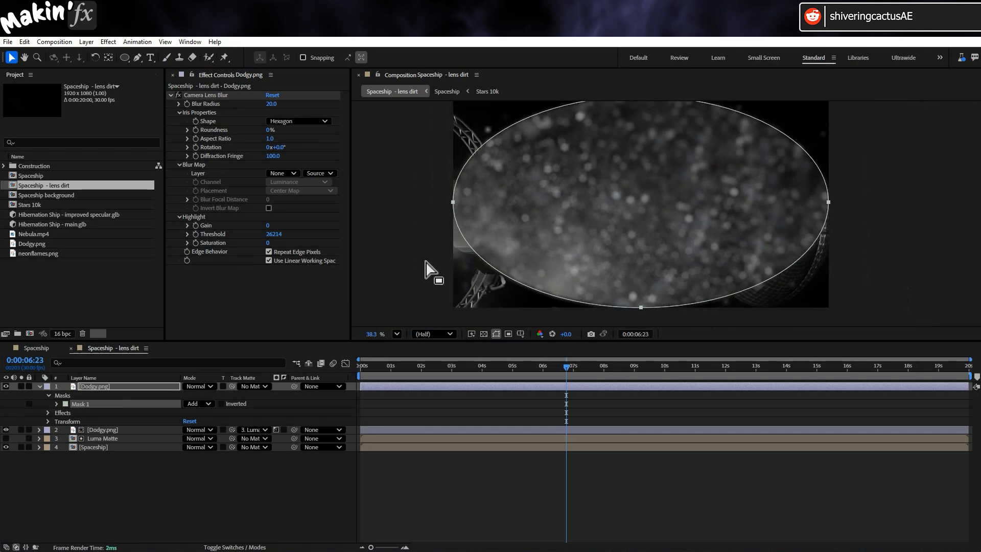
{"action": "left_click", "coordinate": [194, 403]}
{"action": "left_click", "coordinate": [226, 435]}
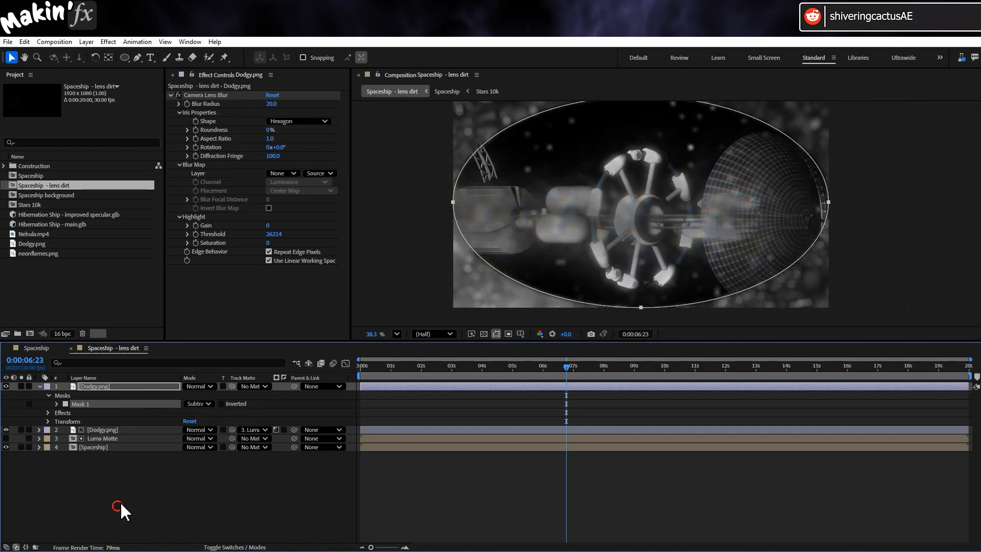
- Set the elliptical mask's feather to 400 pixels and its expansion to 200 pixels
{"action": "left_click", "coordinate": [57, 404]}
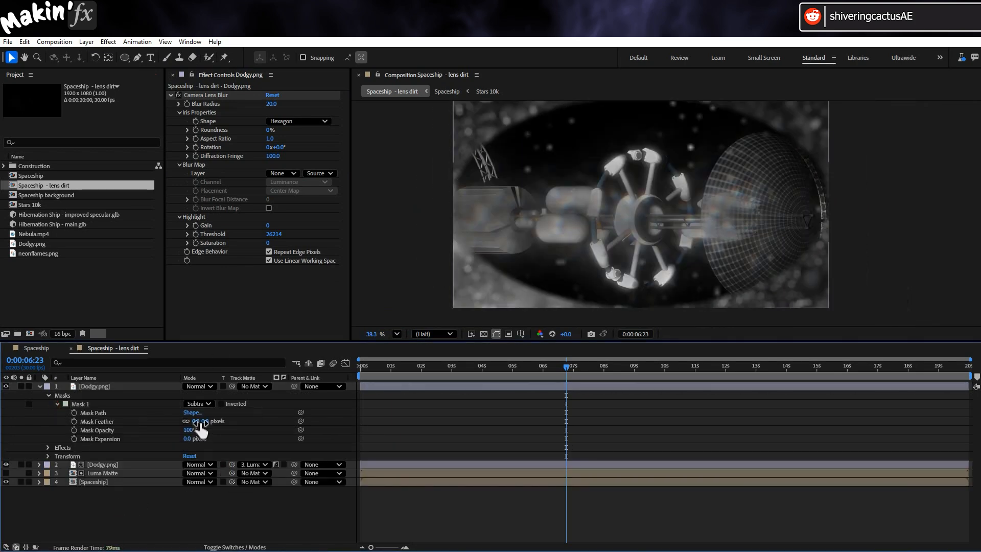
{"action": "left_click", "coordinate": [198, 422]}
{"action": "type", "text": "400"}
{"action": "key", "text": "Return"}
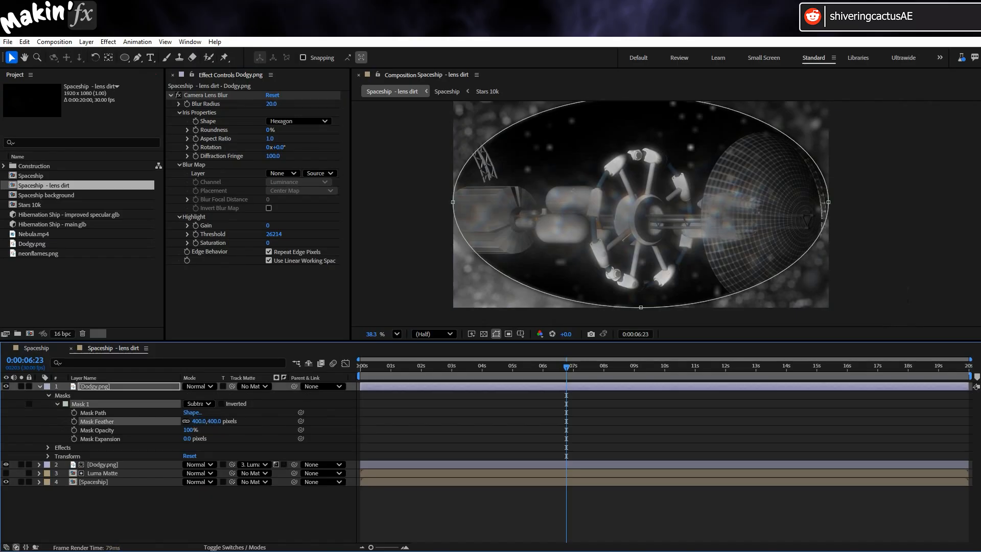
{"action": "left_click", "coordinate": [186, 438]}
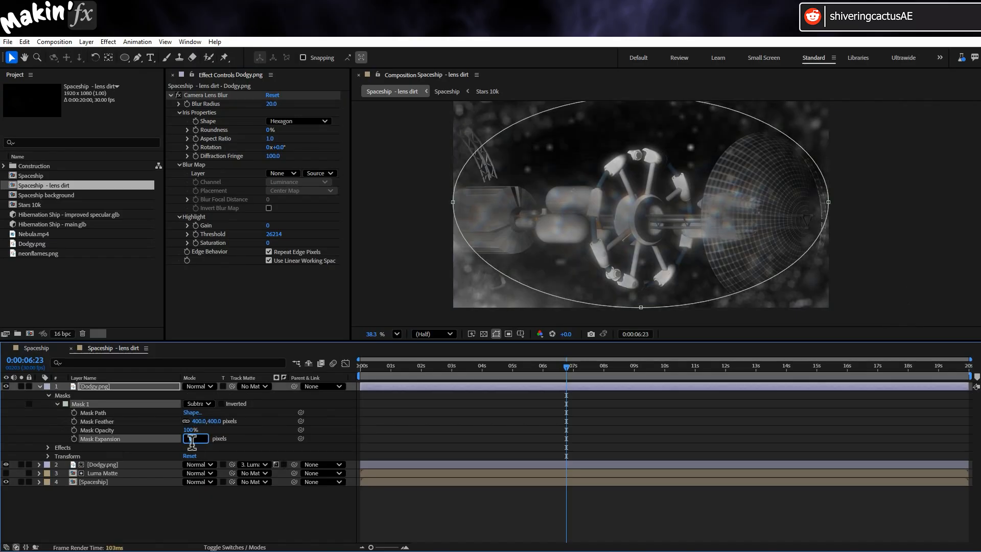
{"action": "type", "text": "200"}
{"action": "key", "text": "Return"}
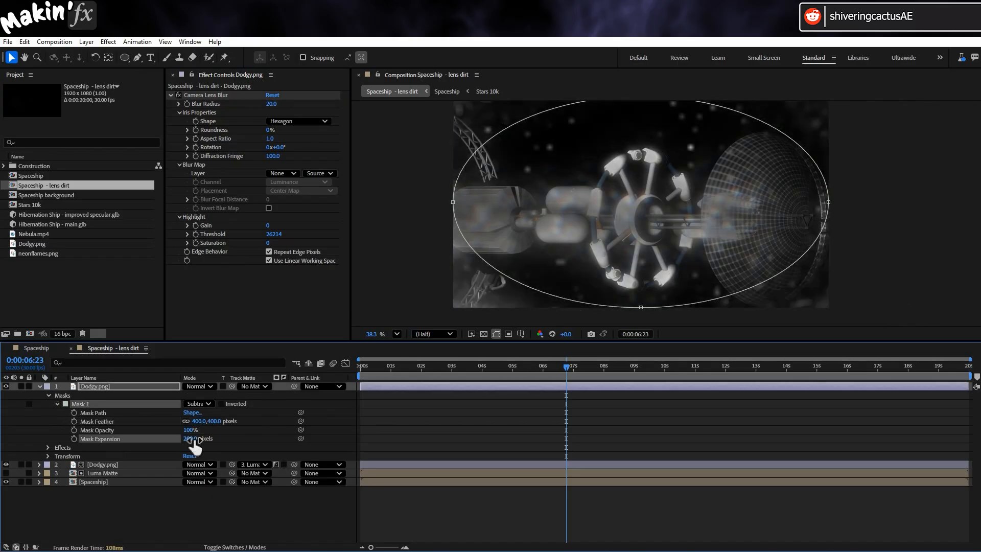
- Set the opacity of both Dodgy.png layers to 50%
{"action": "left_click", "coordinate": [115, 386]}
{"action": "type", "text": "t"}
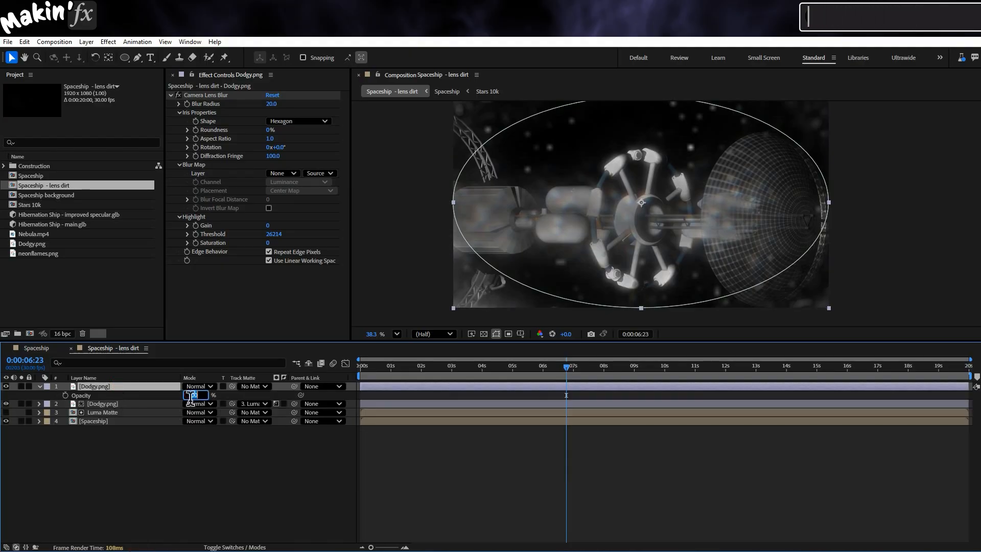
{"action": "type", "text": "50"}
{"action": "key", "text": "Return"}
{"action": "left_click", "coordinate": [137, 403]}
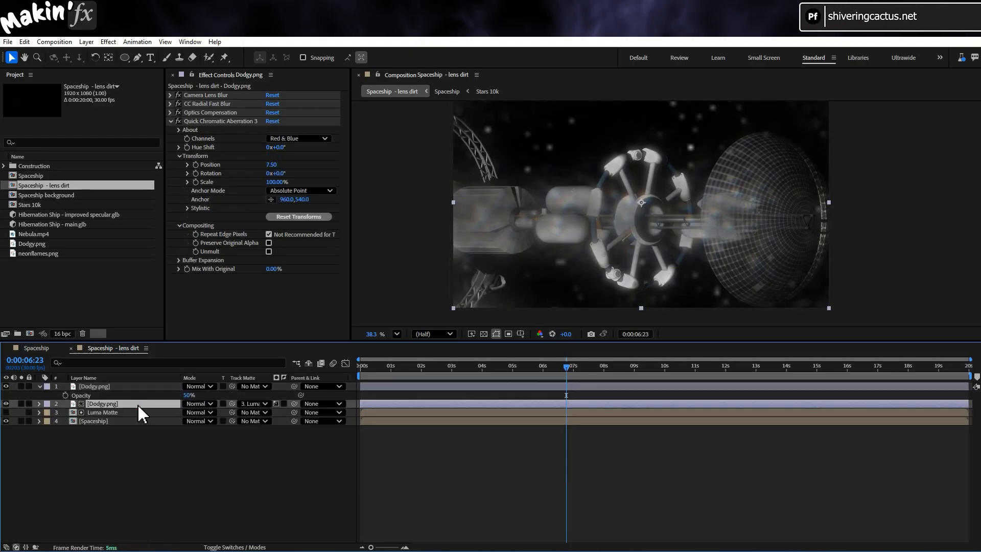
{"action": "key", "text": "t"}
{"action": "key", "text": "Return"}
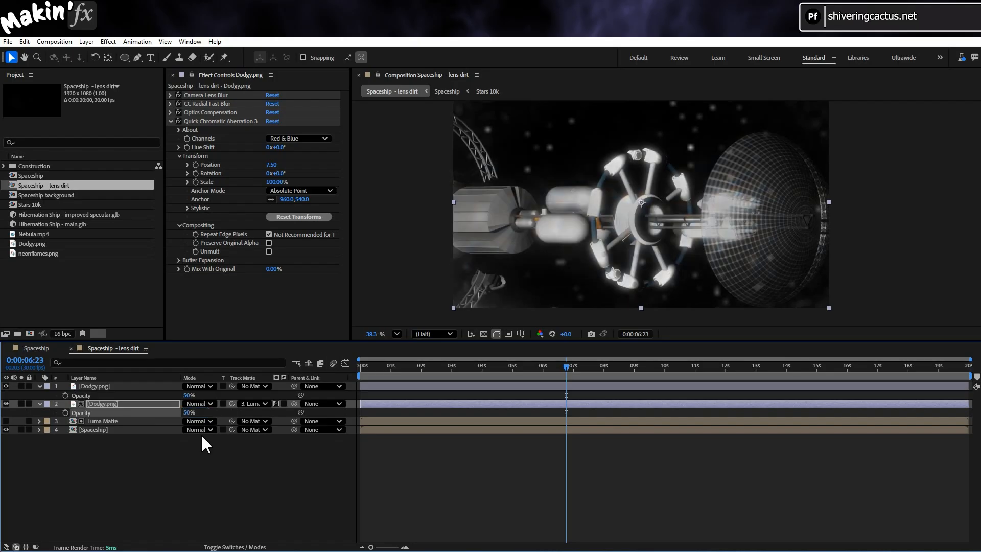
- Return to the start of the lens dirt composition to review the finished dirt layers
{"action": "left_click", "coordinate": [183, 539]}
{"action": "left_click_drag", "start_coordinate": [376, 366], "coordinate": [350, 369]}
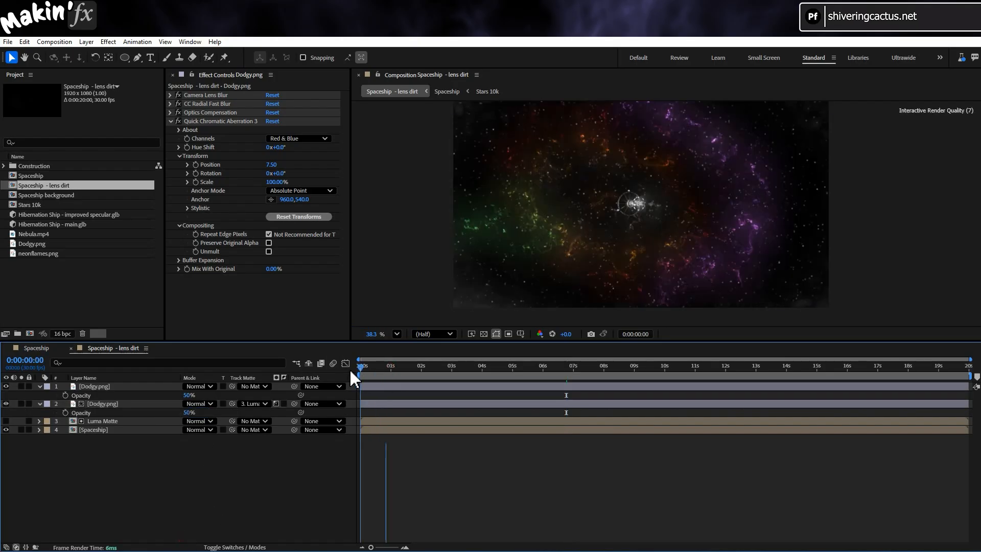